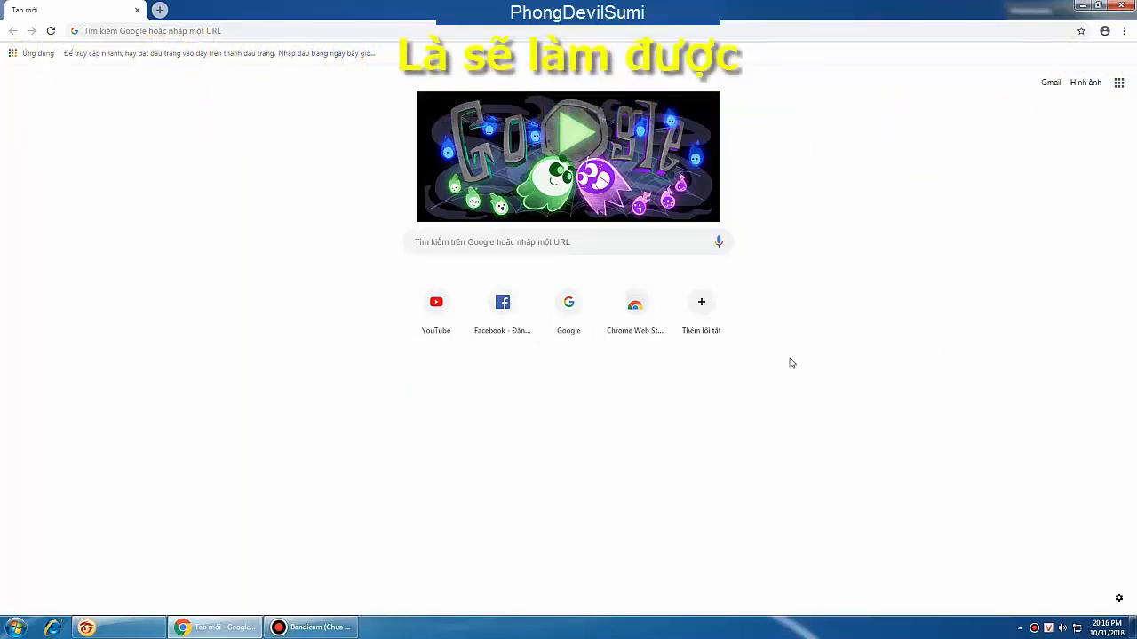
{"action": "left_click", "coordinate": [361, 291]}
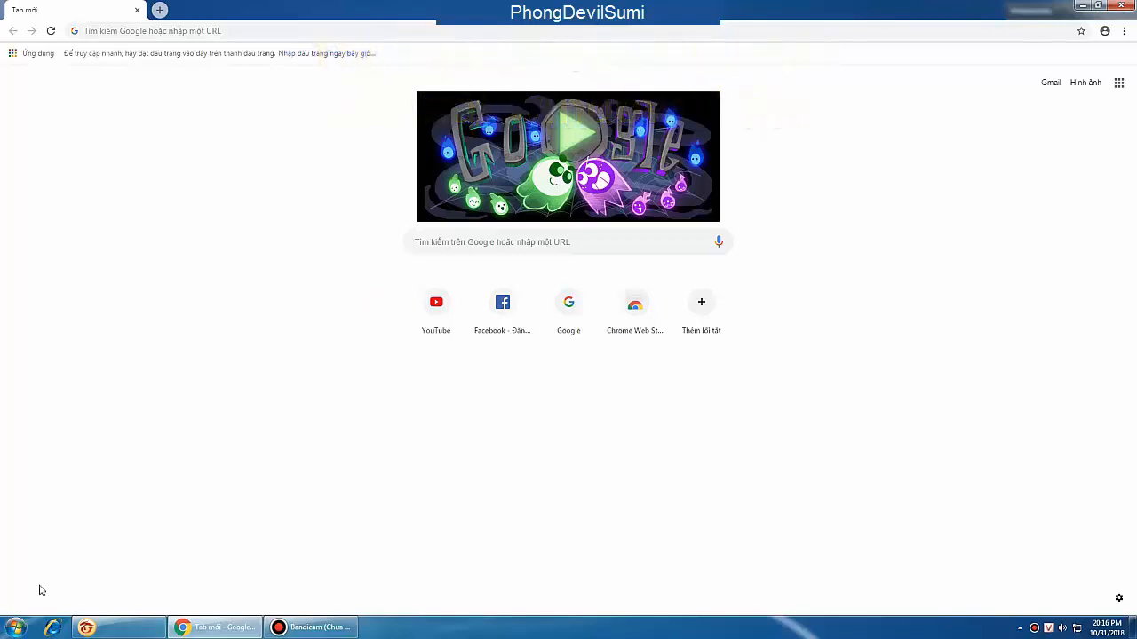
{"action": "left_click", "coordinate": [16, 627]}
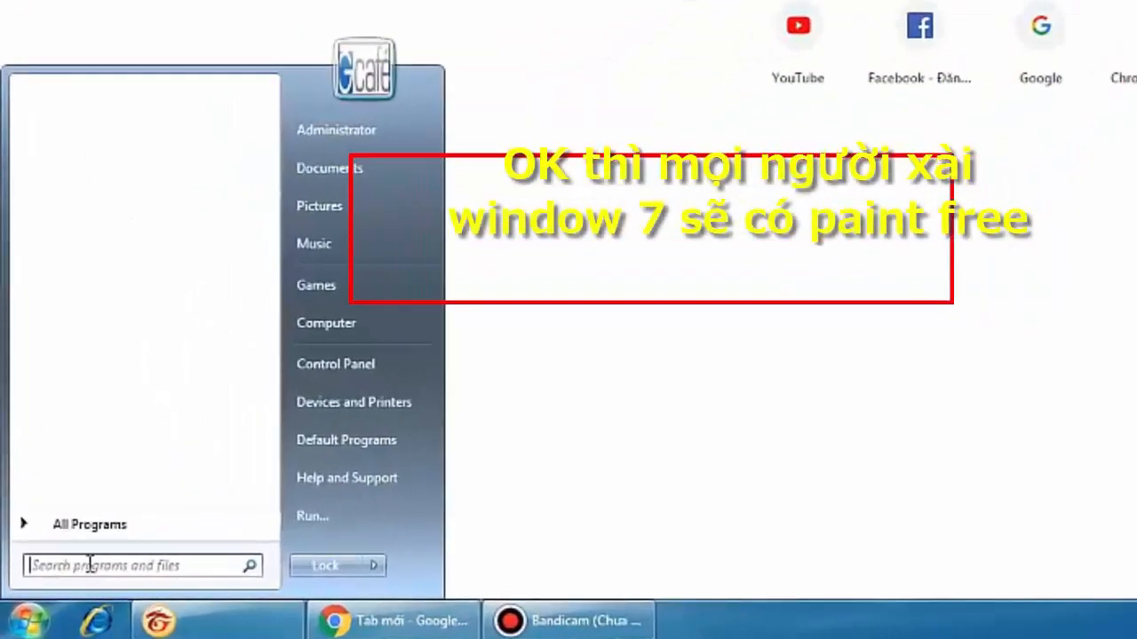
{"action": "left_click", "coordinate": [70, 586]}
{"action": "type", "text": "pain"}
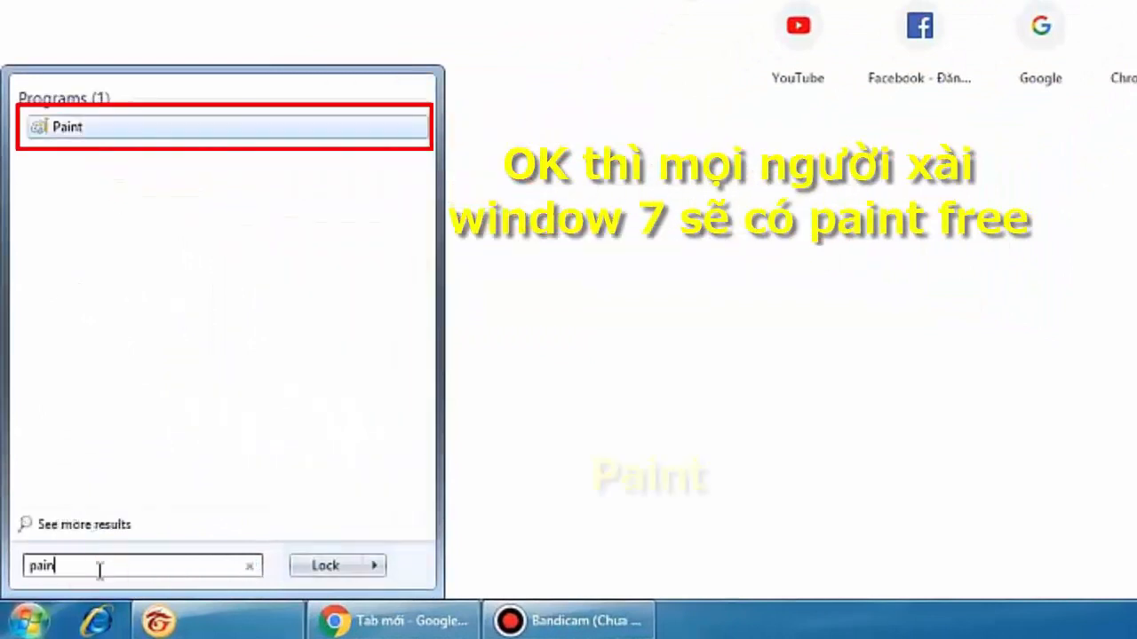
{"action": "type", "text": "t"}
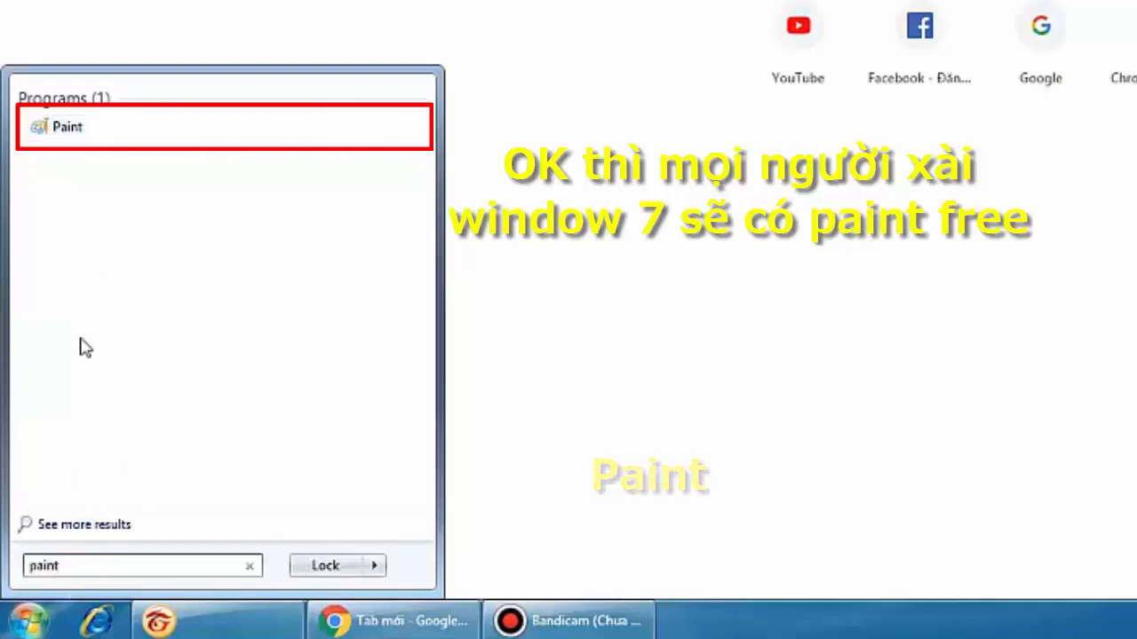
{"action": "key", "text": "Escape"}
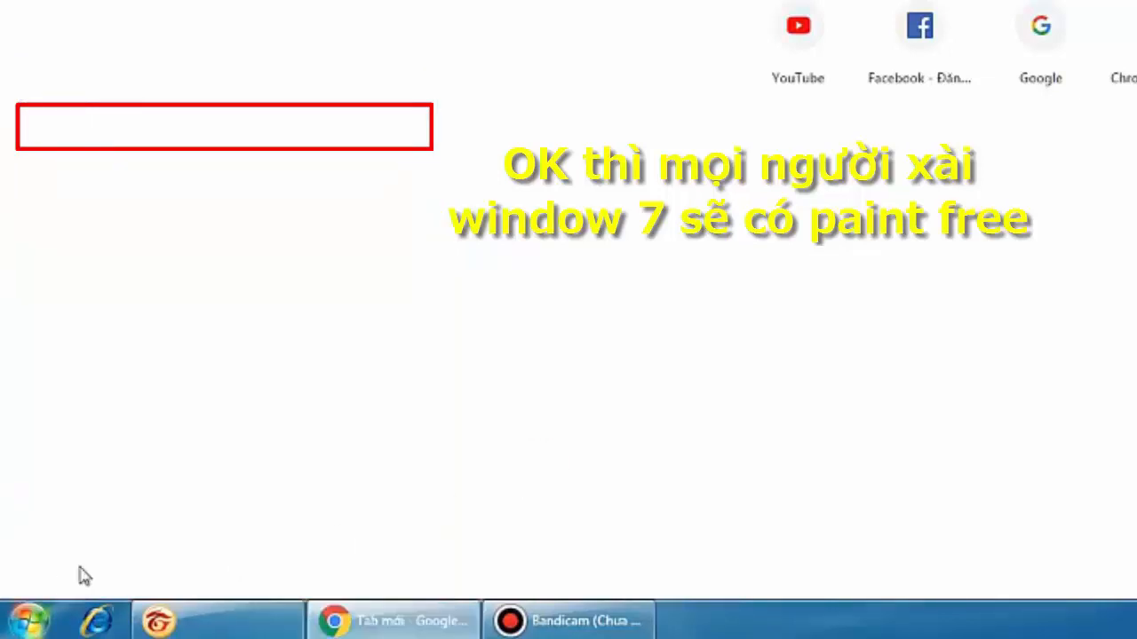
- Search the installed programs for "paint" and launch Paint
{"action": "left_click", "coordinate": [27, 621]}
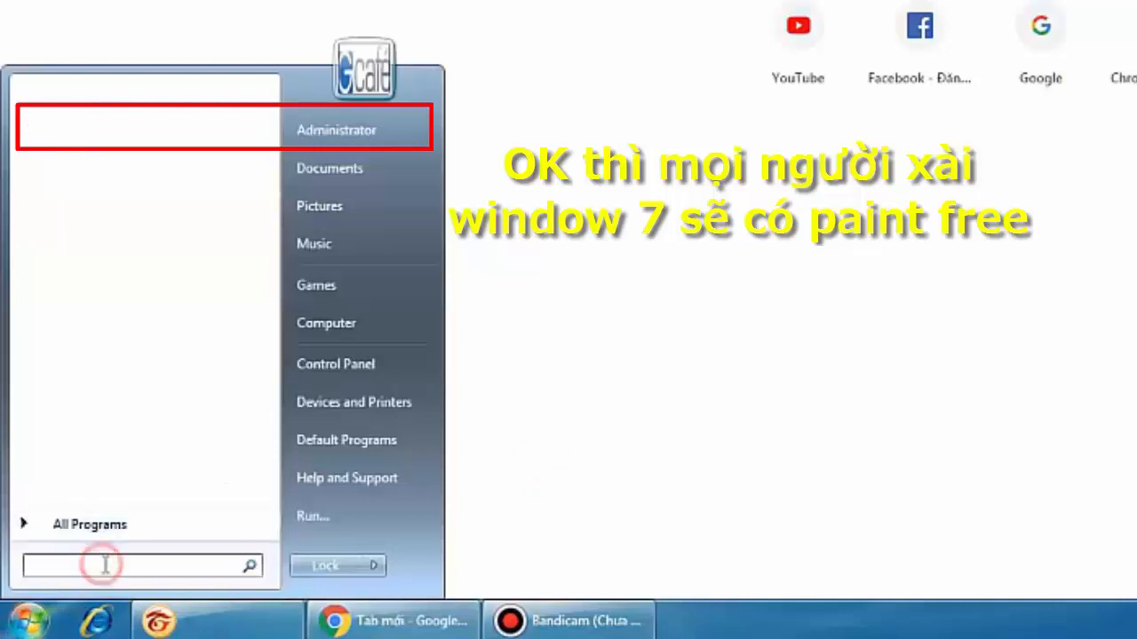
{"action": "type", "text": "paint"}
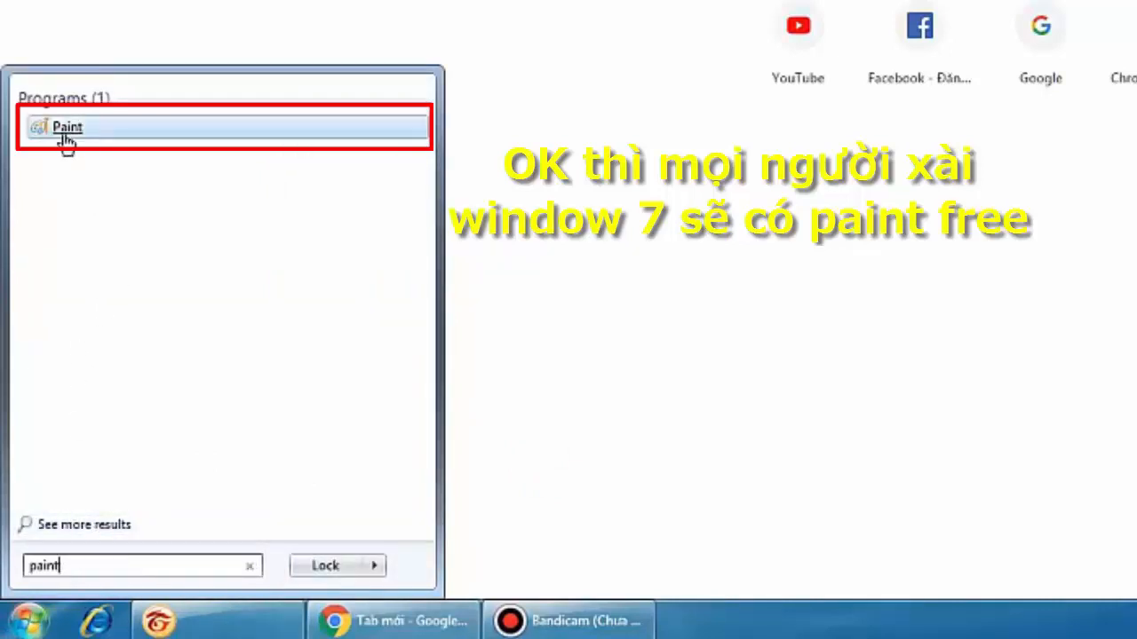
{"action": "left_click", "coordinate": [67, 131]}
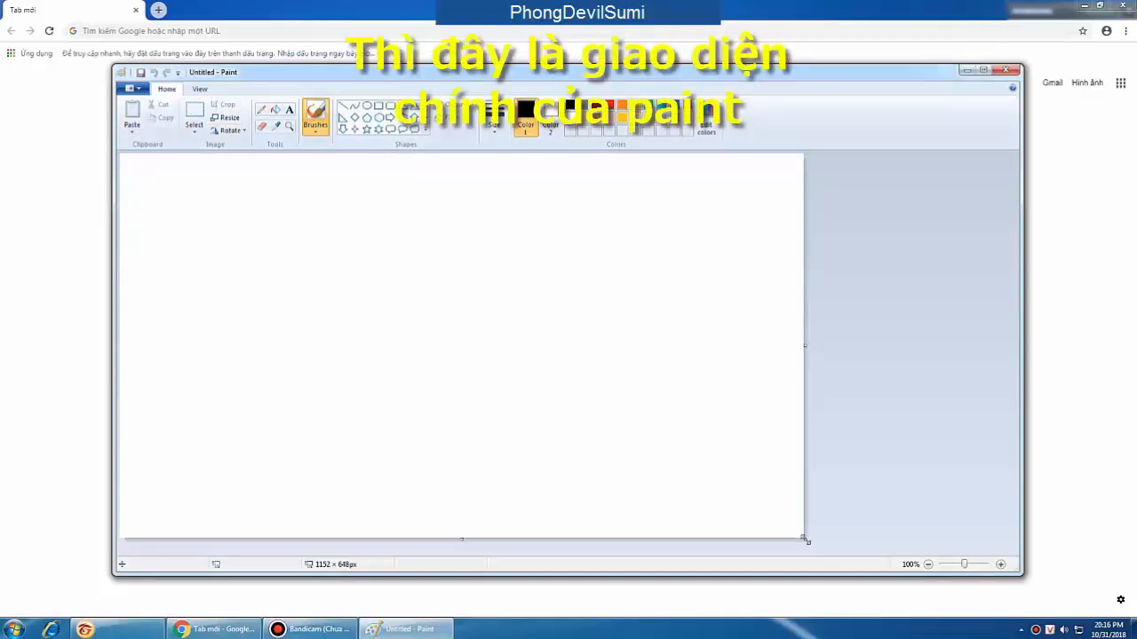
- Enlarge the blank canvas to about 1463 × 679 px and enable transparent selection
{"action": "left_click_drag", "start_coordinate": [806, 539], "coordinate": [988, 555]}
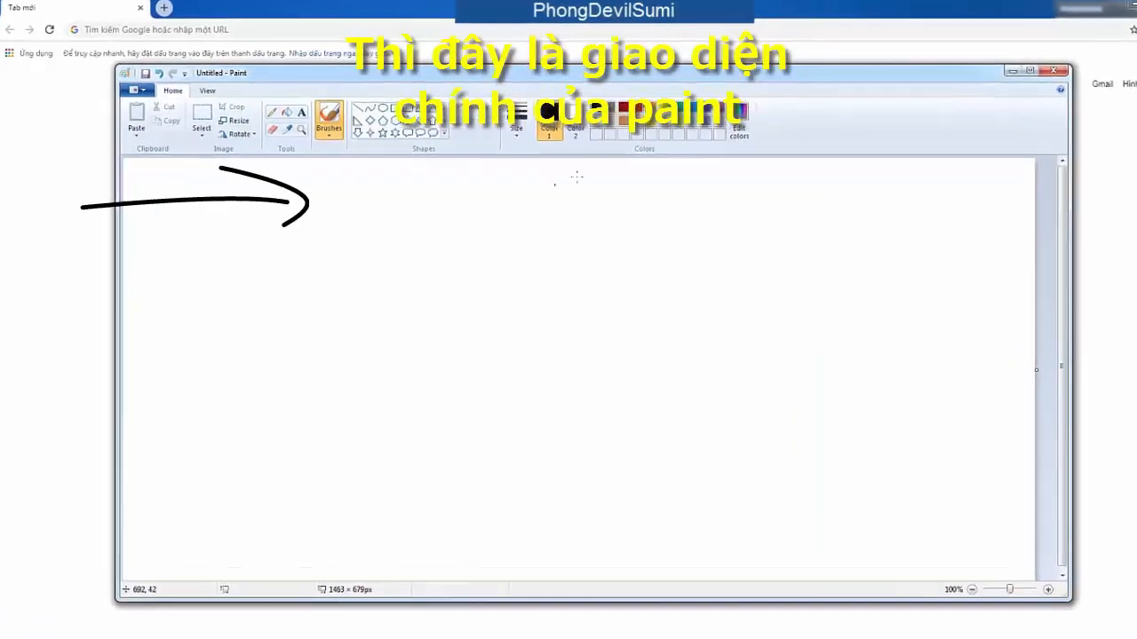
{"action": "left_click", "coordinate": [215, 141]}
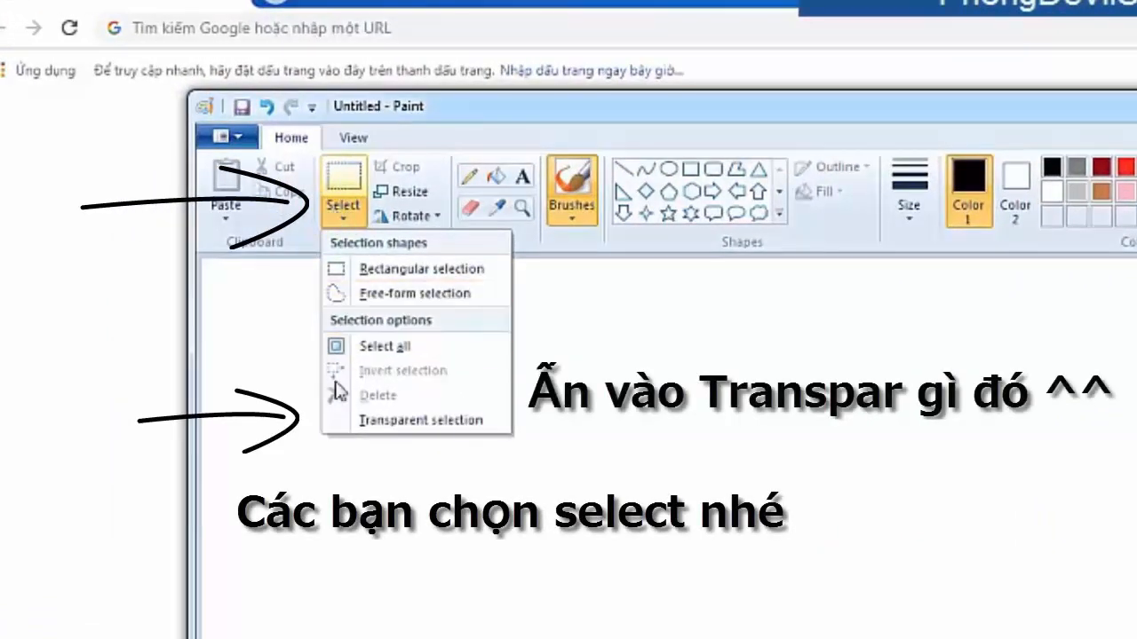
{"action": "left_click", "coordinate": [335, 421]}
- Switch to Chrome, search Google for "wallpaper minecraft" and show the image results
{"action": "left_click", "coordinate": [119, 208]}
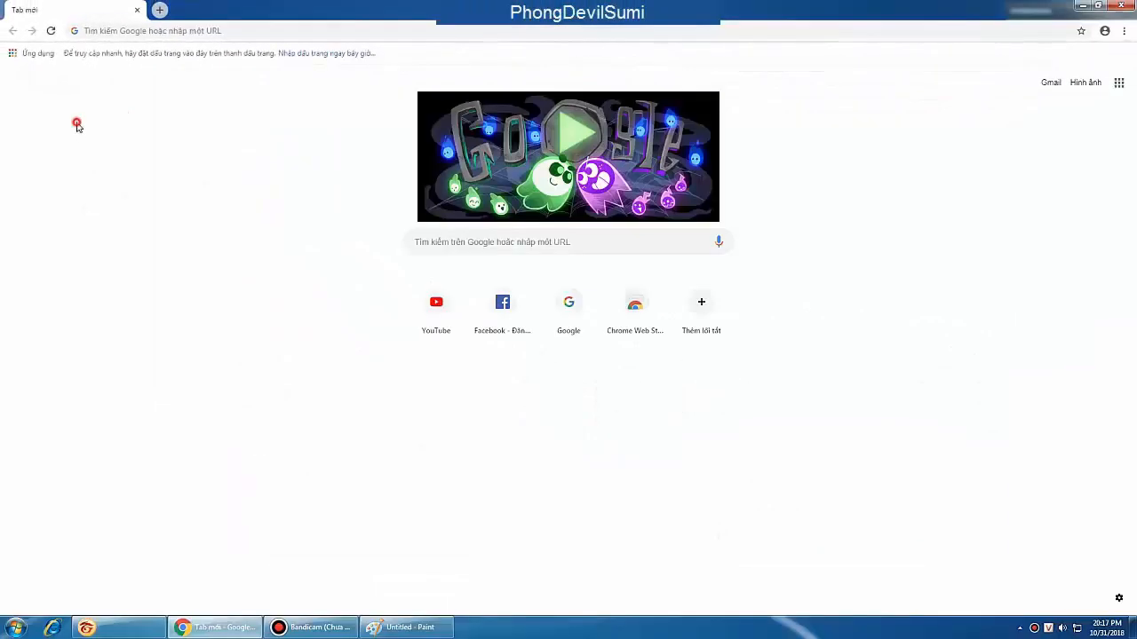
{"action": "left_click", "coordinate": [156, 30]}
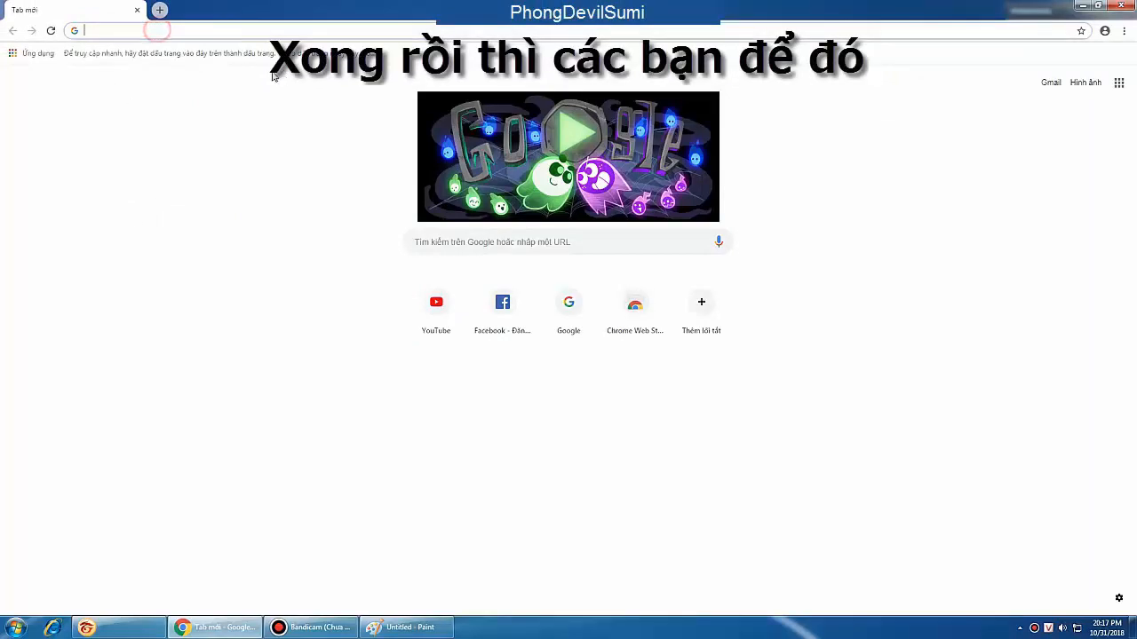
{"action": "type", "text": "wa"}
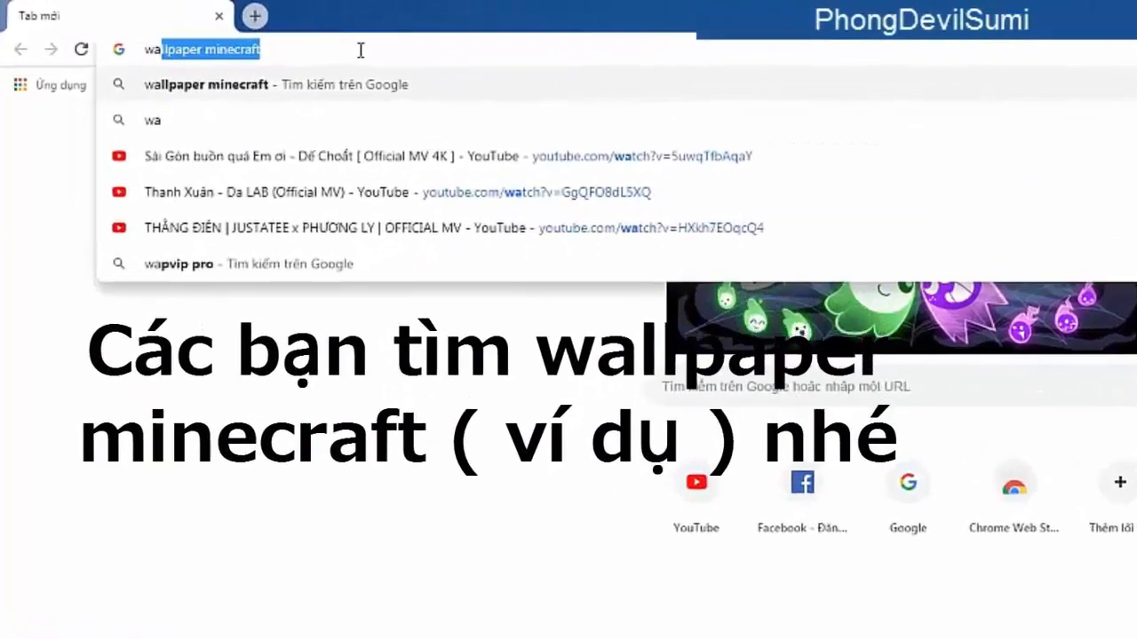
{"action": "key", "text": "Down"}
{"action": "key", "text": "Up"}
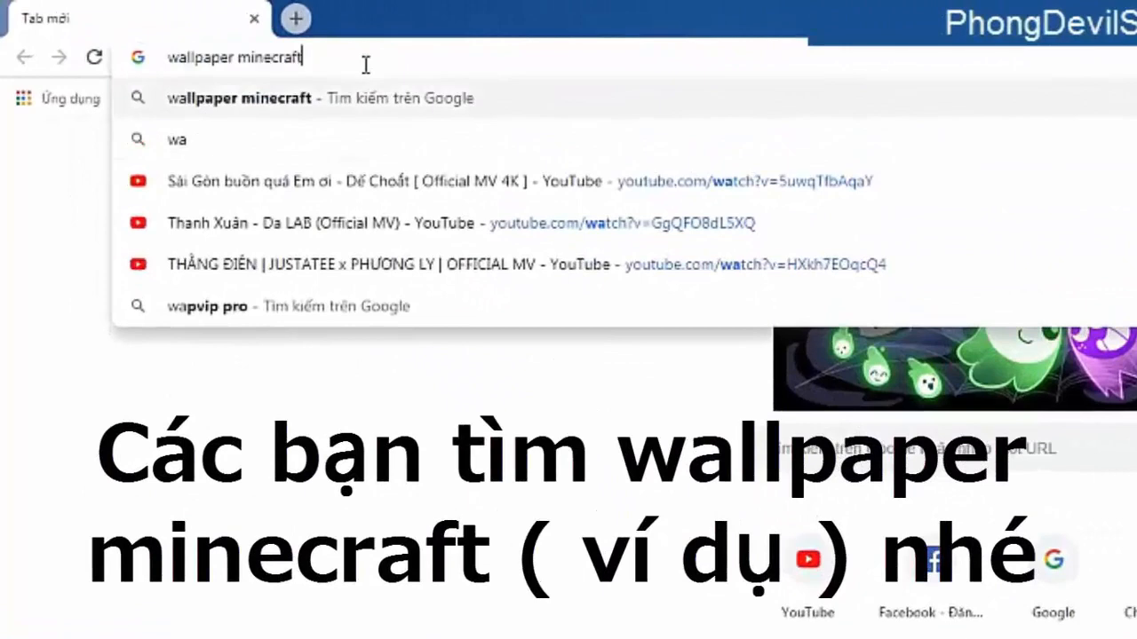
{"action": "left_click_drag", "start_coordinate": [314, 54], "coordinate": [265, 58]}
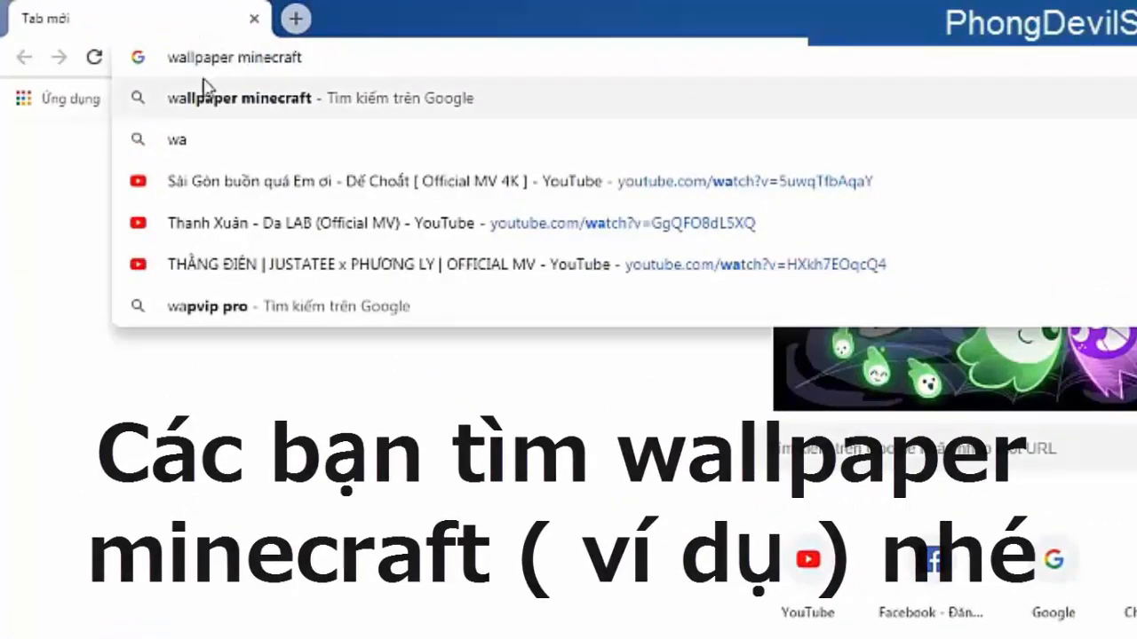
{"action": "left_click", "coordinate": [236, 102]}
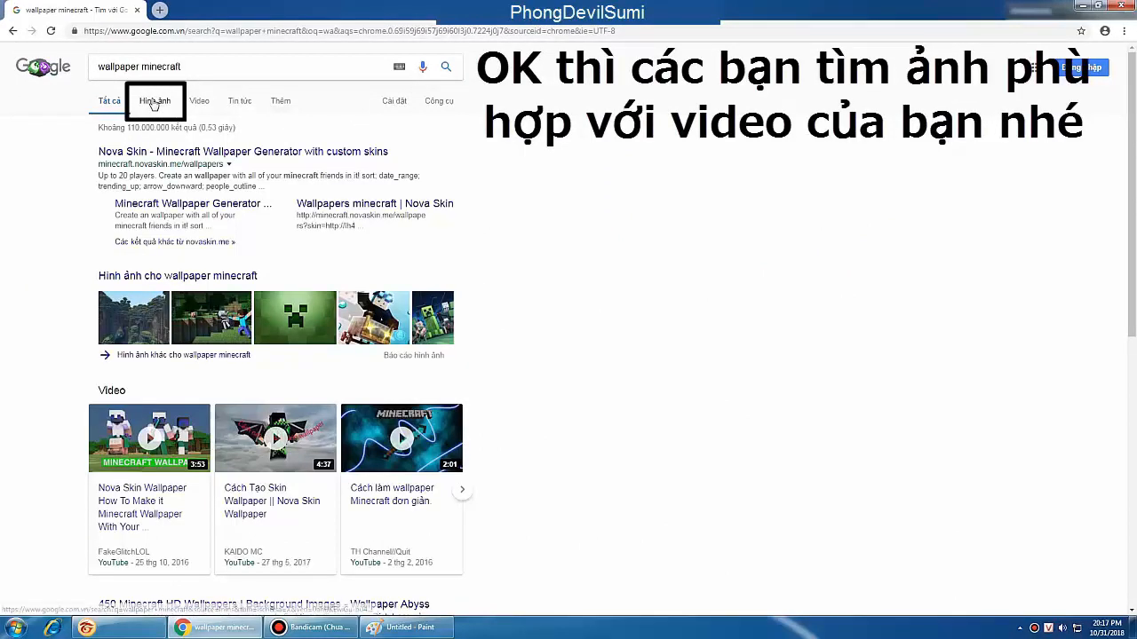
{"action": "left_click", "coordinate": [154, 102]}
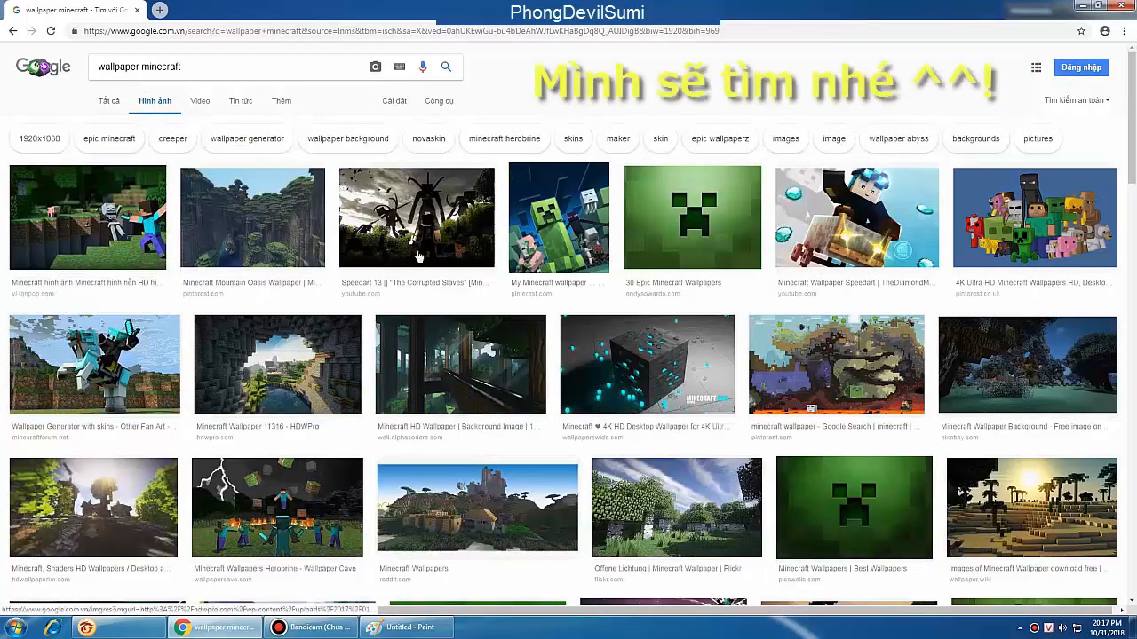
- Browse the Minecraft wallpaper image results for a picture that suits the video
{"action": "scroll", "coordinate": [897, 370], "scroll_direction": "down", "scroll_amount": 4}
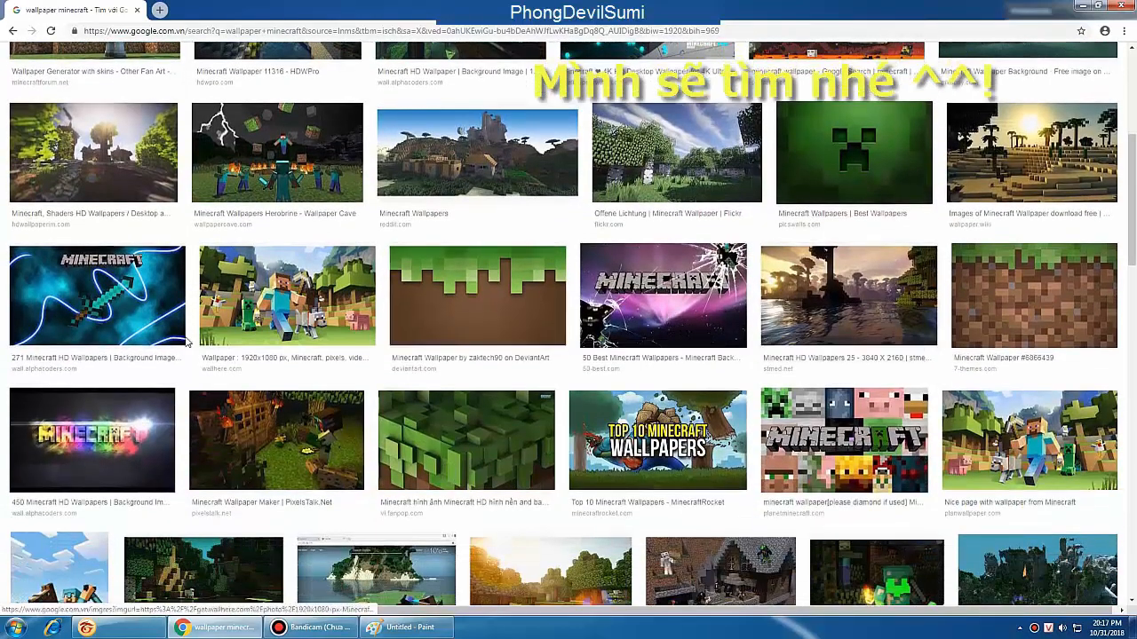
{"action": "scroll", "coordinate": [120, 306], "scroll_direction": "down", "scroll_amount": 4}
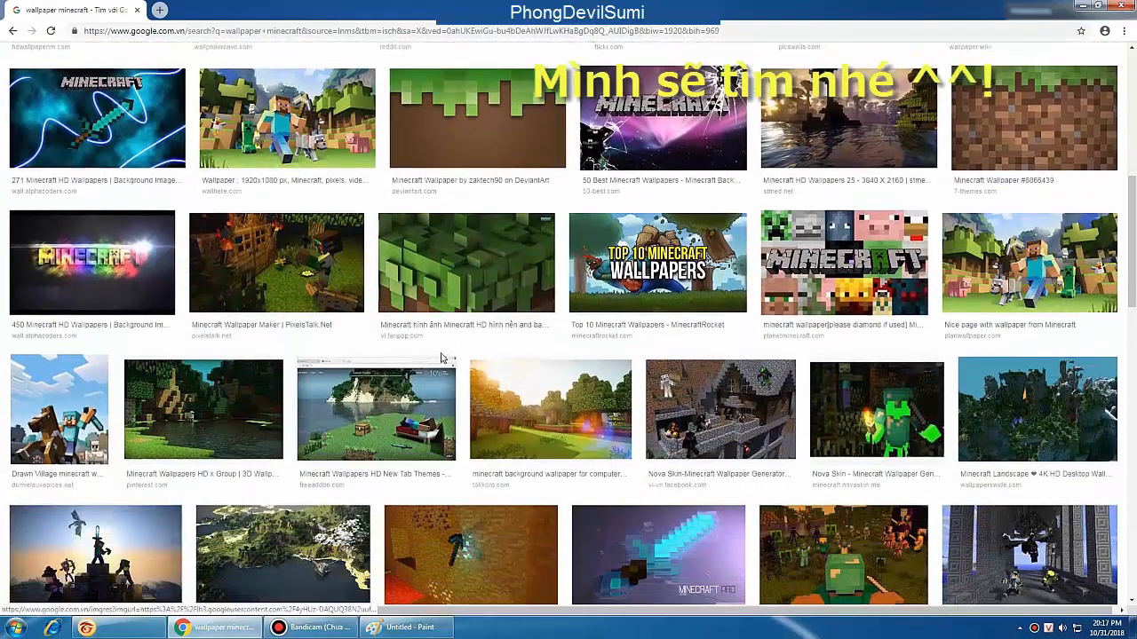
{"action": "scroll", "coordinate": [621, 355], "scroll_direction": "down", "scroll_amount": 3}
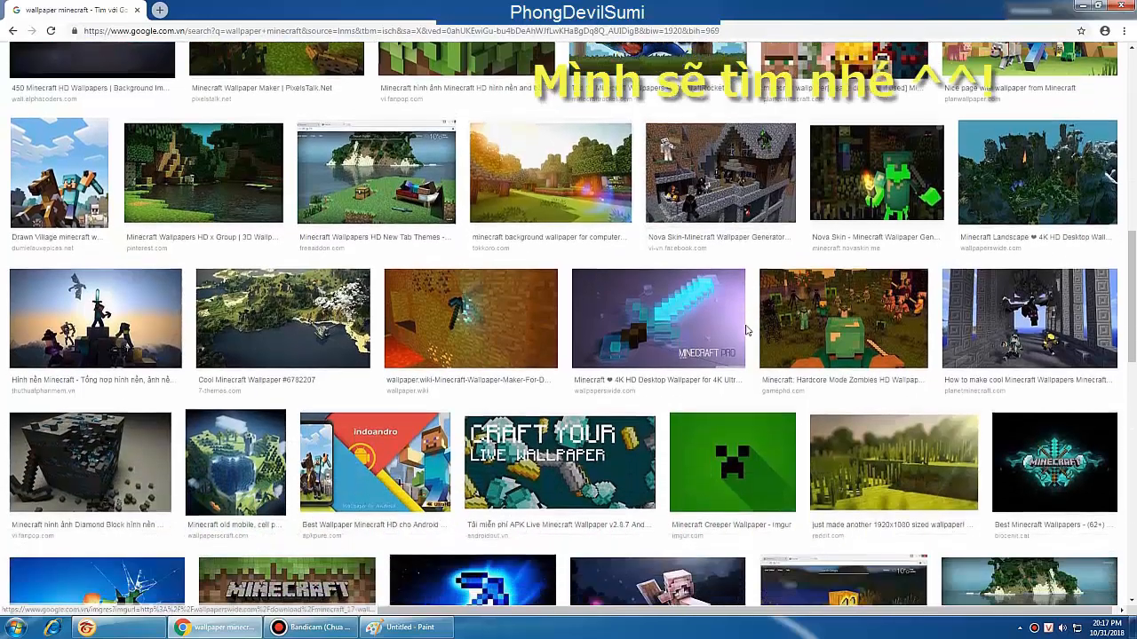
{"action": "scroll", "coordinate": [888, 328], "scroll_direction": "down", "scroll_amount": 5}
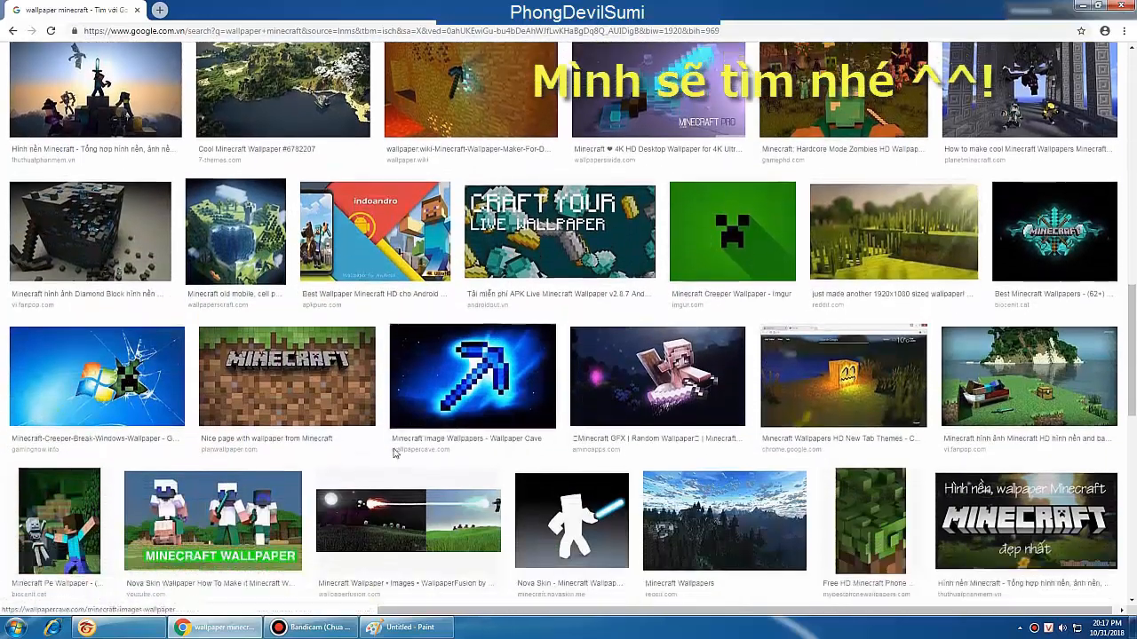
{"action": "scroll", "coordinate": [320, 449], "scroll_direction": "down", "scroll_amount": 3}
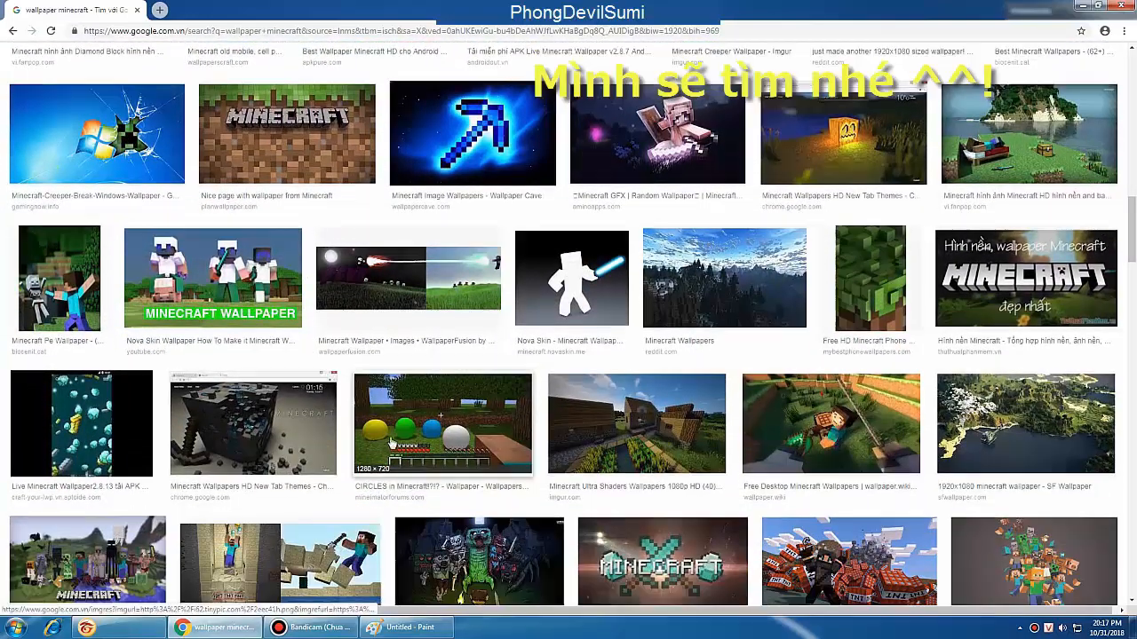
{"action": "scroll", "coordinate": [471, 457], "scroll_direction": "down", "scroll_amount": 4}
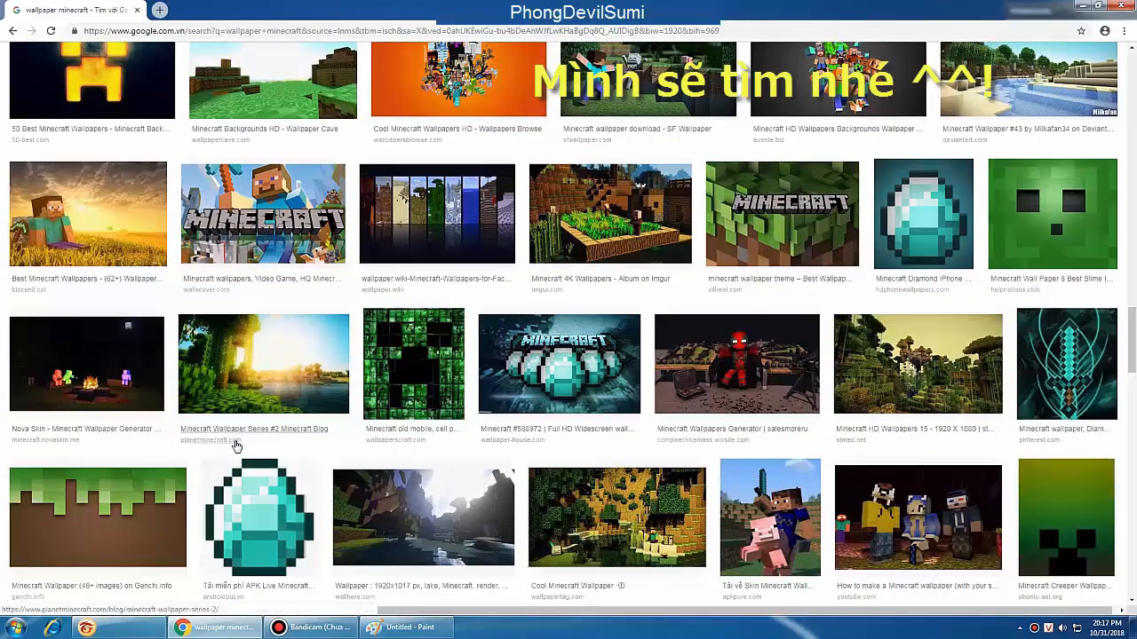
{"action": "scroll", "coordinate": [235, 446], "scroll_direction": "down", "scroll_amount": 6}
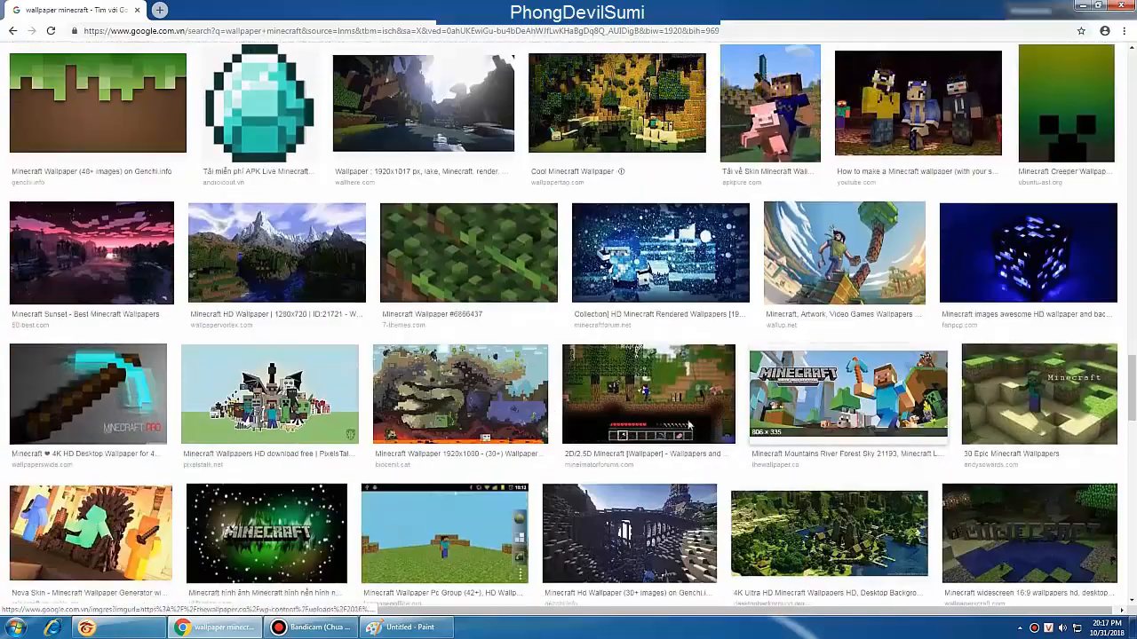
{"action": "scroll", "coordinate": [689, 427], "scroll_direction": "down", "scroll_amount": 3}
{"action": "scroll", "coordinate": [391, 388], "scroll_direction": "down", "scroll_amount": 3}
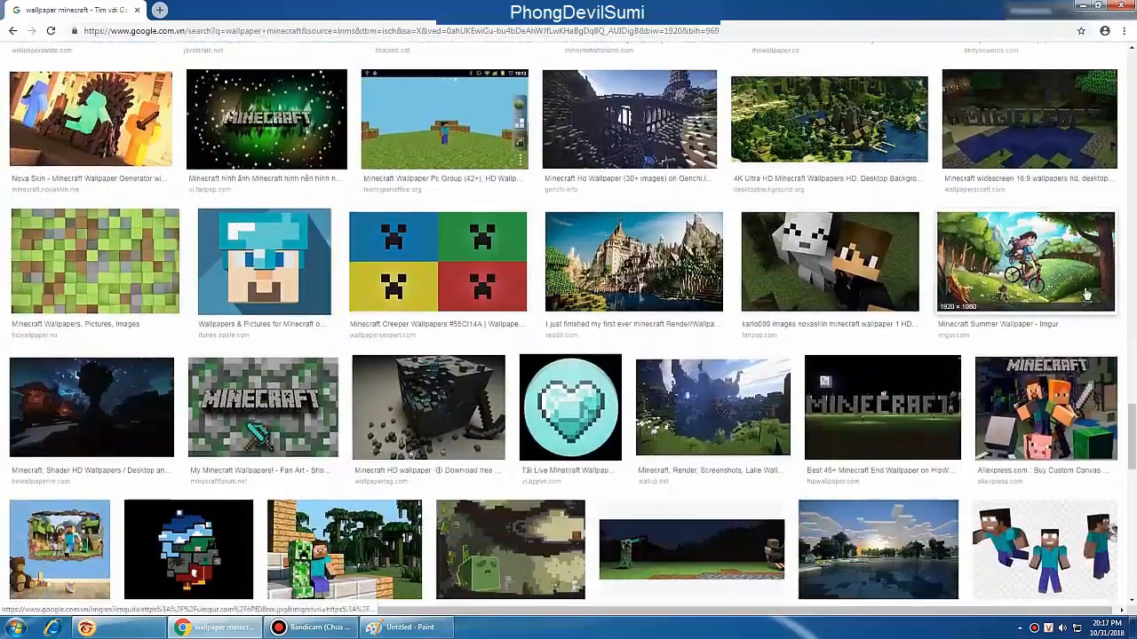
{"action": "scroll", "coordinate": [976, 266], "scroll_direction": "down", "scroll_amount": 10}
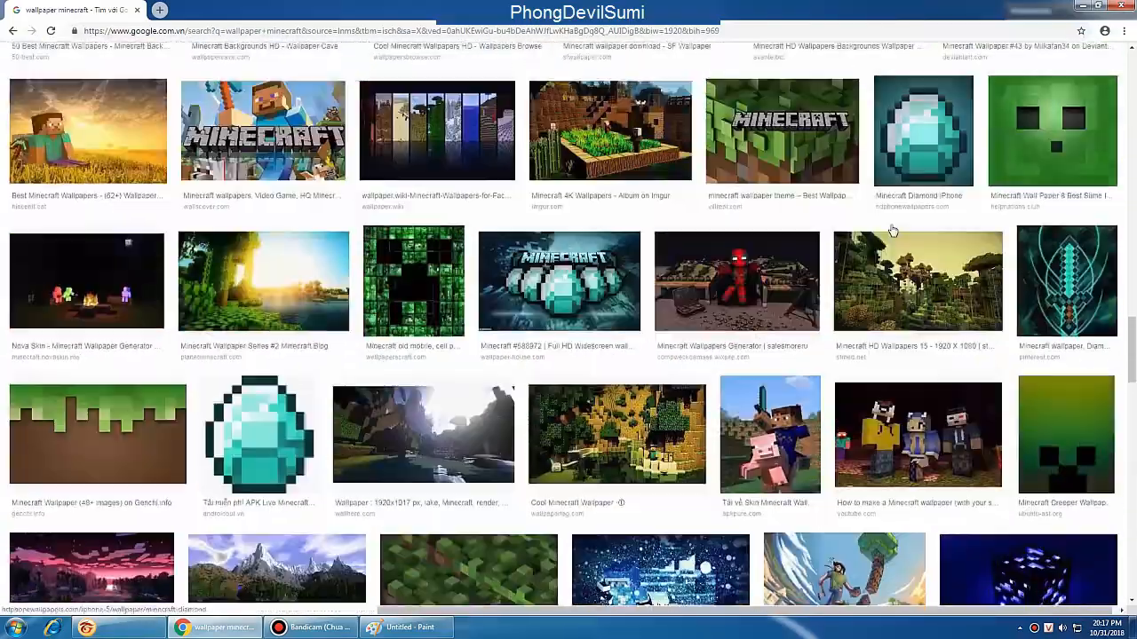
{"action": "scroll", "coordinate": [870, 267], "scroll_direction": "up", "scroll_amount": 8}
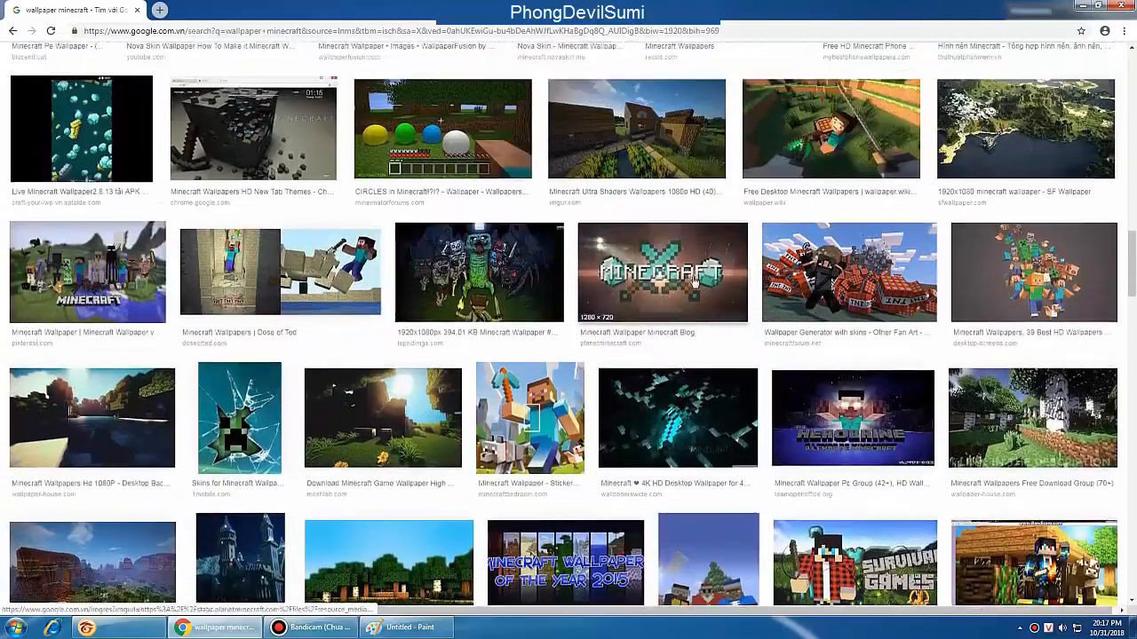
{"action": "scroll", "coordinate": [695, 278], "scroll_direction": "up", "scroll_amount": 5}
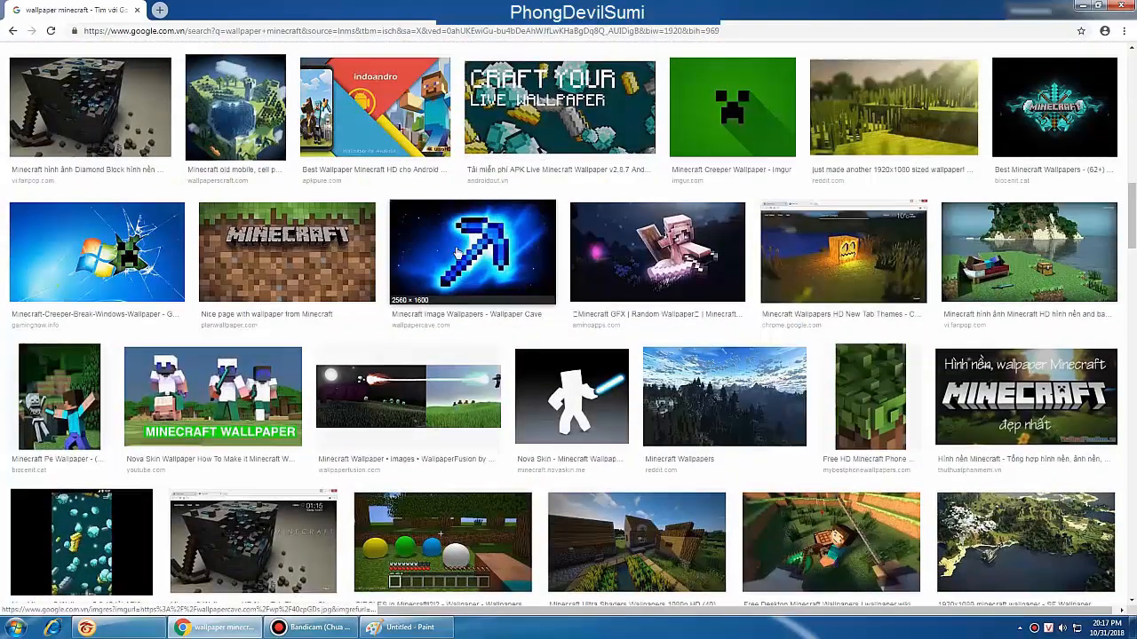
- Preview the glowing blue pickaxe wallpaper from Wallpaper Cave and compare it with its related images, including the creeper and Alienware ones
{"action": "left_click", "coordinate": [457, 253]}
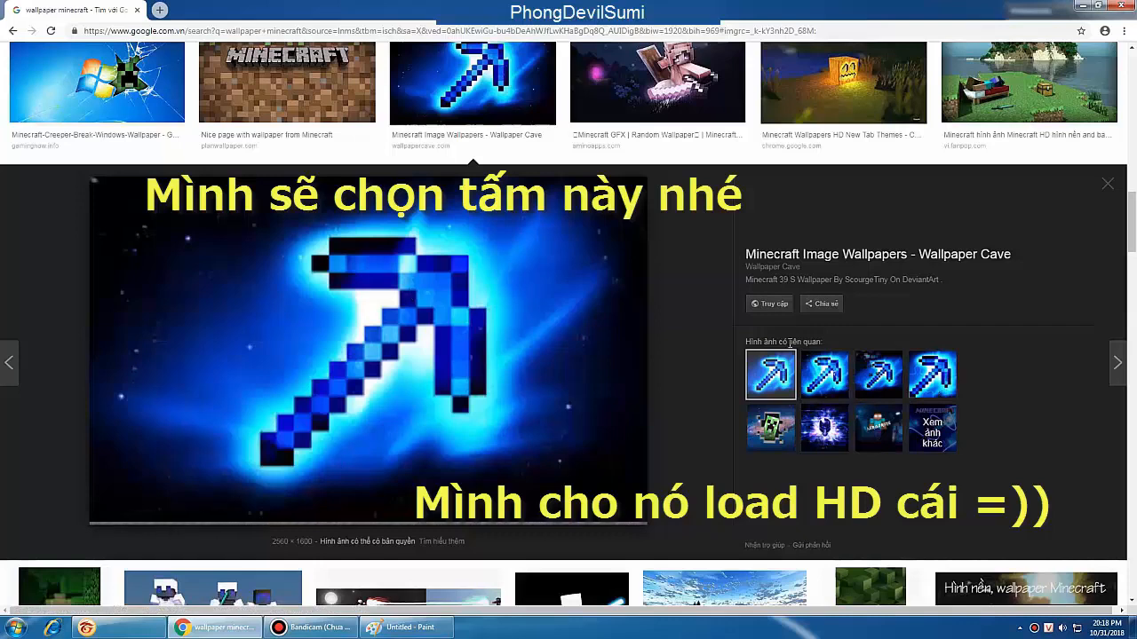
{"action": "left_click", "coordinate": [833, 381]}
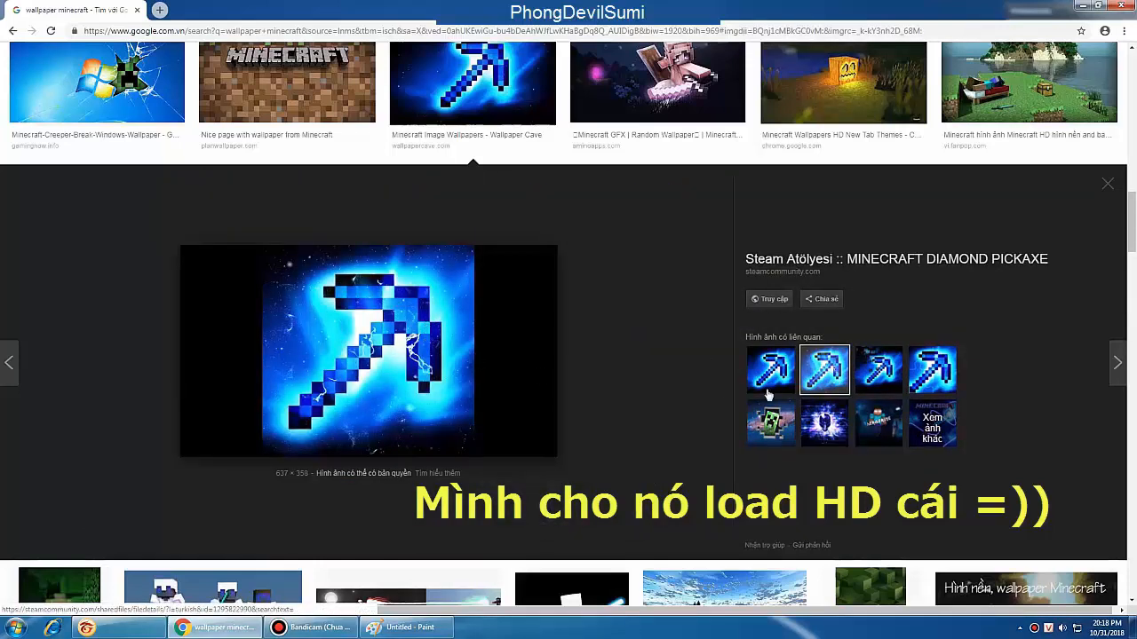
{"action": "left_click", "coordinate": [879, 370]}
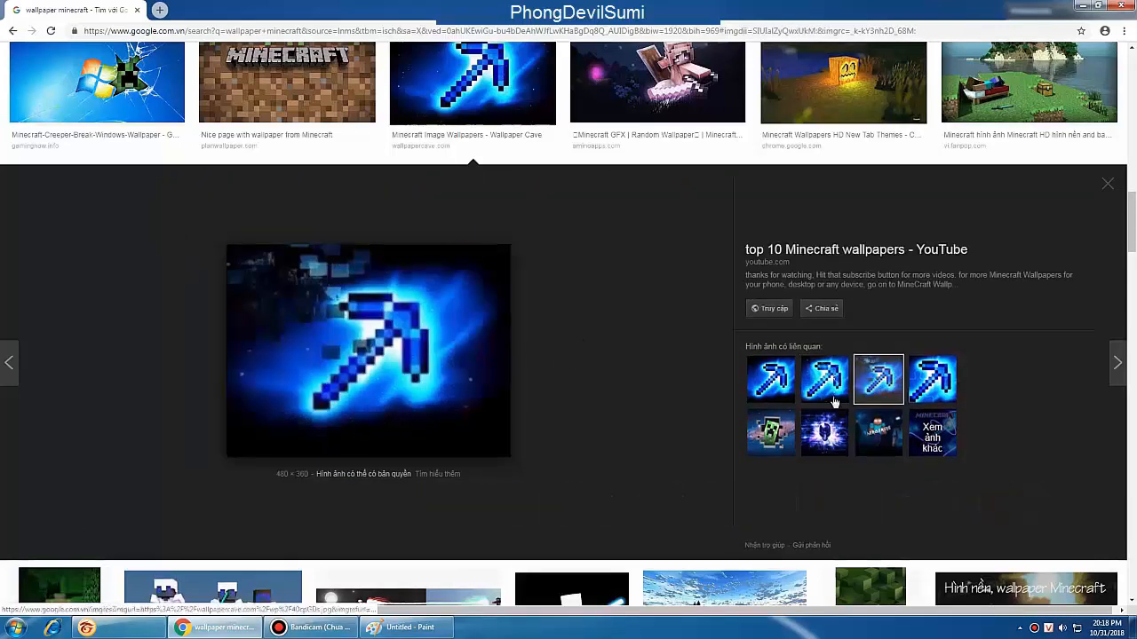
{"action": "left_click", "coordinate": [928, 400]}
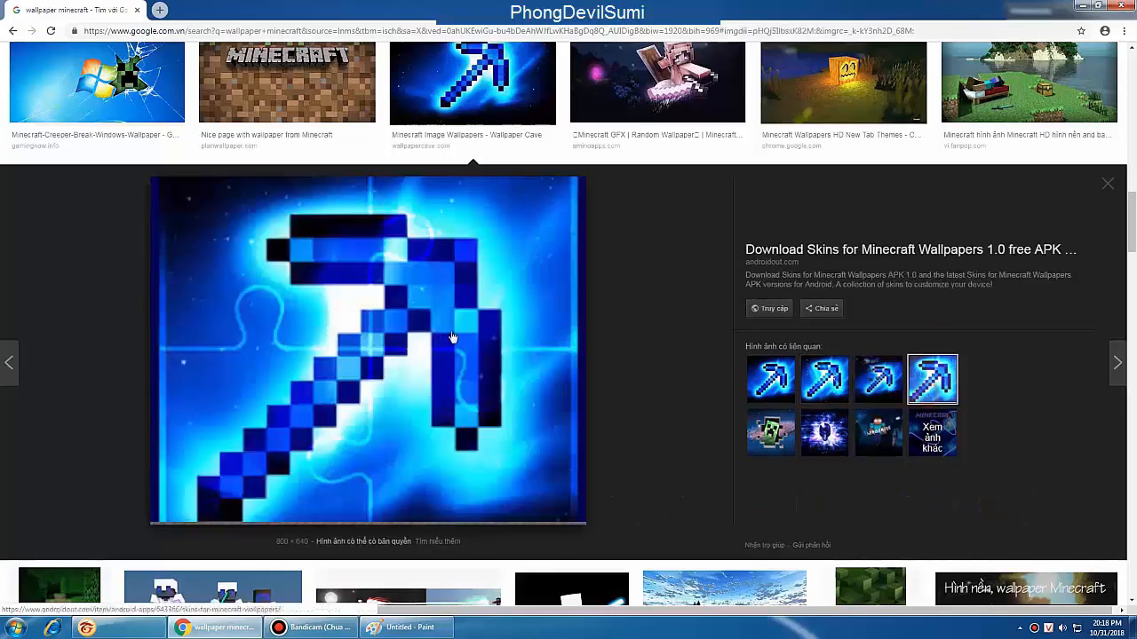
{"action": "left_click", "coordinate": [772, 389]}
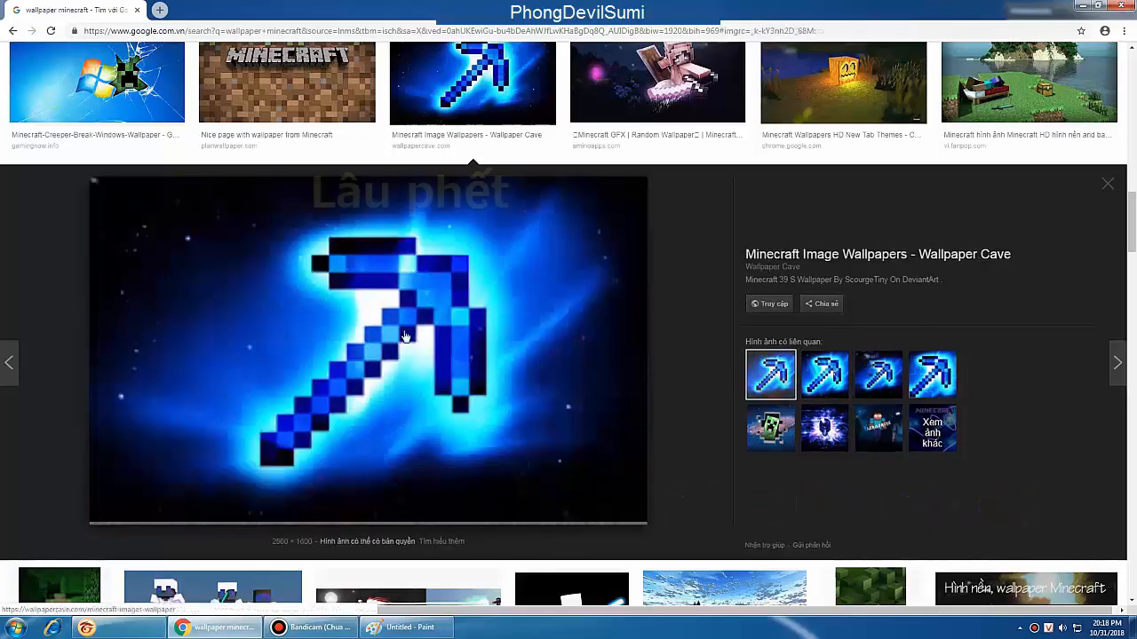
{"action": "left_click", "coordinate": [769, 435]}
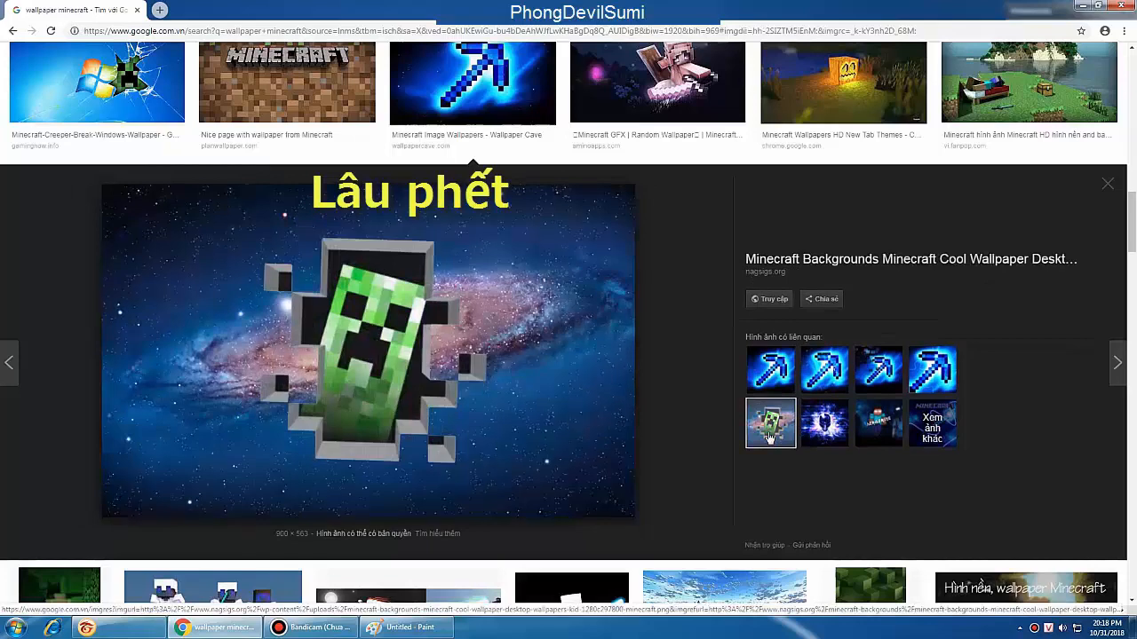
{"action": "left_click", "coordinate": [826, 442]}
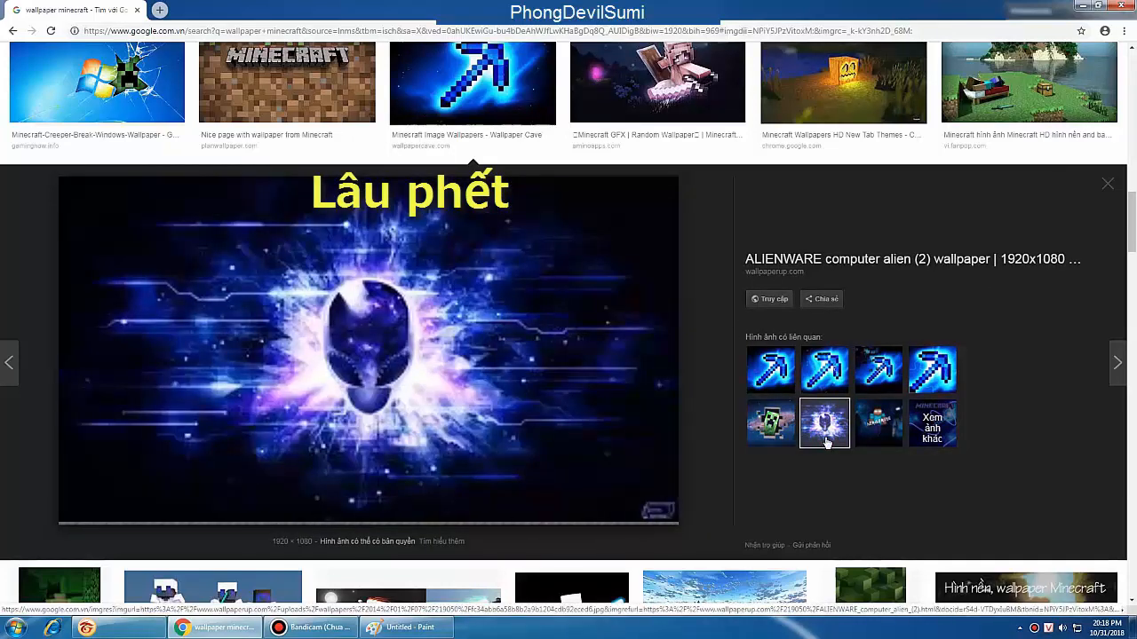
- Reopen the Wallpaper Cave glowing blue pickaxe image and save it as the JPEG 40cpGDs in the Pictures library
{"action": "left_click", "coordinate": [771, 369]}
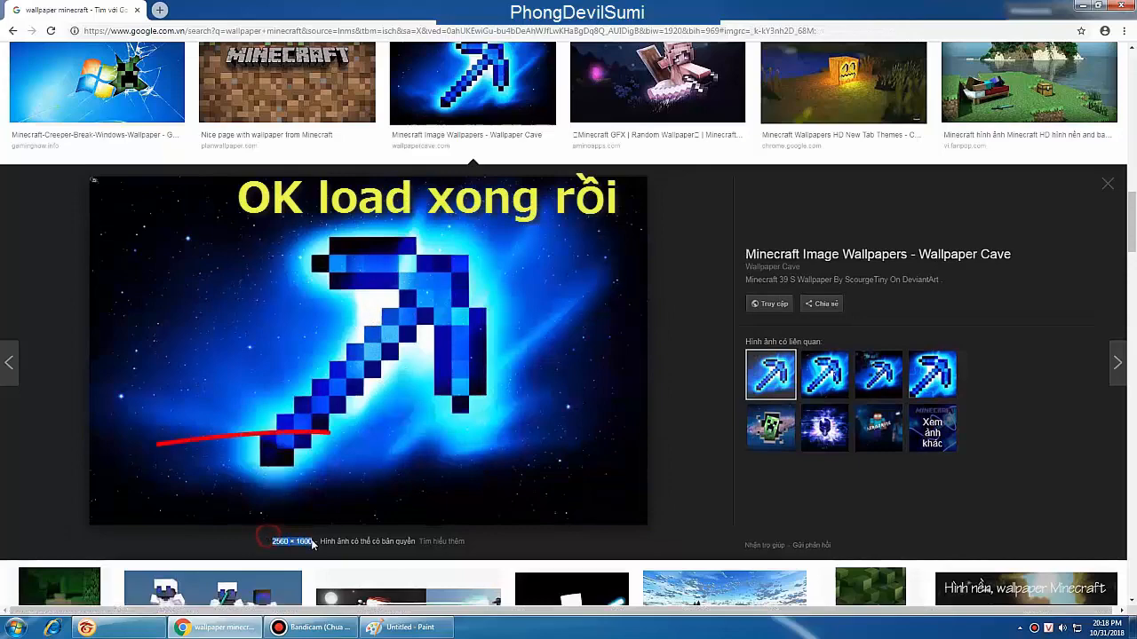
{"action": "right_click", "coordinate": [359, 376]}
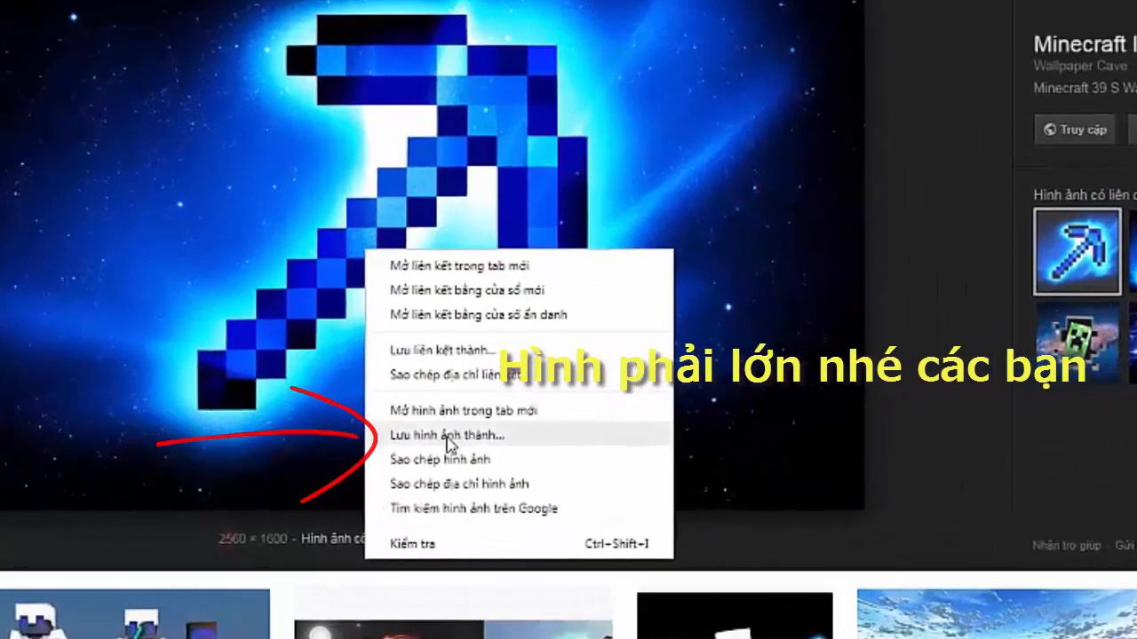
{"action": "left_click", "coordinate": [407, 478]}
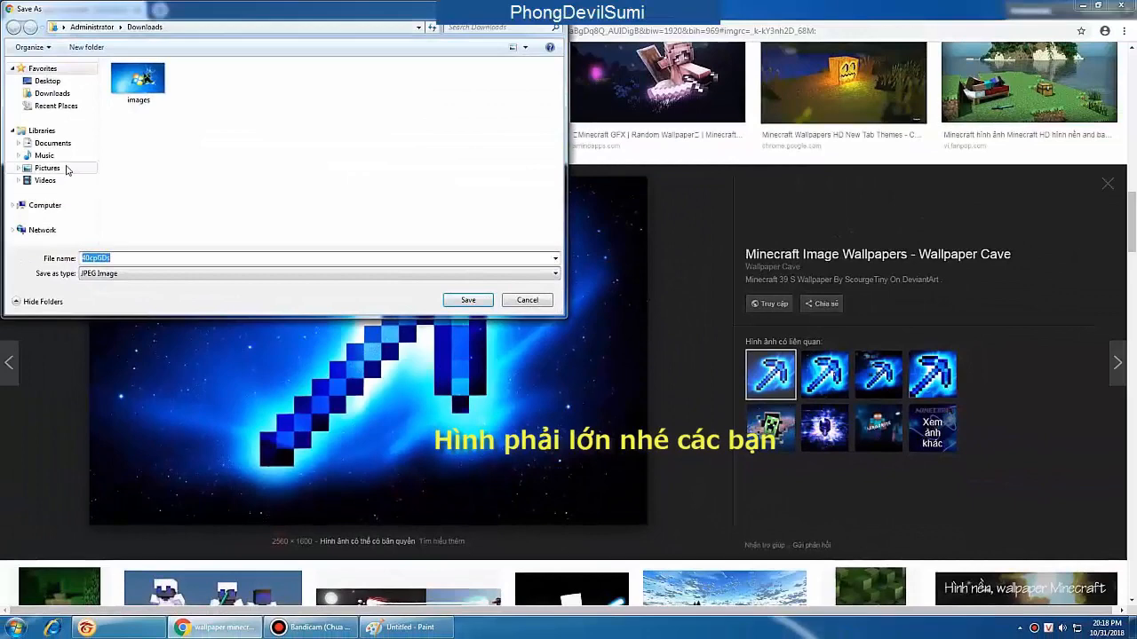
{"action": "left_click", "coordinate": [66, 167]}
{"action": "left_click", "coordinate": [453, 300]}
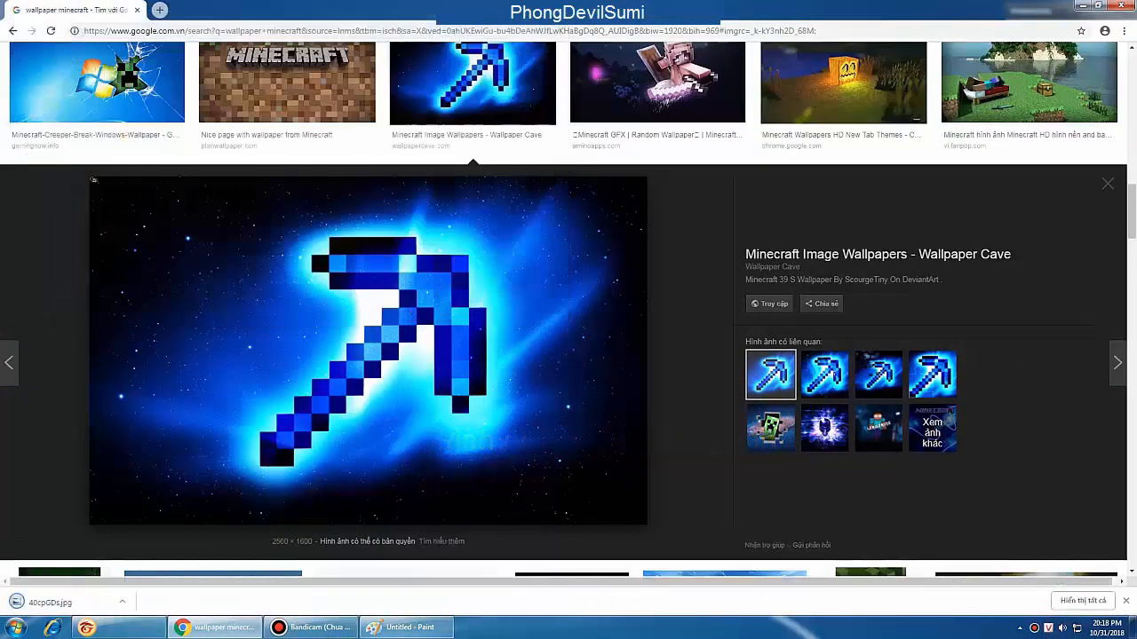
- Switch to Paint, check that Transparent selection is enabled, and paste the 40cpGDs picture from the Pictures library onto the canvas
{"action": "key", "text": "alt+Tab"}
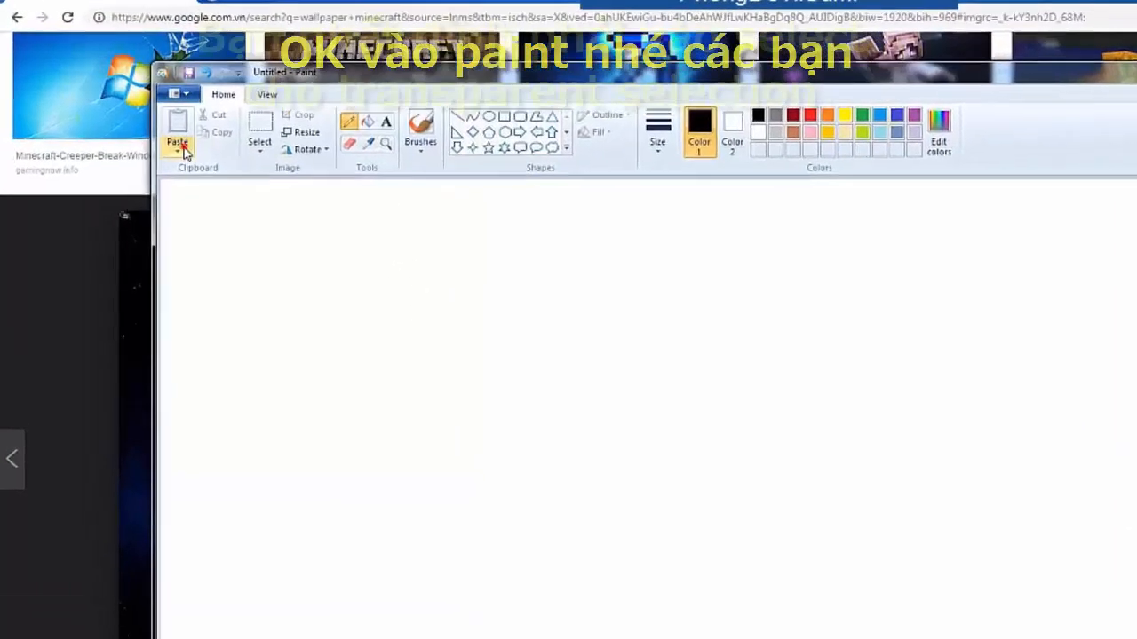
{"action": "left_click", "coordinate": [134, 130]}
{"action": "left_click", "coordinate": [195, 131]}
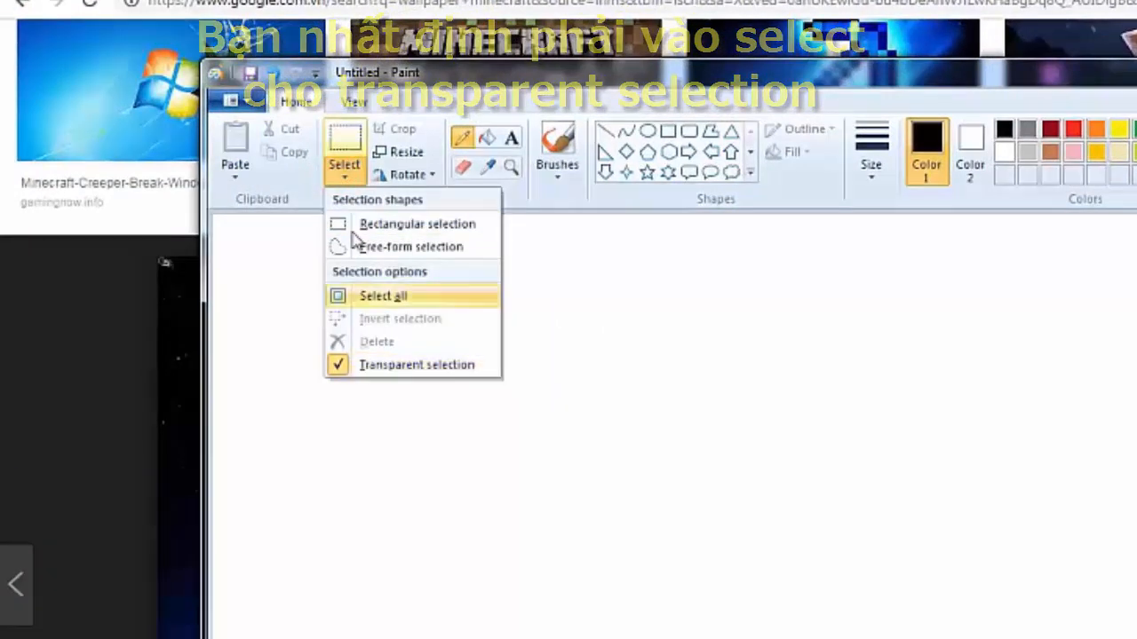
{"action": "left_click", "coordinate": [333, 178]}
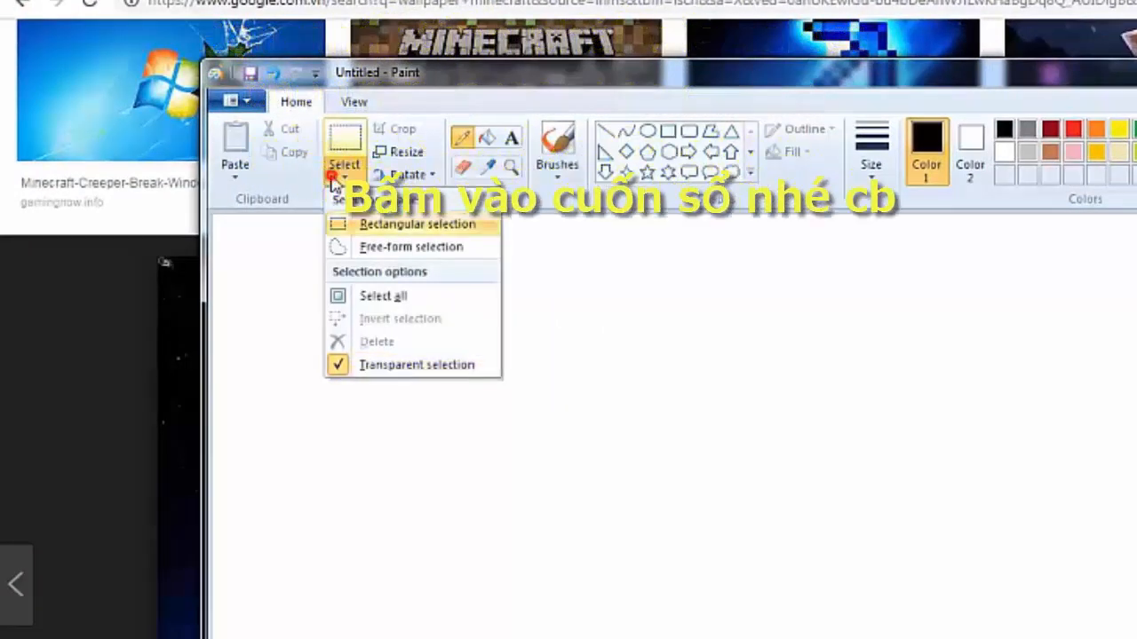
{"action": "left_click", "coordinate": [247, 182]}
{"action": "left_click", "coordinate": [254, 221]}
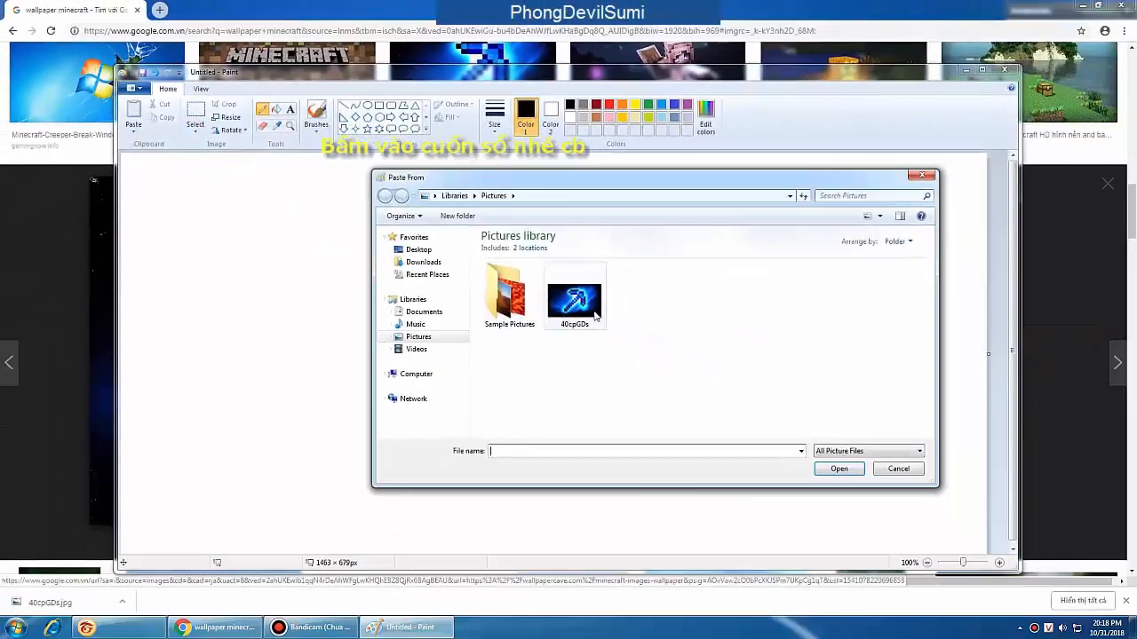
{"action": "left_click", "coordinate": [576, 302]}
{"action": "left_click", "coordinate": [838, 469]}
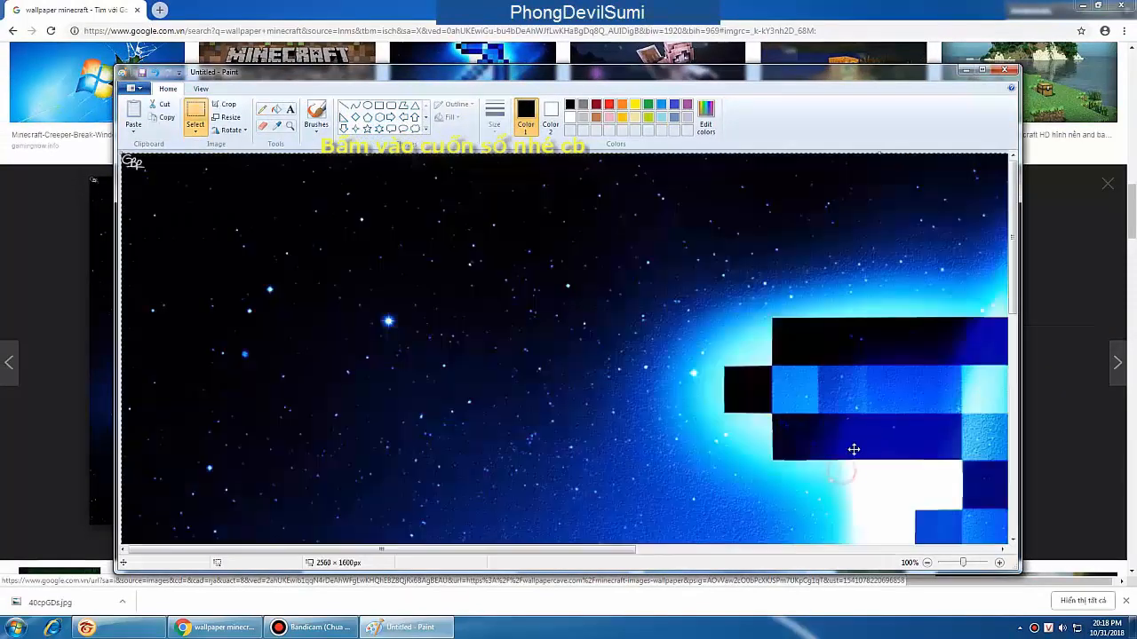
- Zoom the canvas out to 50% and look over the whole pasted pickaxe wallpaper
{"action": "left_click", "coordinate": [927, 564]}
{"action": "left_click", "coordinate": [927, 564]}
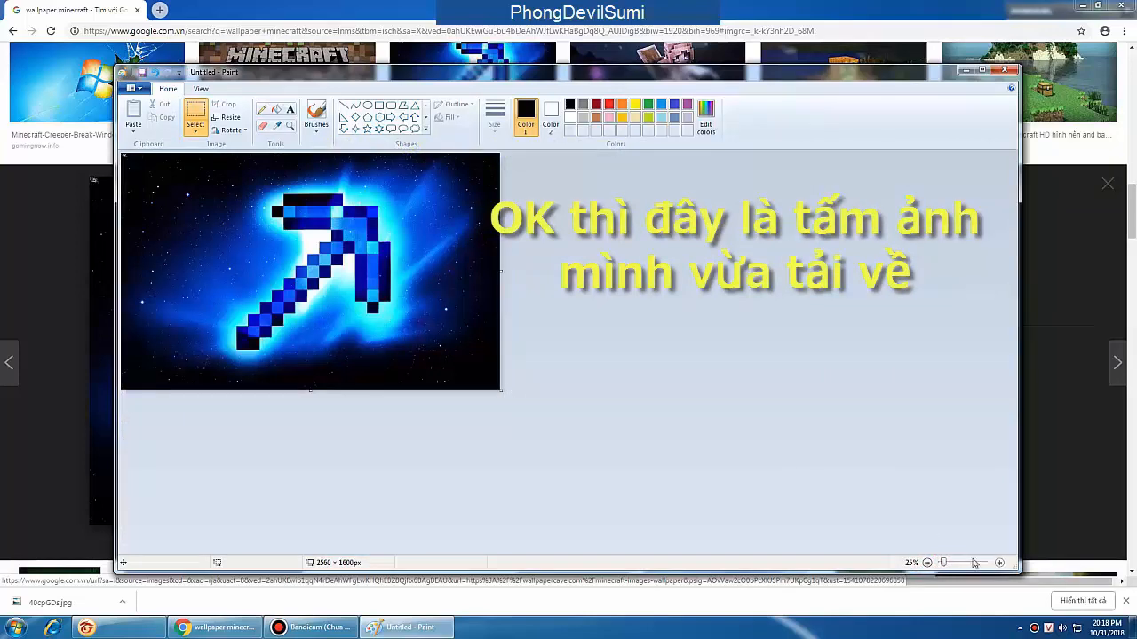
{"action": "left_click", "coordinate": [999, 563]}
{"action": "scroll", "coordinate": [1018, 277], "scroll_direction": "down", "scroll_amount": 2}
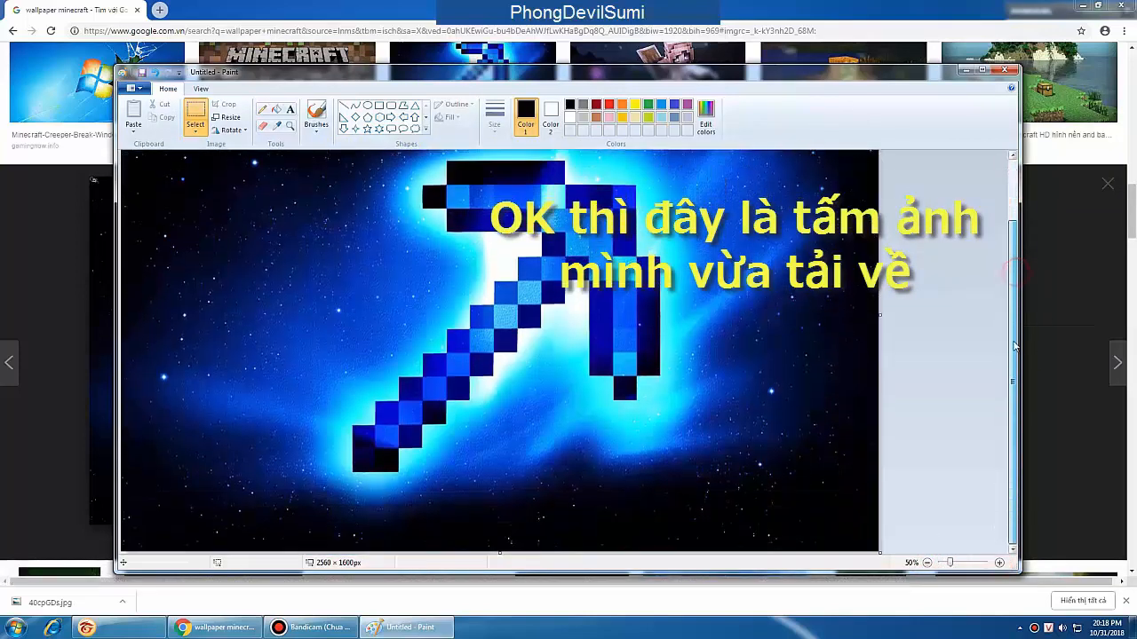
{"action": "scroll", "coordinate": [1004, 241], "scroll_direction": "up", "scroll_amount": 2}
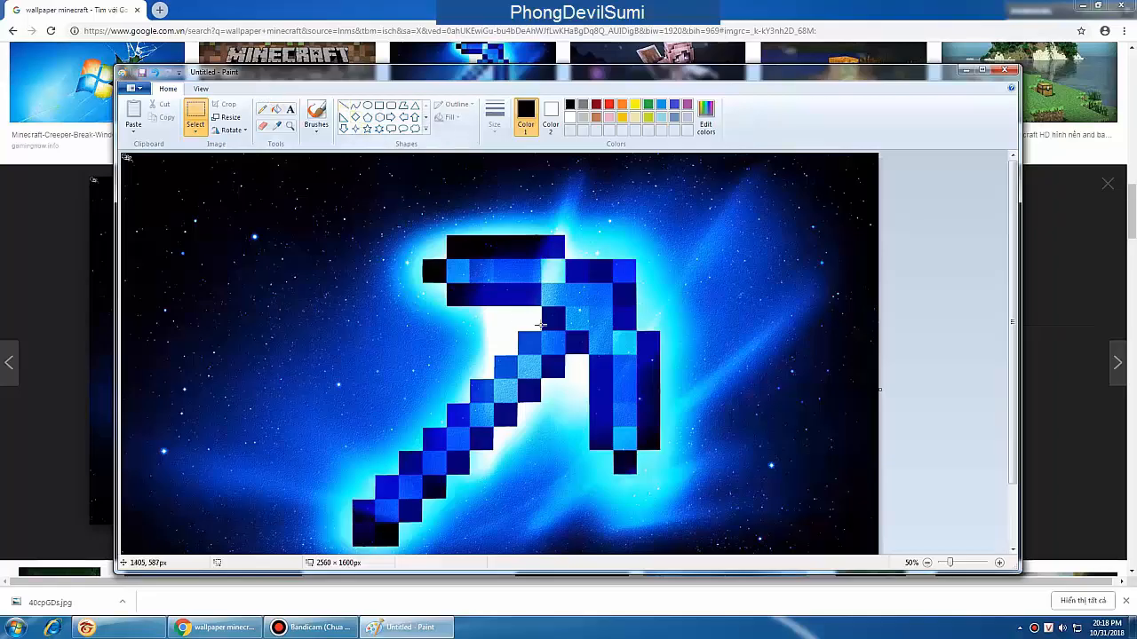
- Minimize Paint to return to Chrome and search Google Images for "minecraft png"
{"action": "left_click", "coordinate": [966, 69]}
{"action": "scroll", "coordinate": [540, 167], "scroll_direction": "up", "scroll_amount": 10}
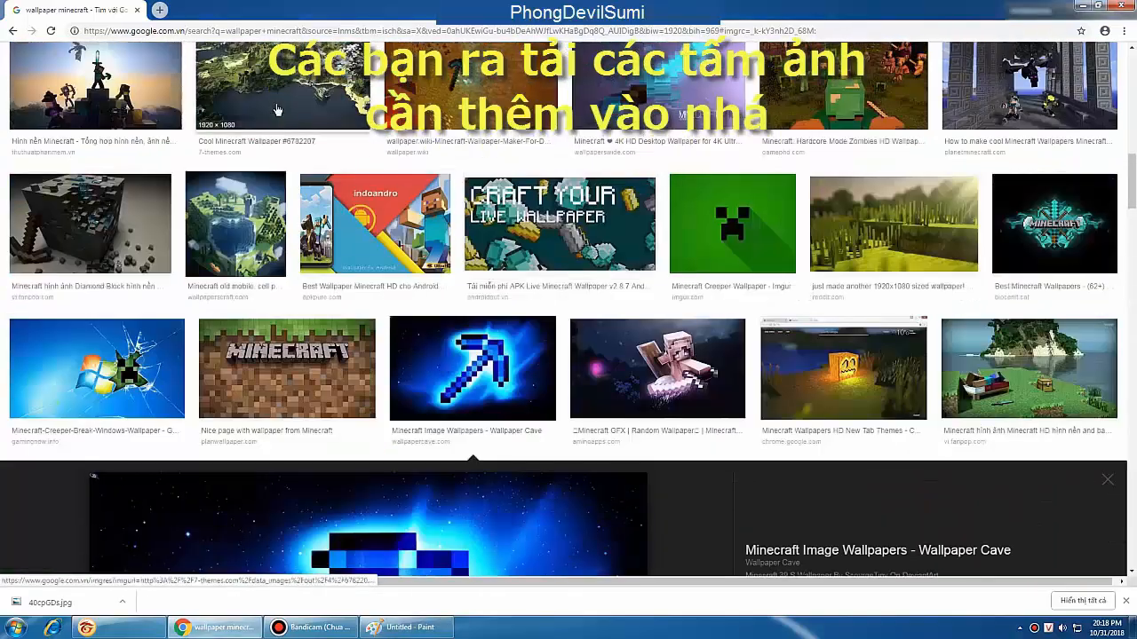
{"action": "scroll", "coordinate": [265, 104], "scroll_direction": "up", "scroll_amount": 10}
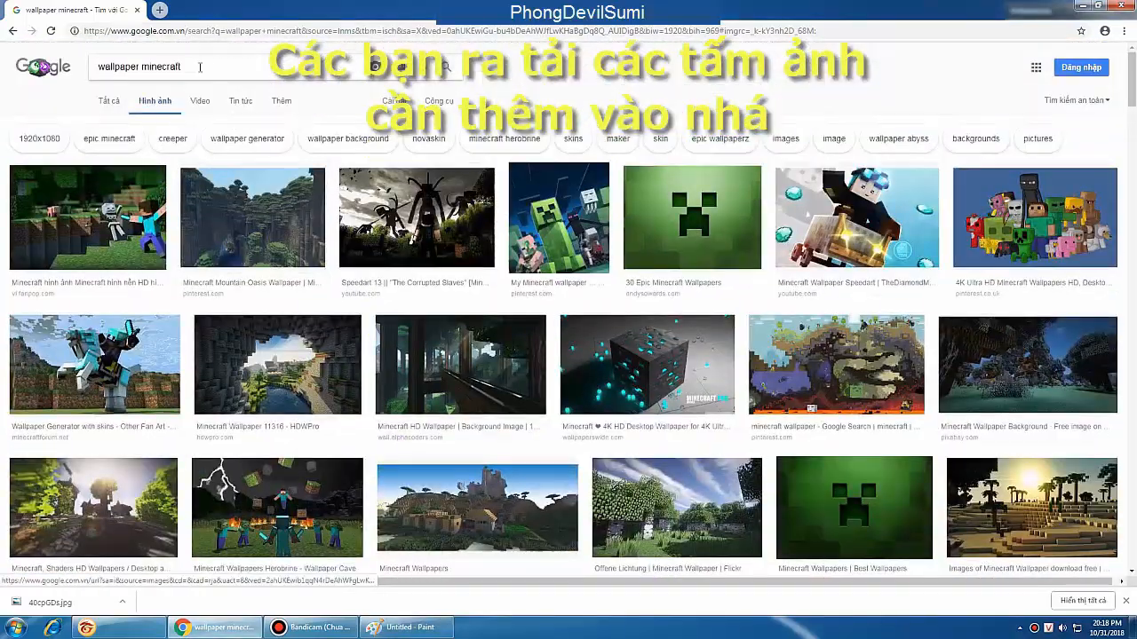
{"action": "key", "text": "BackSpace"}
{"action": "type", "text": "minec"}
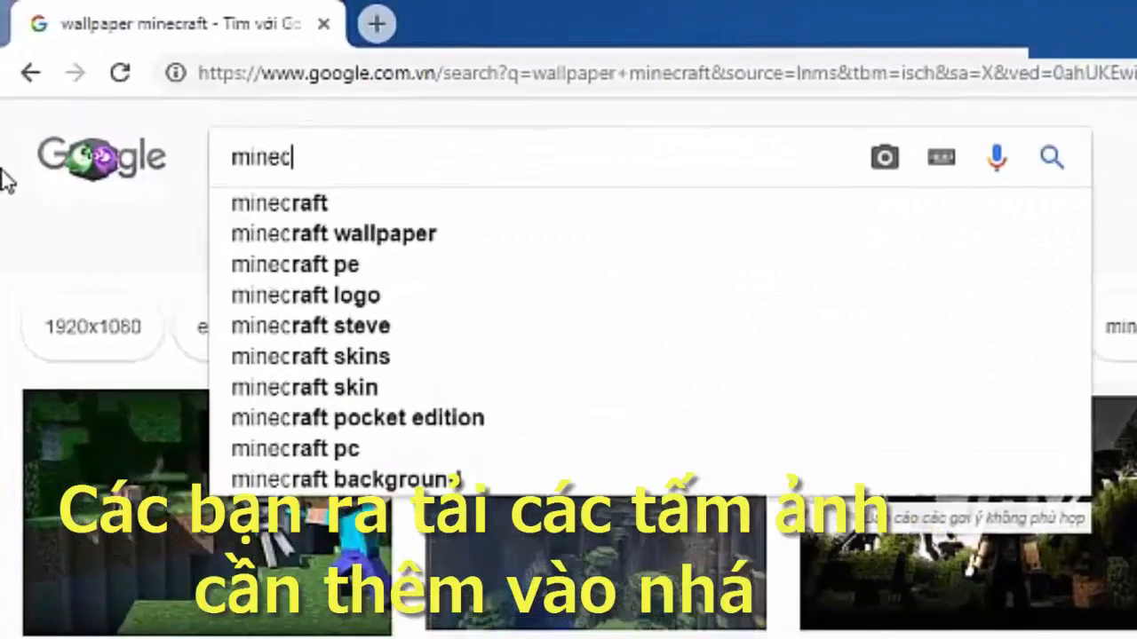
{"action": "type", "text": "raft png"}
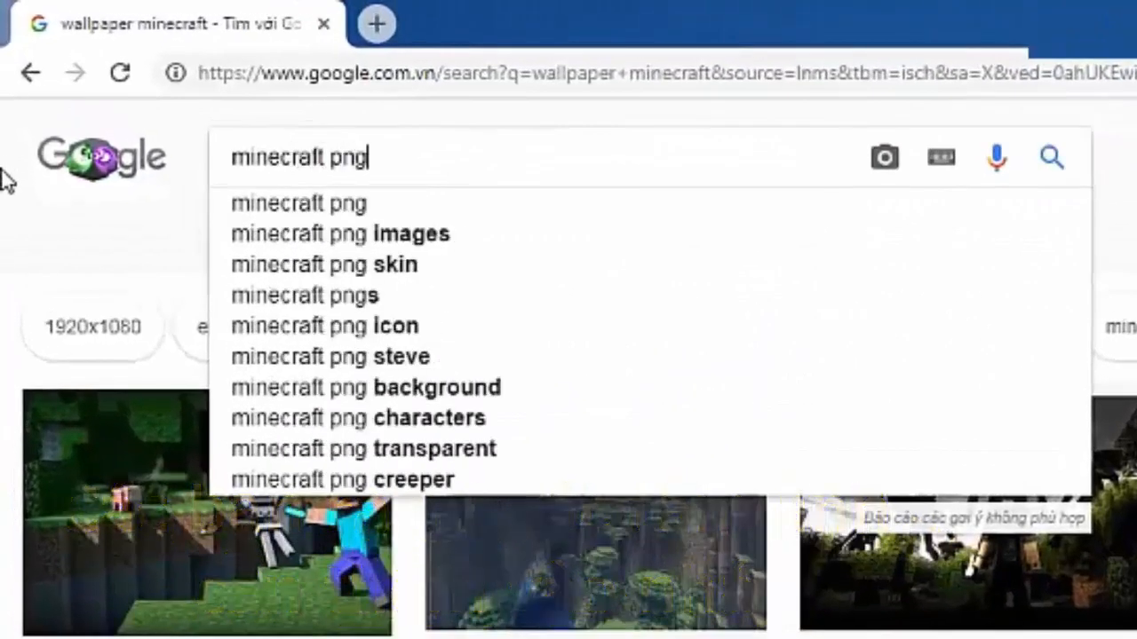
{"action": "triple_click", "coordinate": [476, 134]}
{"action": "left_click", "coordinate": [472, 145]}
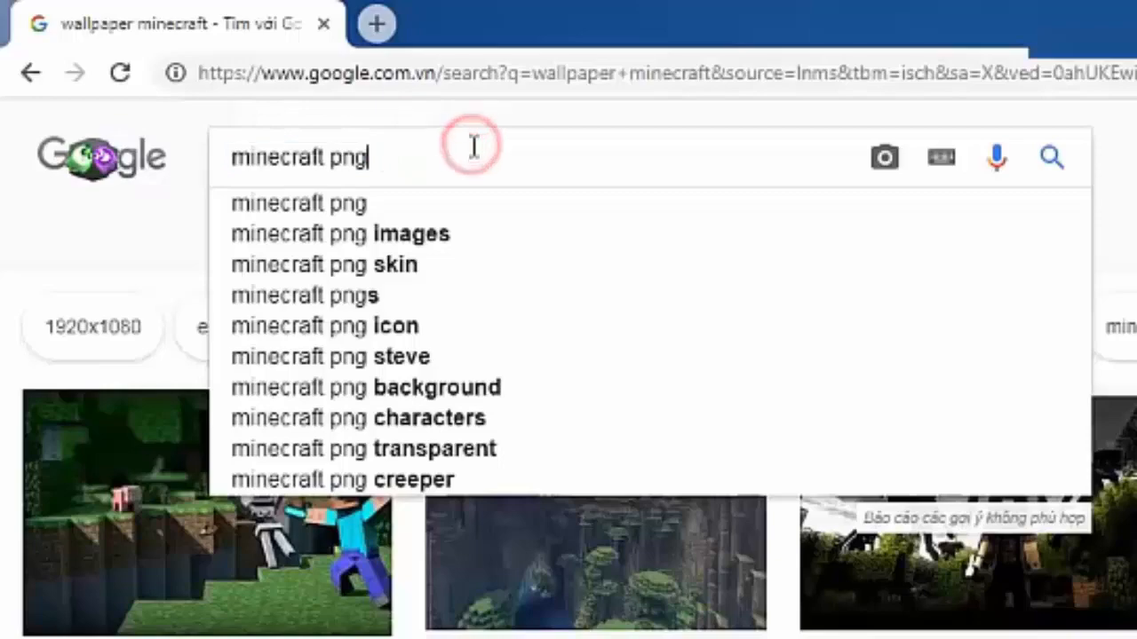
{"action": "key", "text": "Return"}
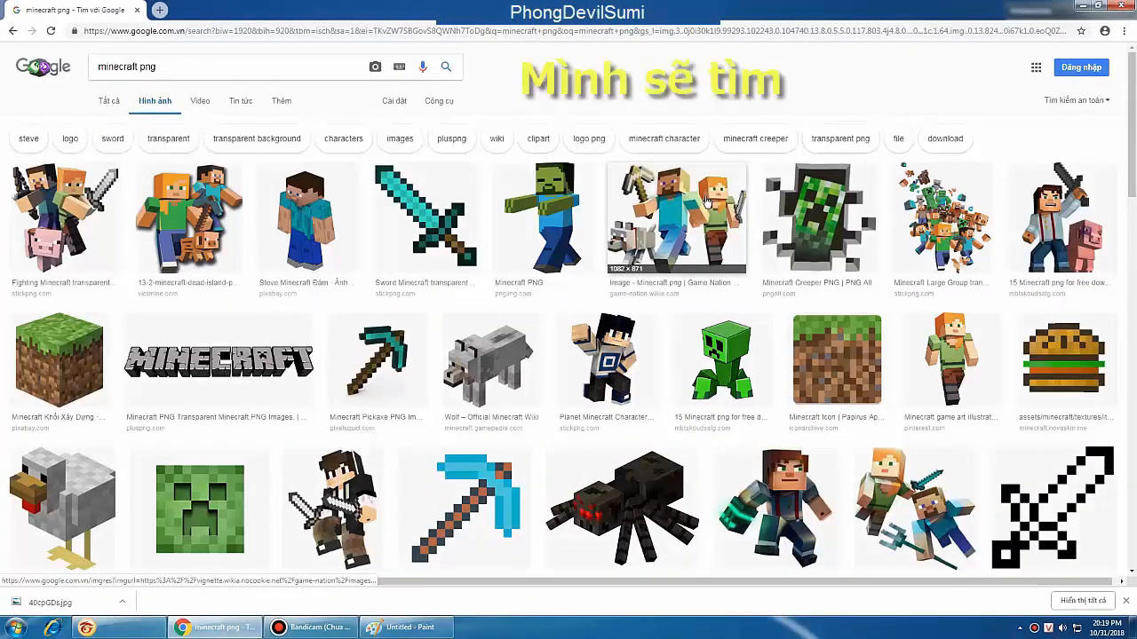
- Open the 1765 × 452 Minecraft HD logo from DeviantArt and save it as a PNG image in the Pictures library
{"action": "scroll", "coordinate": [271, 273], "scroll_direction": "down", "scroll_amount": 3}
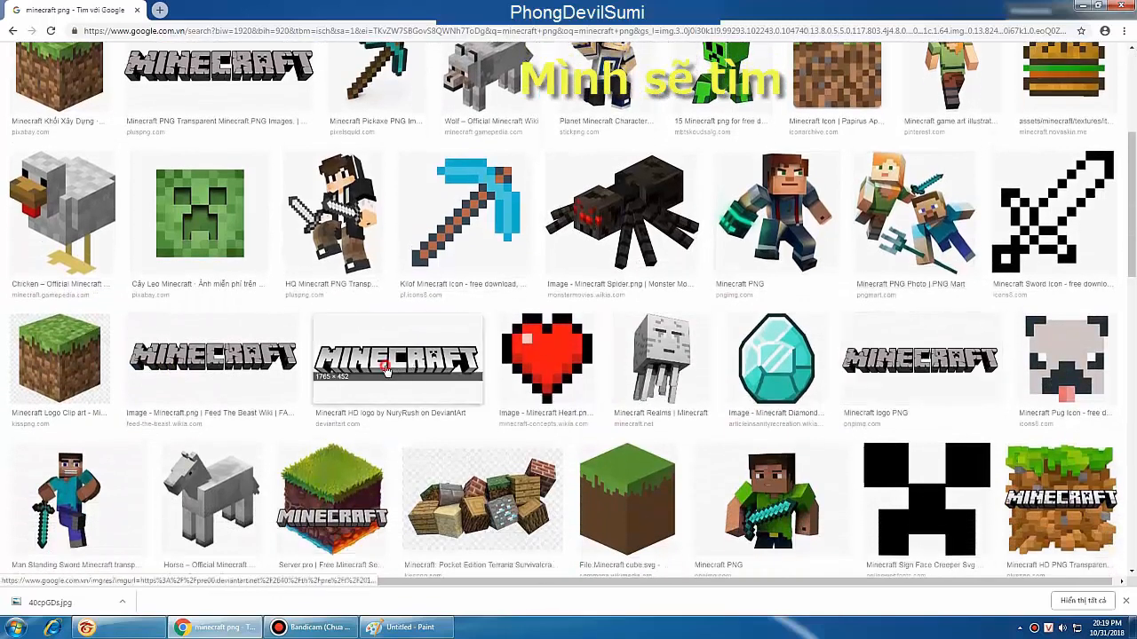
{"action": "left_click", "coordinate": [386, 371]}
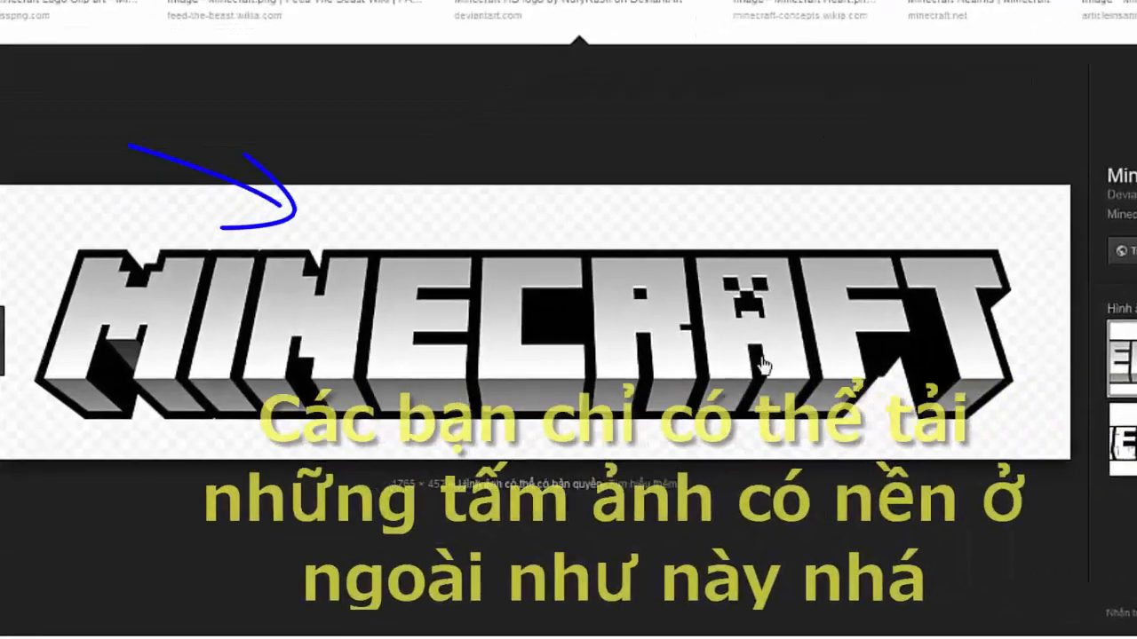
{"action": "right_click", "coordinate": [461, 350]}
{"action": "left_click", "coordinate": [444, 543]}
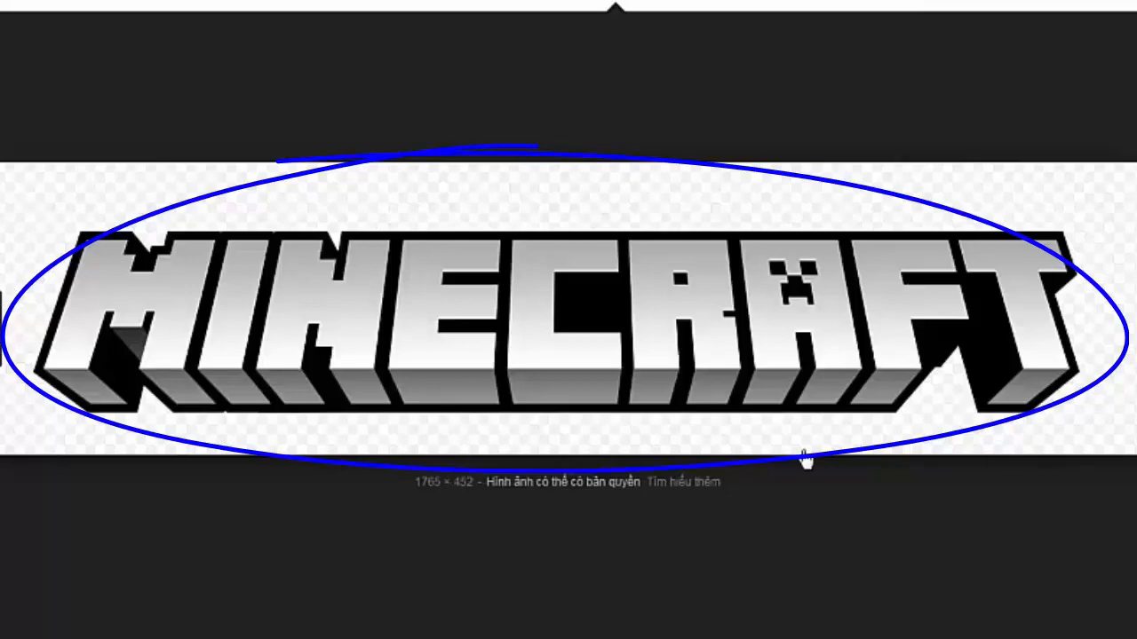
{"action": "right_click", "coordinate": [541, 276]}
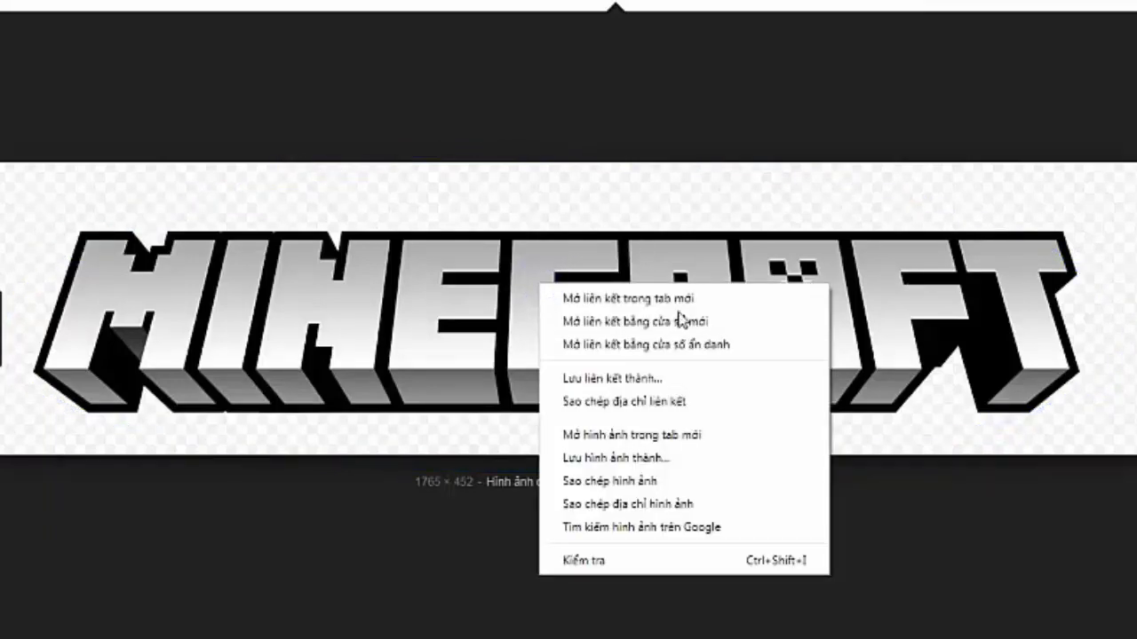
{"action": "left_click", "coordinate": [632, 489]}
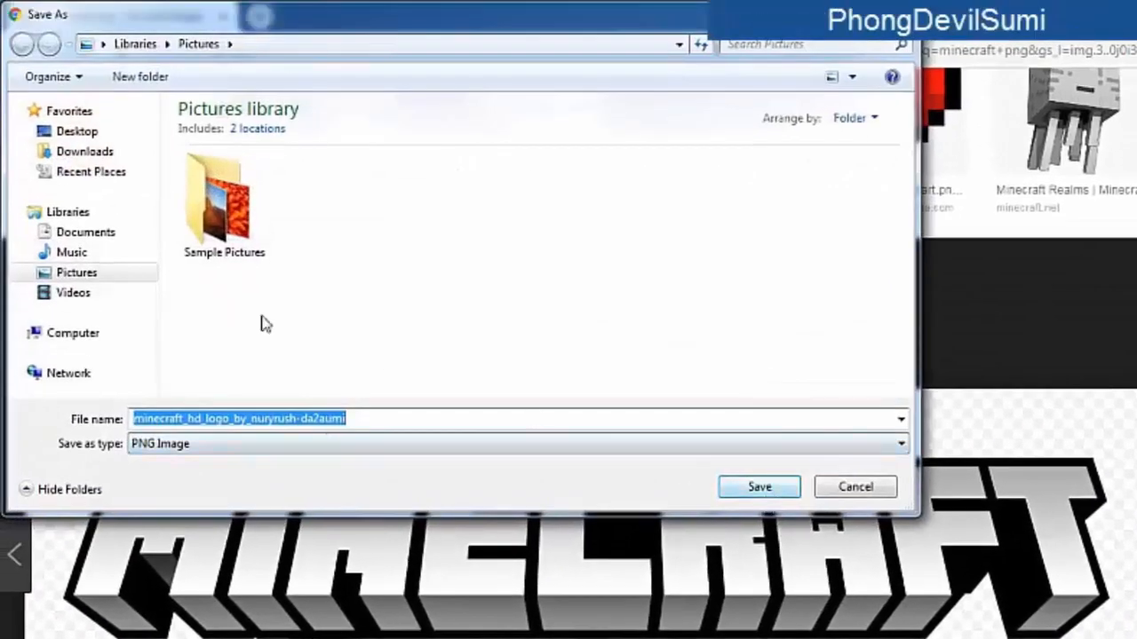
{"action": "left_click", "coordinate": [76, 276]}
{"action": "left_click", "coordinate": [756, 487]}
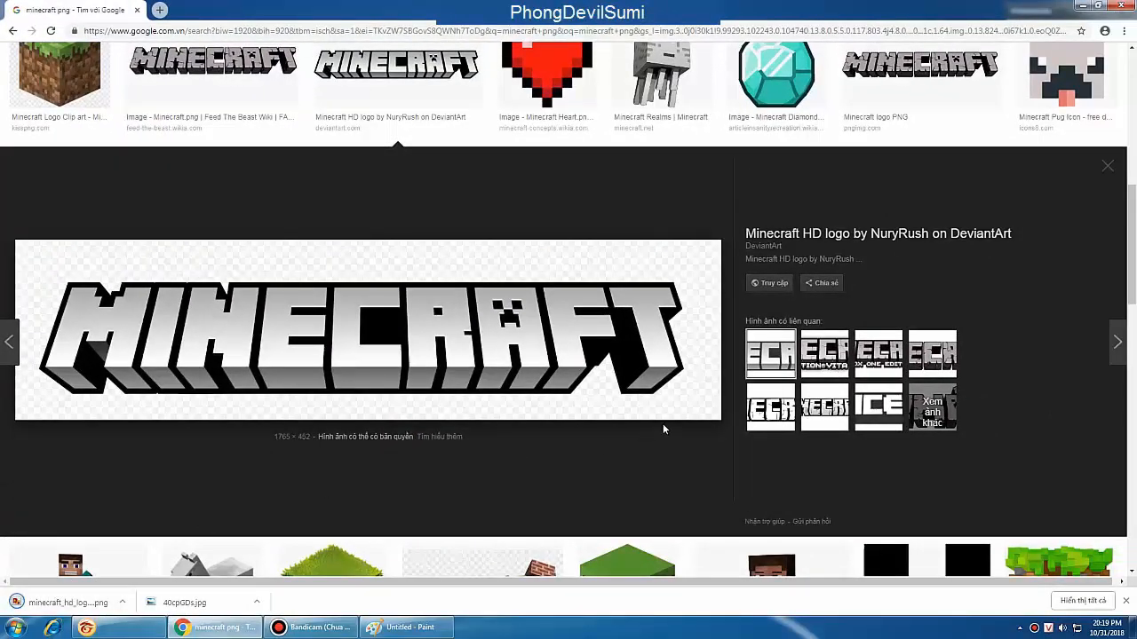
- Open the Chicken image from the Official Minecraft Wiki and save it as the PNG image Chicken in the Pictures library
{"action": "scroll", "coordinate": [664, 429], "scroll_direction": "up", "scroll_amount": 4}
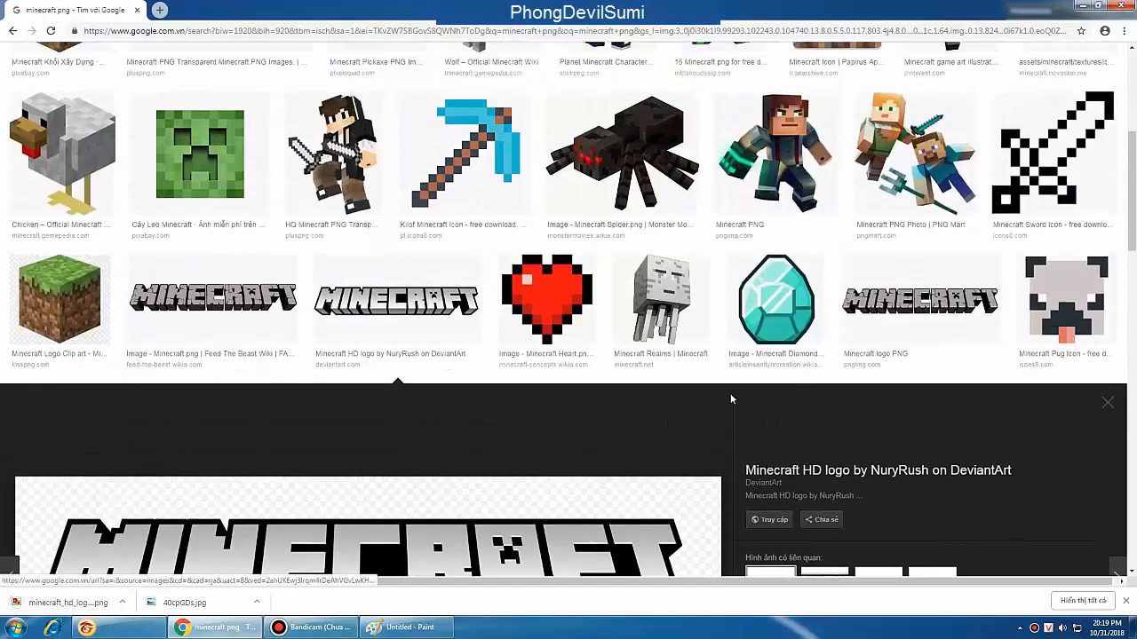
{"action": "left_click", "coordinate": [67, 151]}
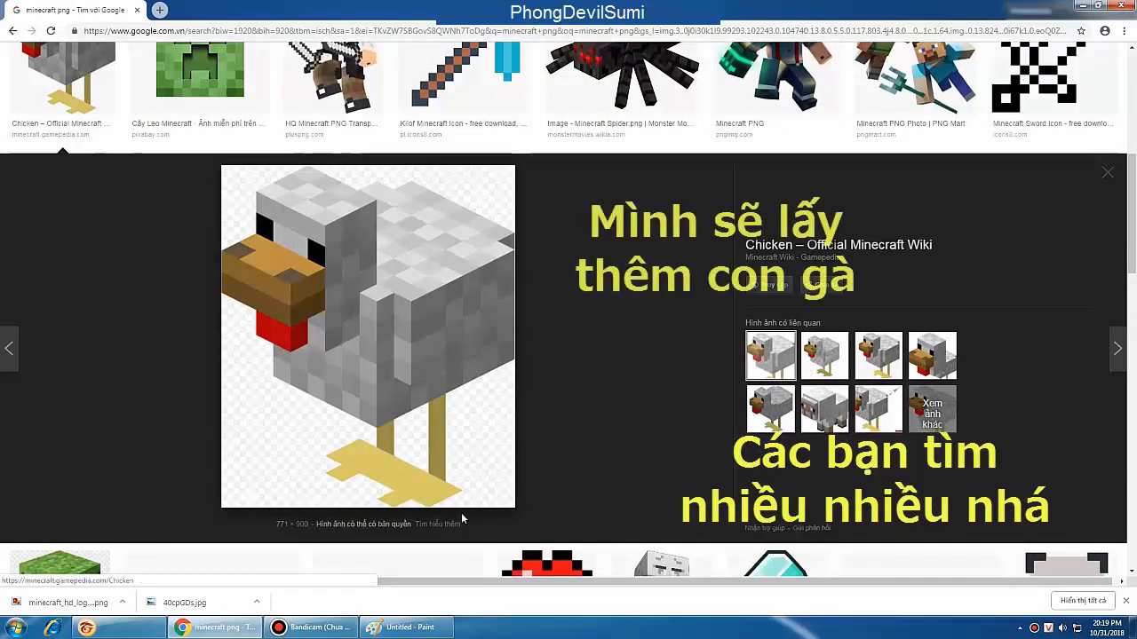
{"action": "right_click", "coordinate": [383, 367]}
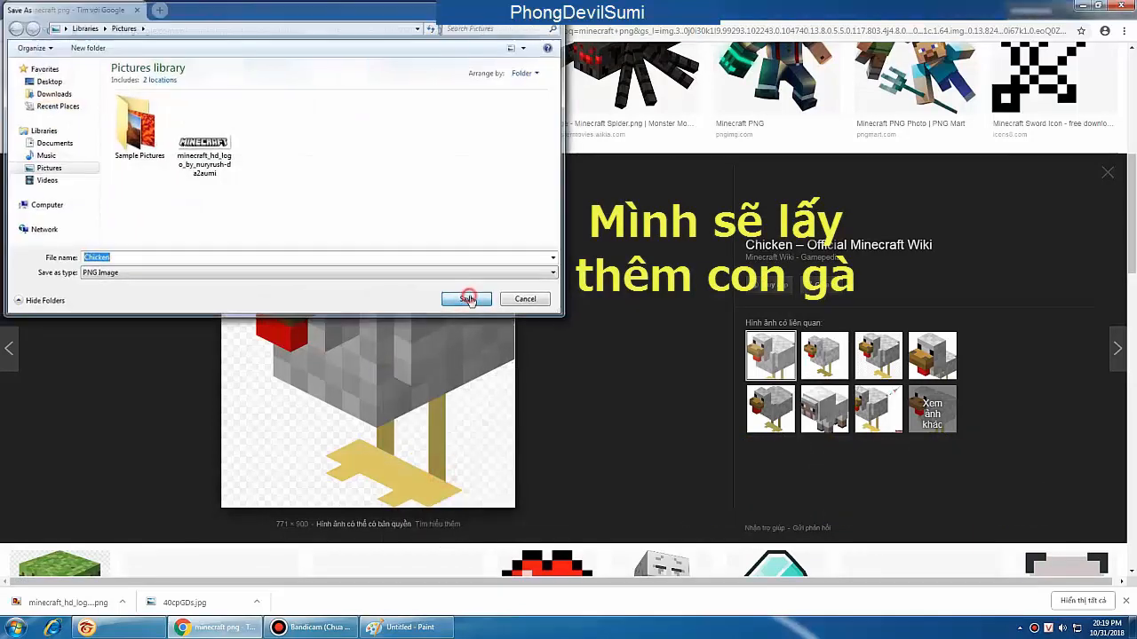
{"action": "left_click", "coordinate": [467, 299]}
- Open the Server.pro grass block image with the Minecraft logo and save it as mc.png
{"action": "scroll", "coordinate": [586, 373], "scroll_direction": "down", "scroll_amount": 1}
{"action": "scroll", "coordinate": [581, 384], "scroll_direction": "down", "scroll_amount": 3}
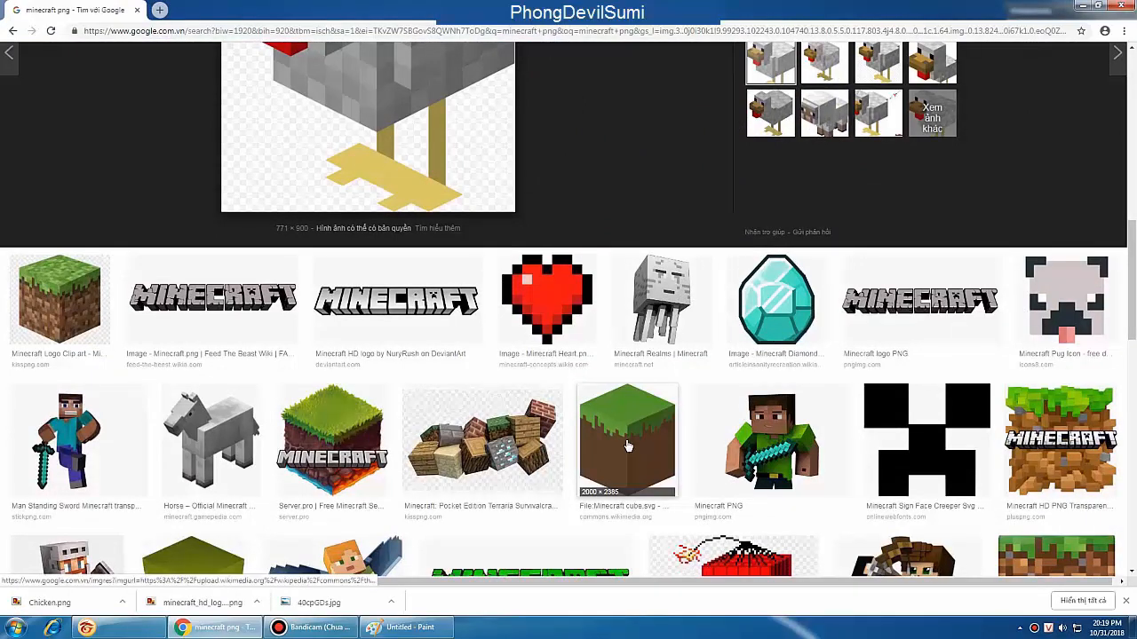
{"action": "left_click", "coordinate": [357, 433]}
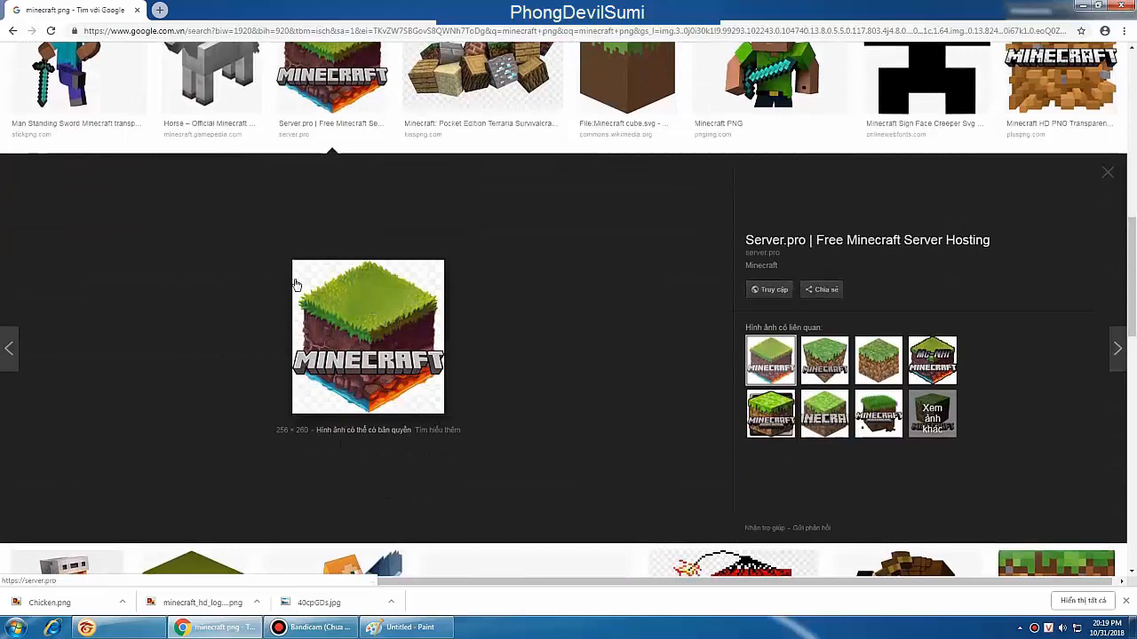
{"action": "right_click", "coordinate": [384, 336]}
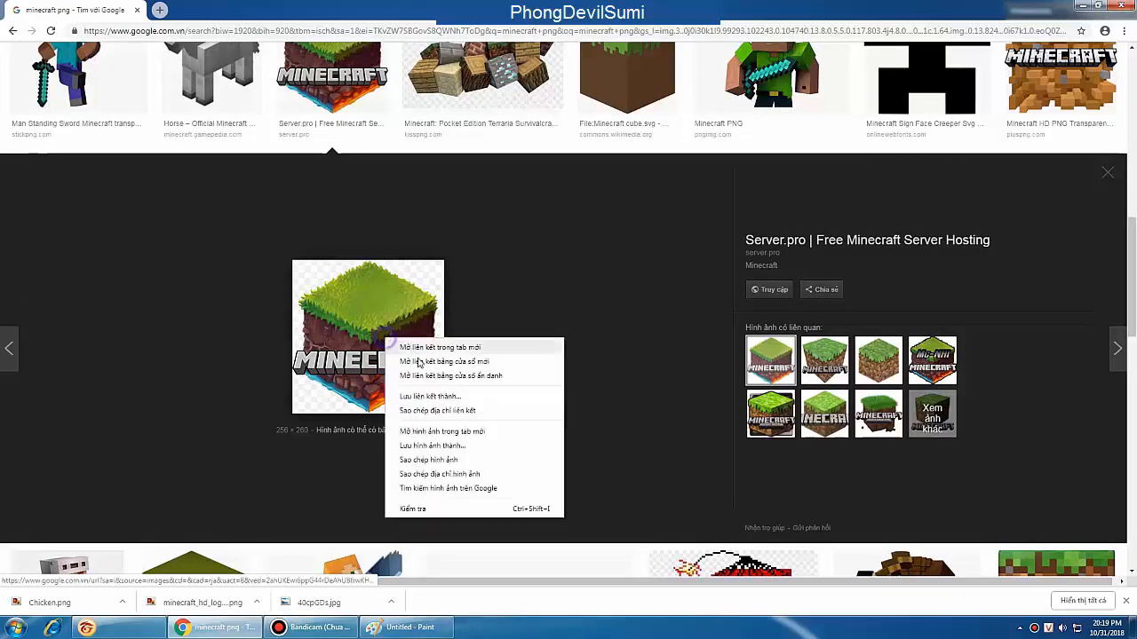
{"action": "left_click", "coordinate": [428, 446]}
{"action": "left_click", "coordinate": [467, 300]}
- Browse the "minecraft png" image results for further transparent pictures to add to the composition
{"action": "scroll", "coordinate": [583, 323], "scroll_direction": "up", "scroll_amount": 3}
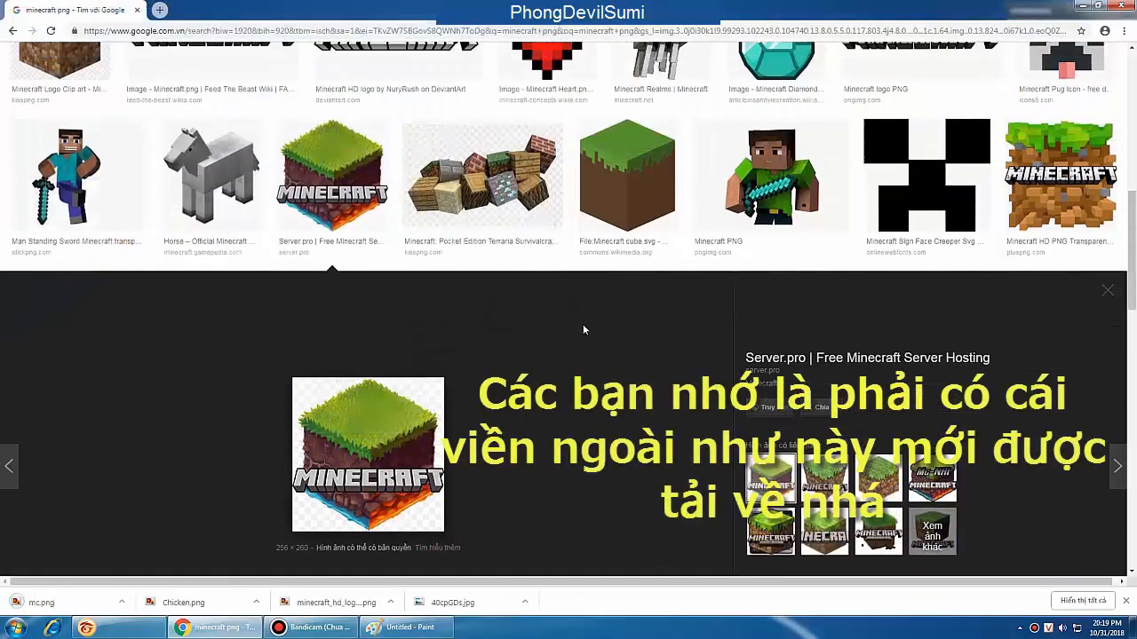
{"action": "scroll", "coordinate": [622, 267], "scroll_direction": "up", "scroll_amount": 2}
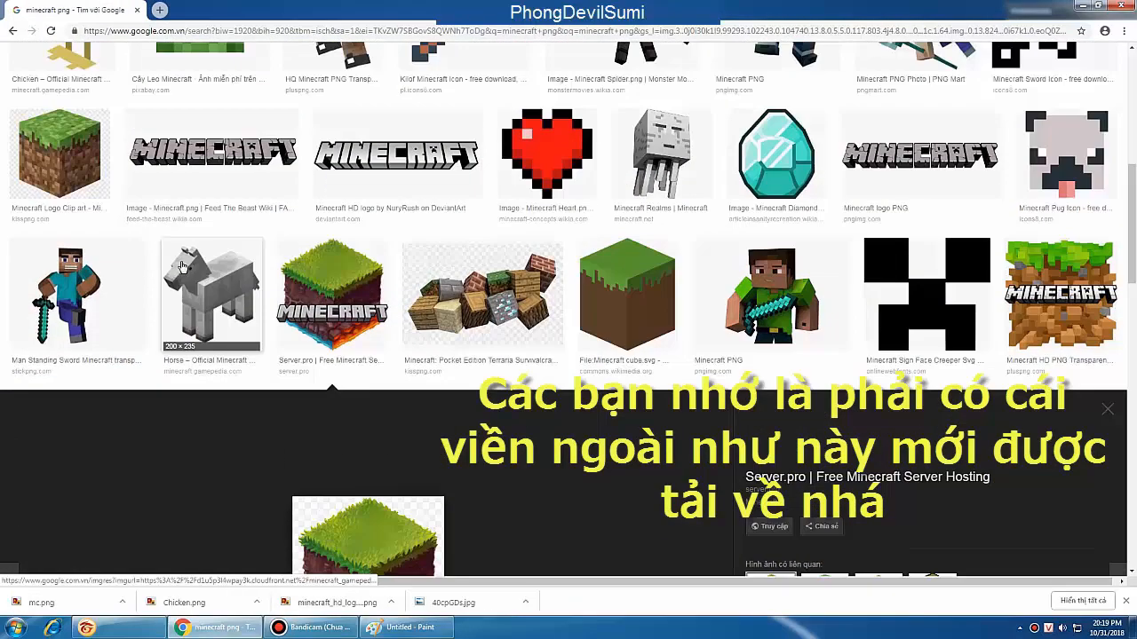
{"action": "scroll", "coordinate": [507, 323], "scroll_direction": "down", "scroll_amount": 7}
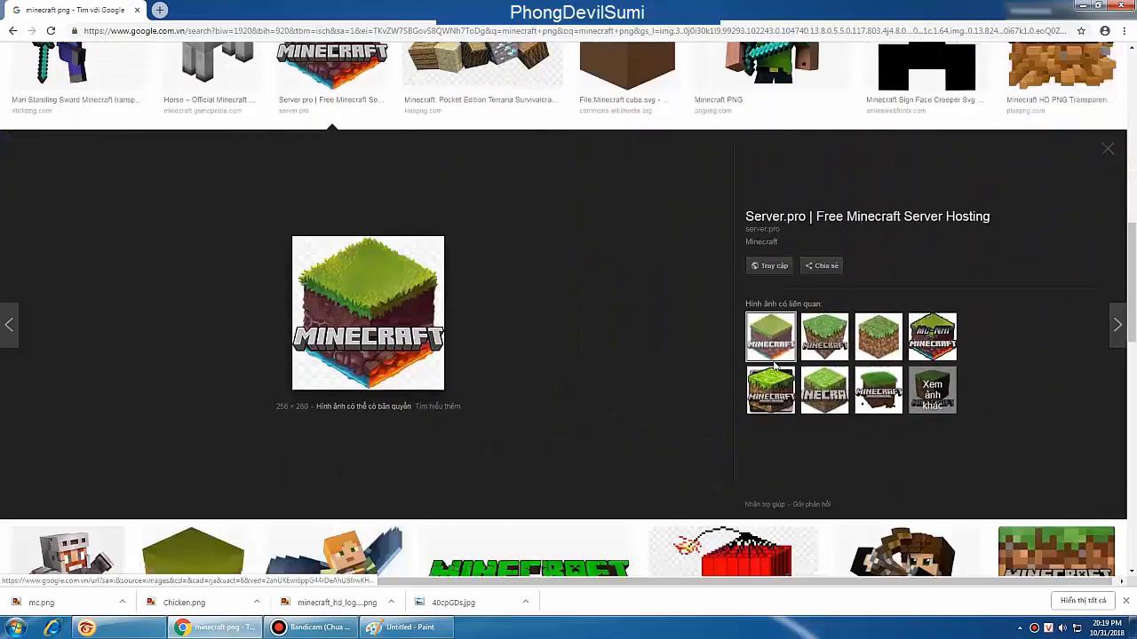
{"action": "scroll", "coordinate": [508, 322], "scroll_direction": "down", "scroll_amount": 3}
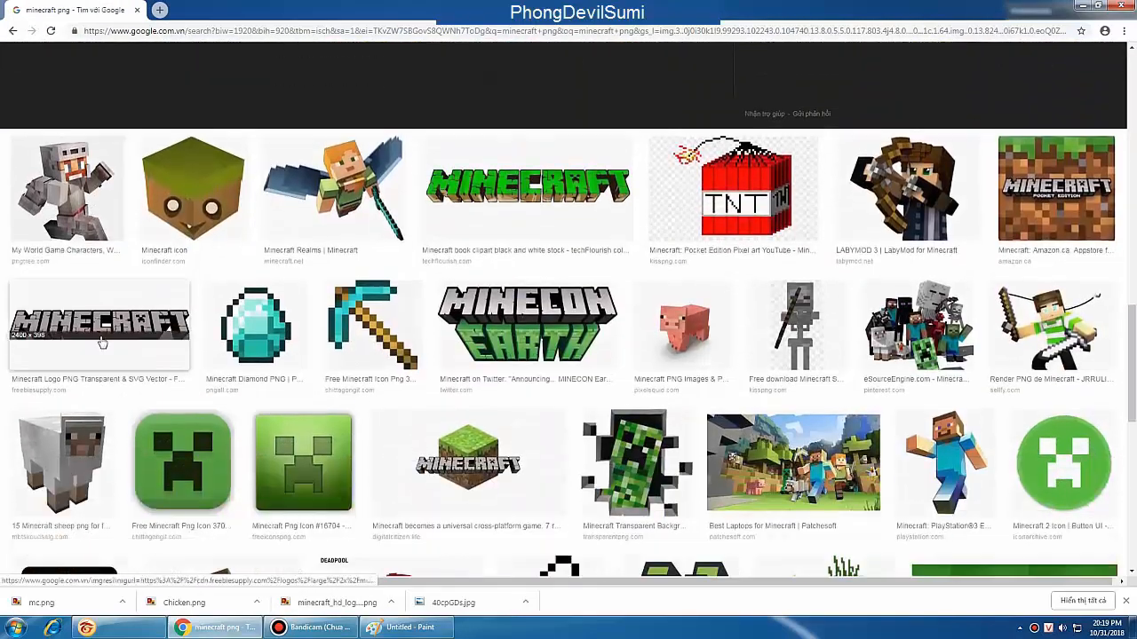
{"action": "scroll", "coordinate": [785, 355], "scroll_direction": "down", "scroll_amount": 3}
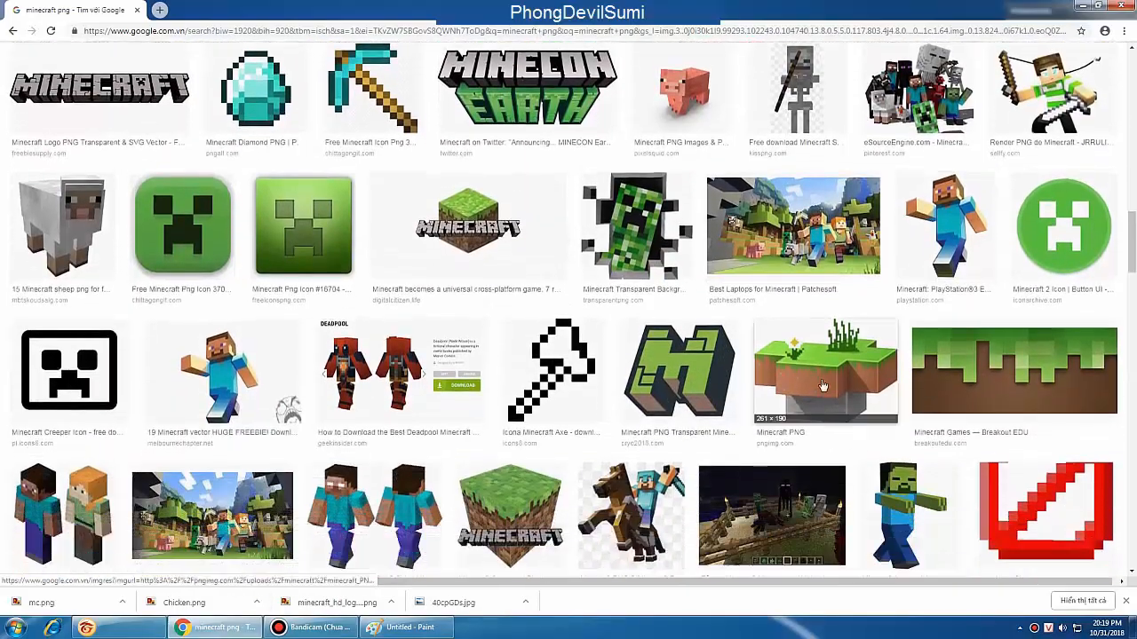
{"action": "scroll", "coordinate": [313, 363], "scroll_direction": "down", "scroll_amount": 4}
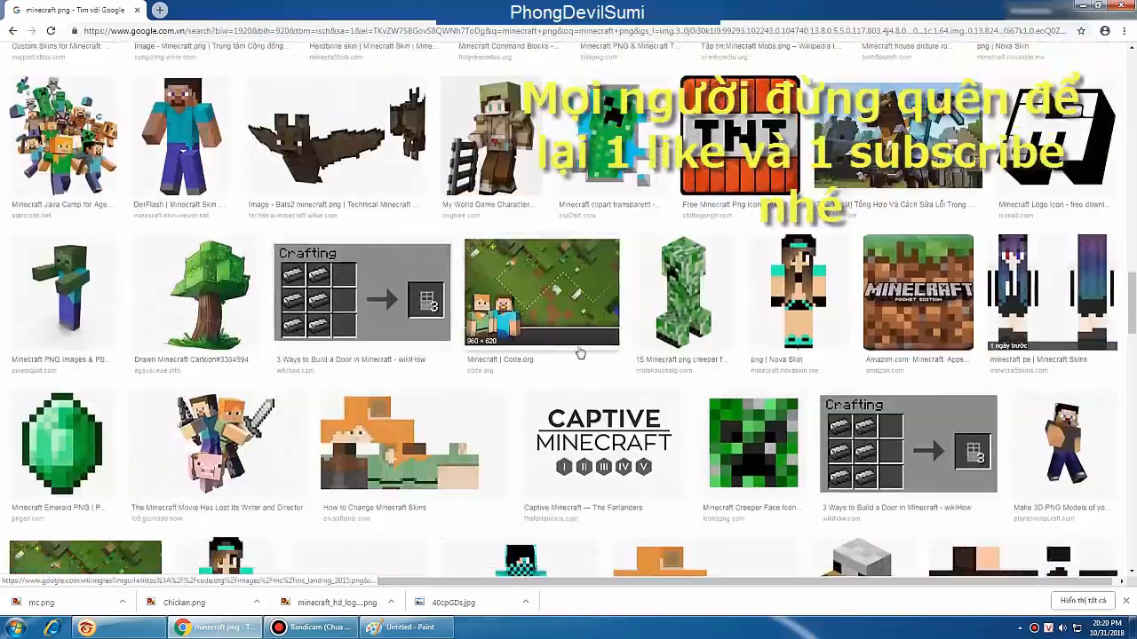
{"action": "left_click_drag", "start_coordinate": [1133, 326], "coordinate": [1133, 316]}
{"action": "left_click_drag", "start_coordinate": [1133, 277], "coordinate": [1133, 95]}
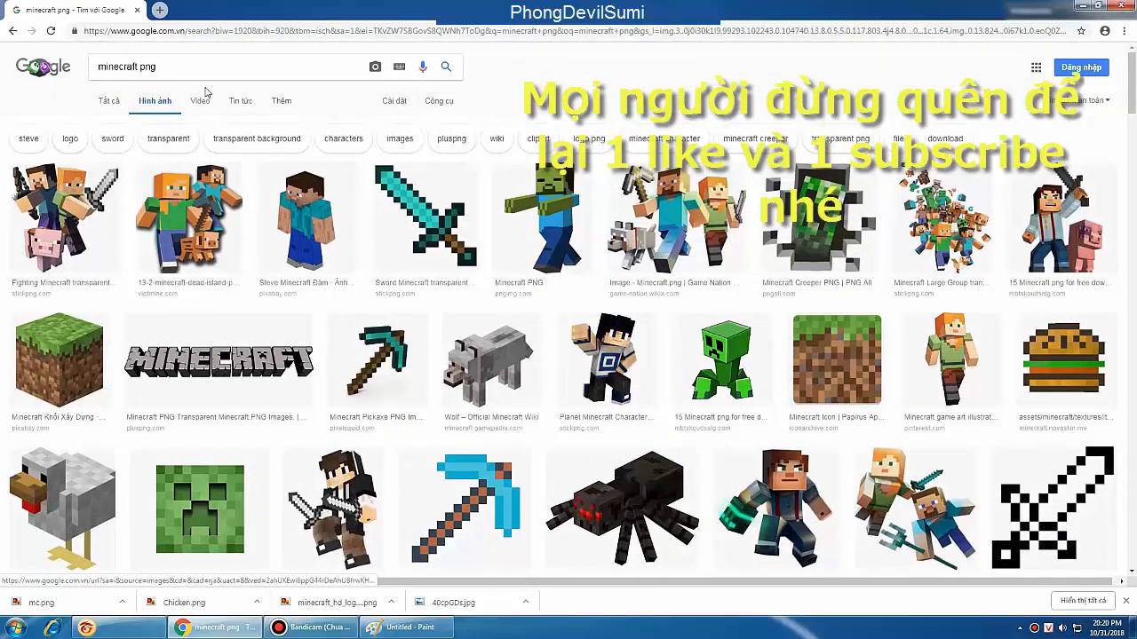
- Search Google Images for "noob minecraft png"
{"action": "triple_click", "coordinate": [164, 67]}
{"action": "type", "text": "noob"}
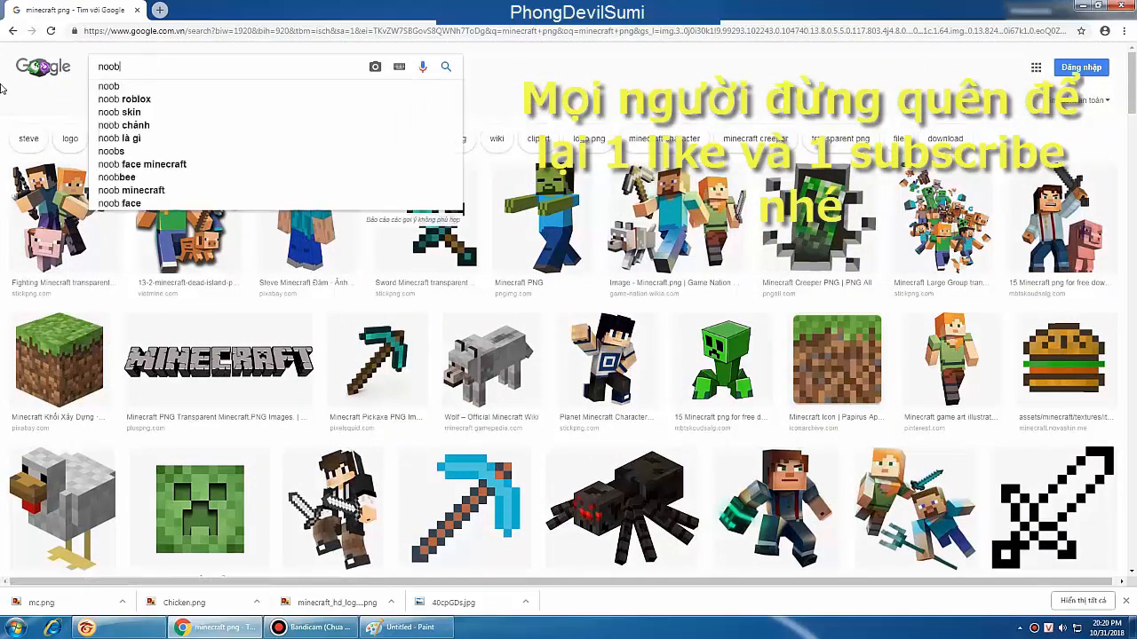
{"action": "type", "text": " p"}
{"action": "key", "text": "BackSpace"}
{"action": "type", "text": "minec"}
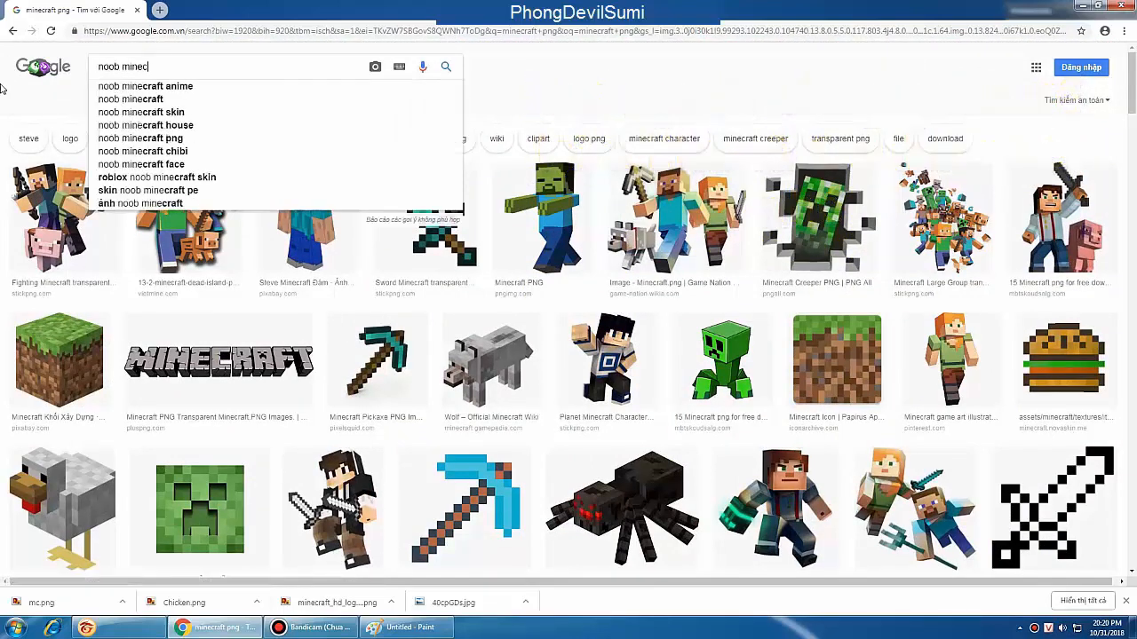
{"action": "type", "text": "raft png"}
{"action": "key", "text": "Return"}
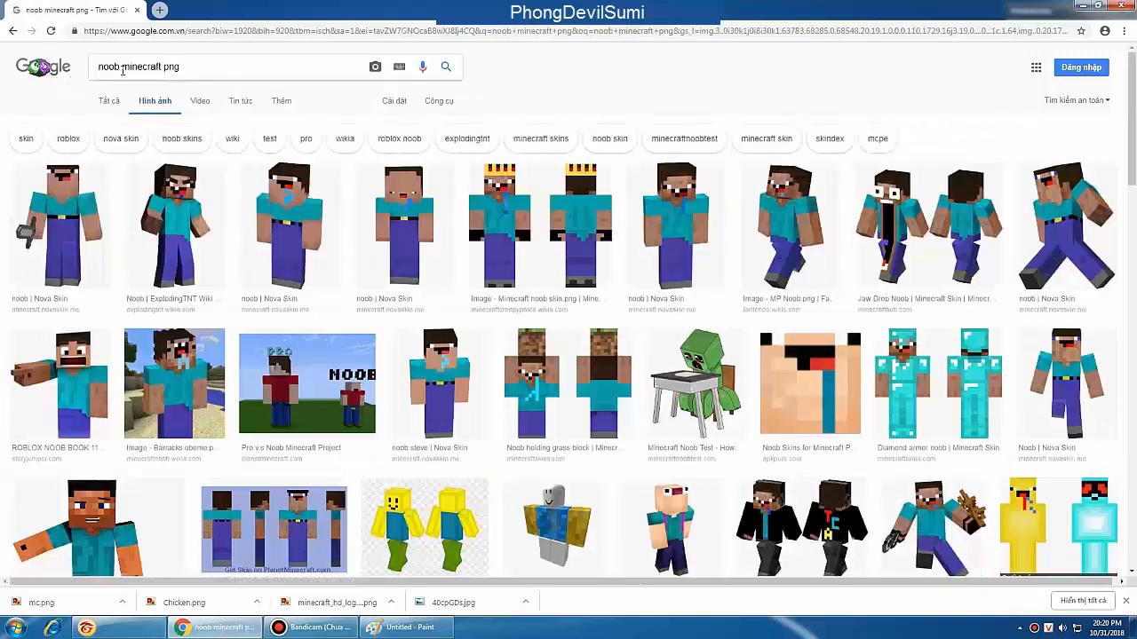
- Open the 196 × 400 noob image from Nova Skin and save it as the PNG image unnamed in the Pictures library
{"action": "left_click_drag", "start_coordinate": [154, 67], "coordinate": [138, 67]}
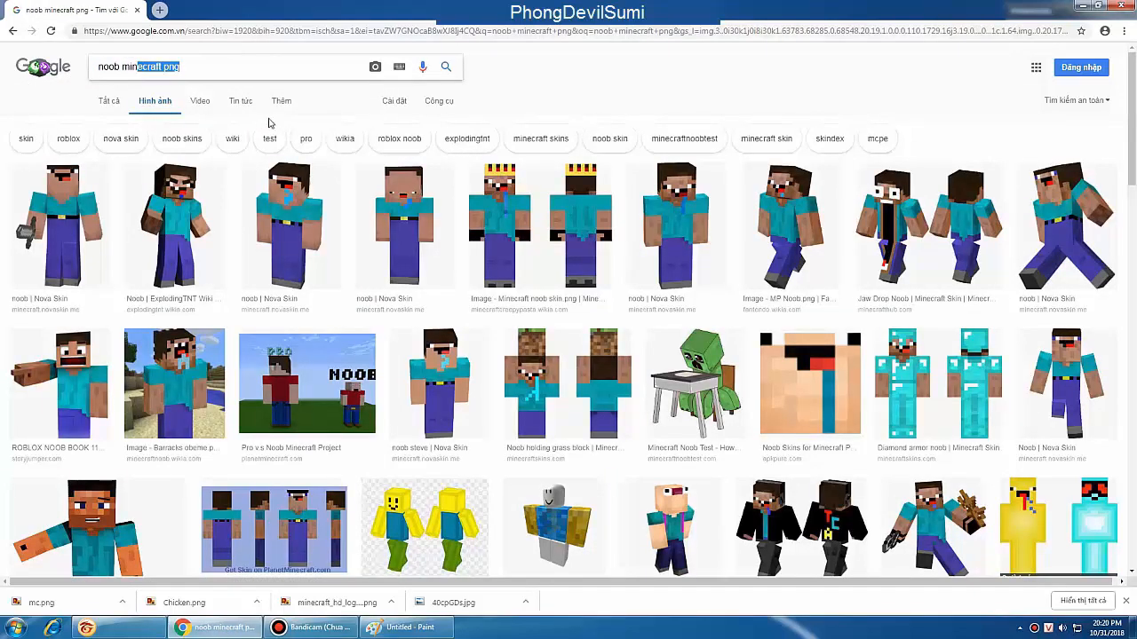
{"action": "left_click", "coordinate": [528, 95]}
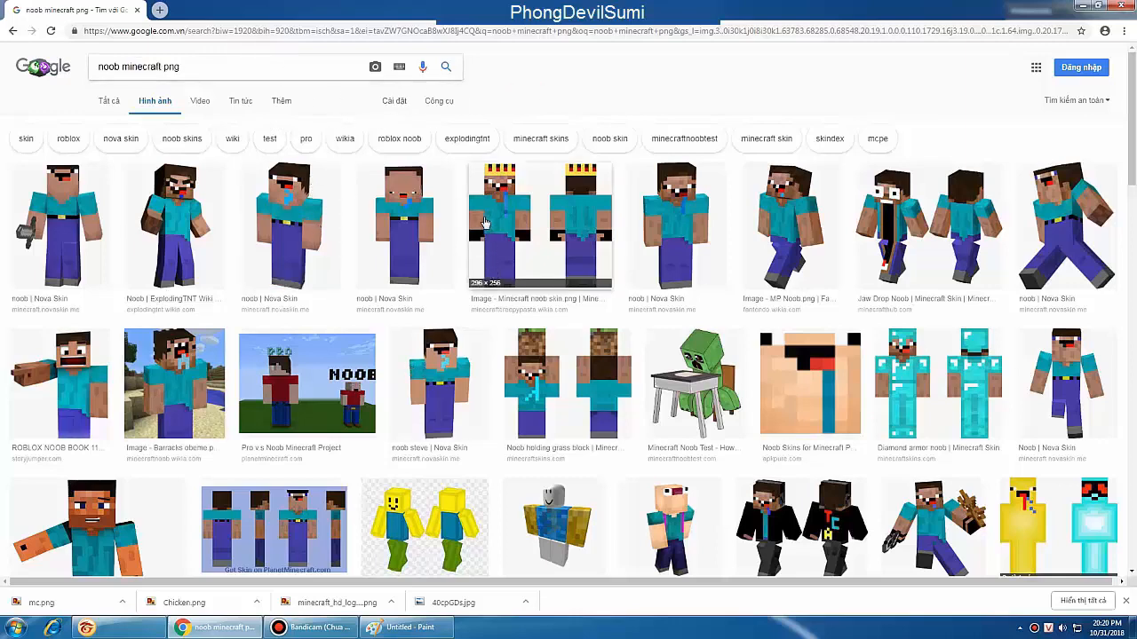
{"action": "left_click", "coordinate": [417, 207]}
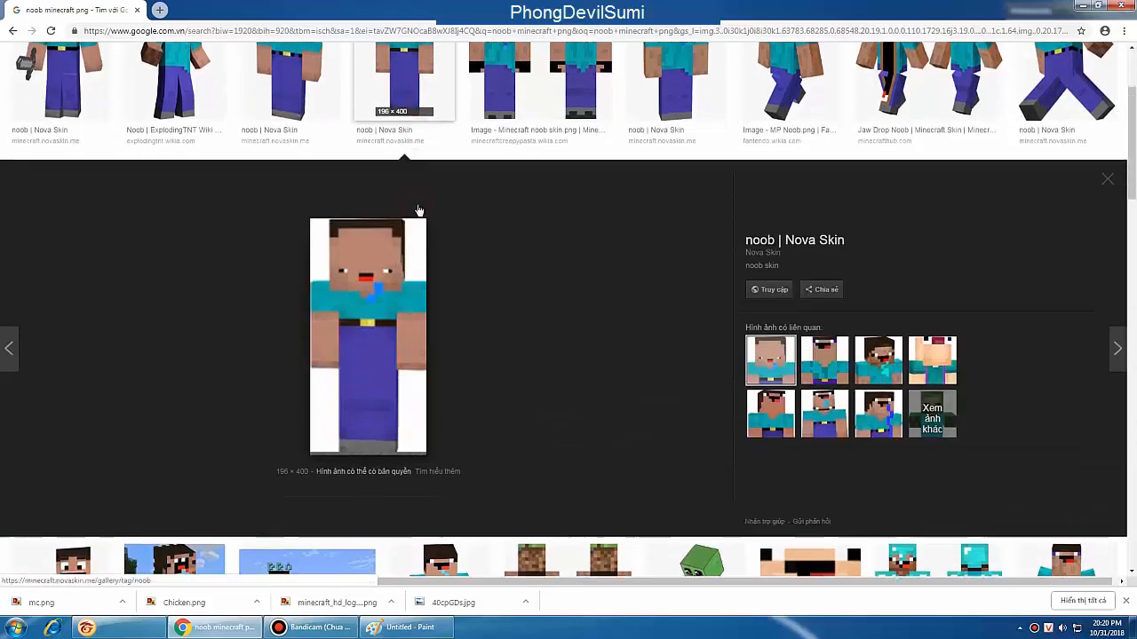
{"action": "right_click", "coordinate": [375, 288]}
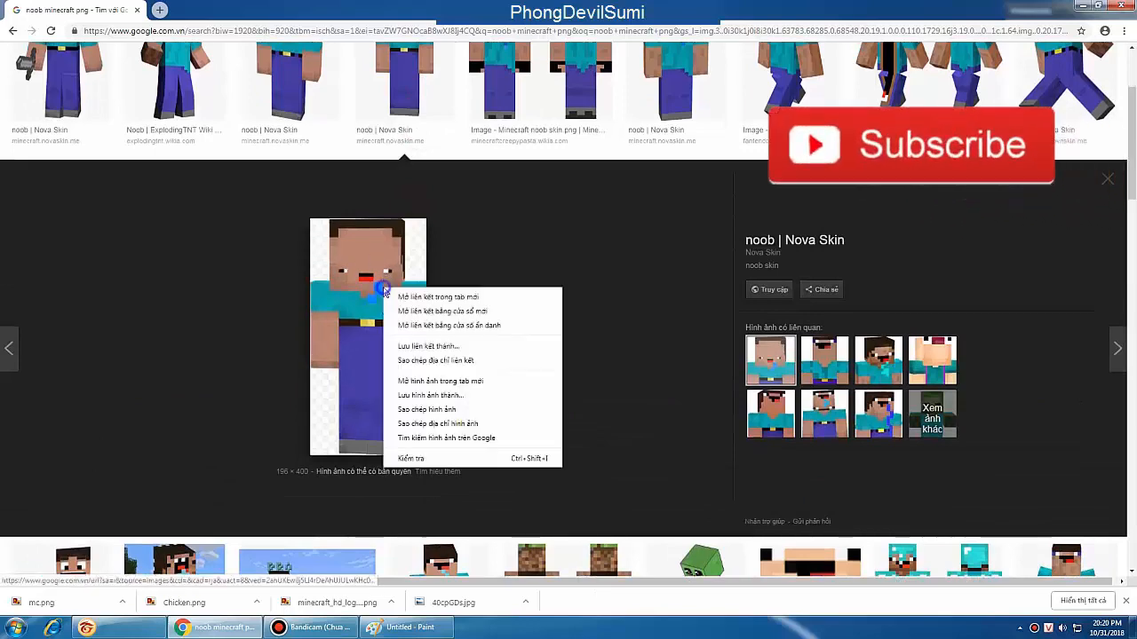
{"action": "left_click", "coordinate": [419, 399]}
{"action": "left_click", "coordinate": [467, 301]}
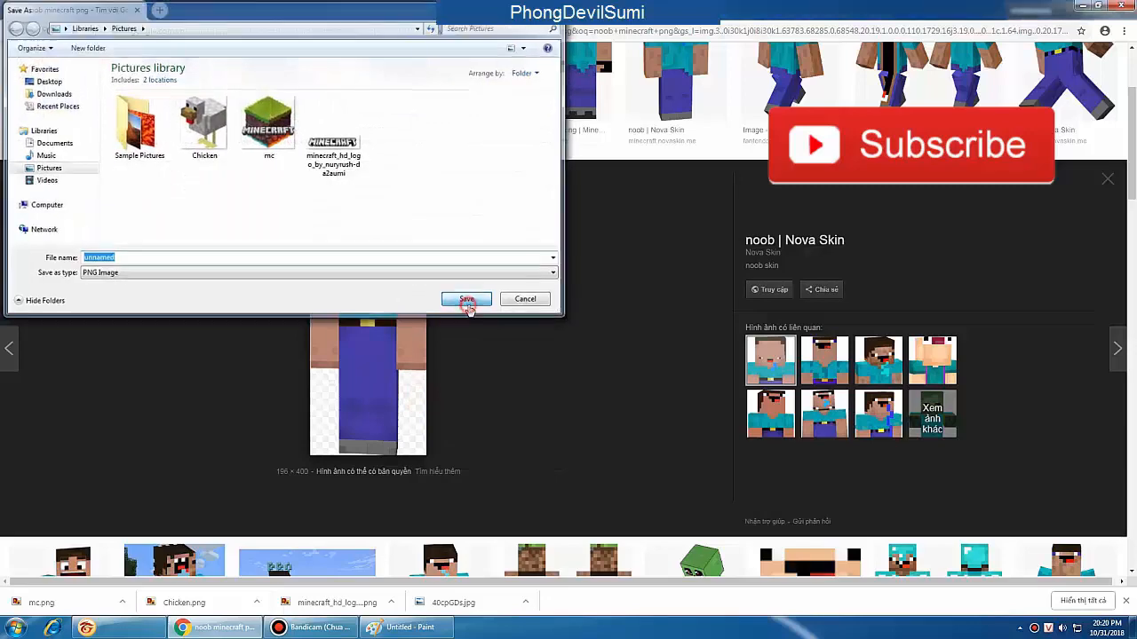
- Switch to Paint and paste the Chicken picture from the Pictures library onto the pickaxe background
{"action": "left_click", "coordinate": [410, 628]}
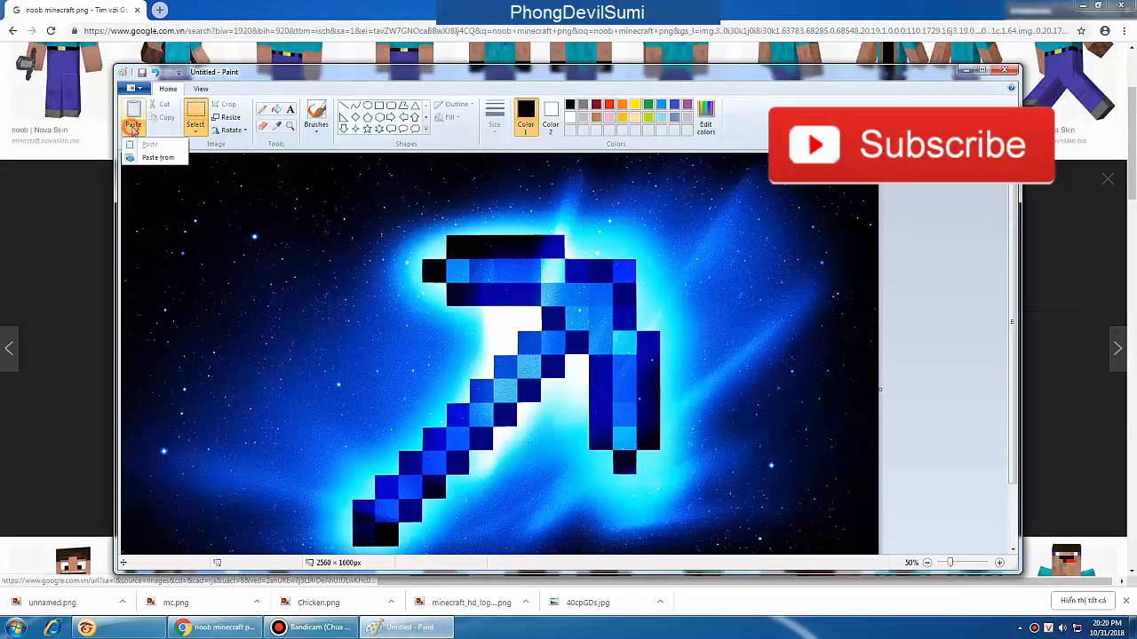
{"action": "left_click", "coordinate": [196, 129]}
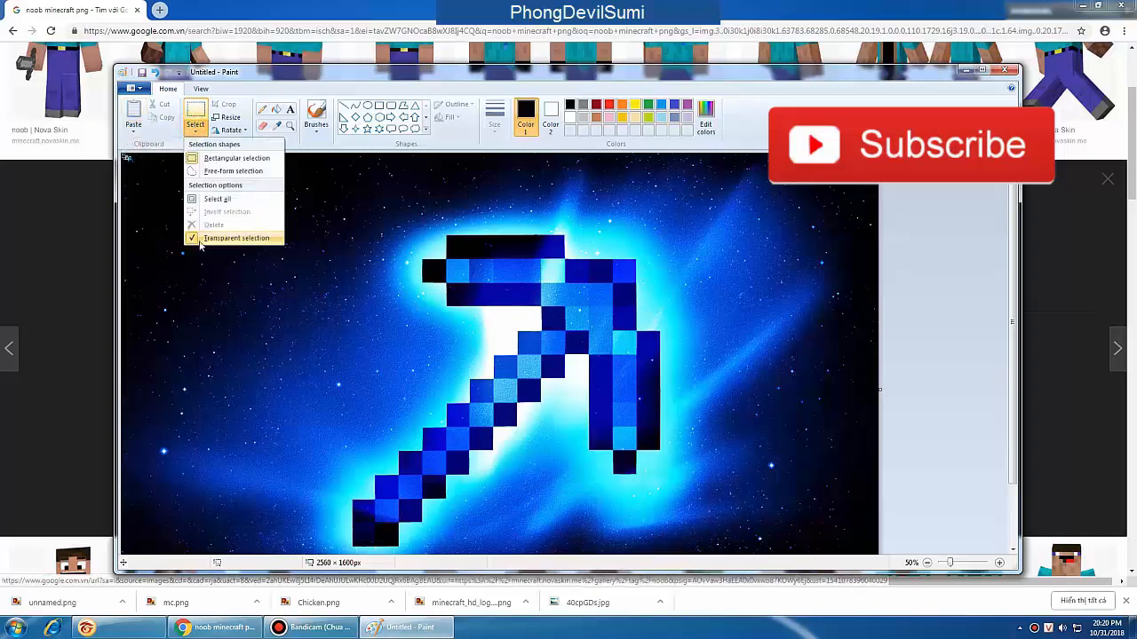
{"action": "left_click", "coordinate": [133, 131]}
{"action": "left_click", "coordinate": [149, 161]}
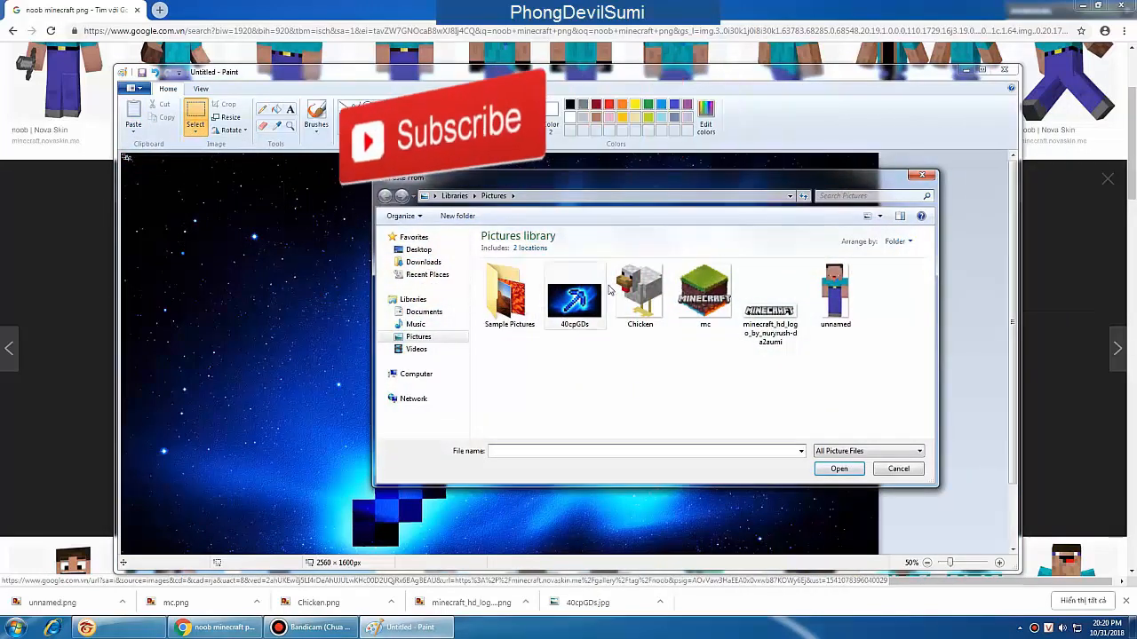
{"action": "left_click", "coordinate": [640, 293]}
{"action": "left_click", "coordinate": [838, 469]}
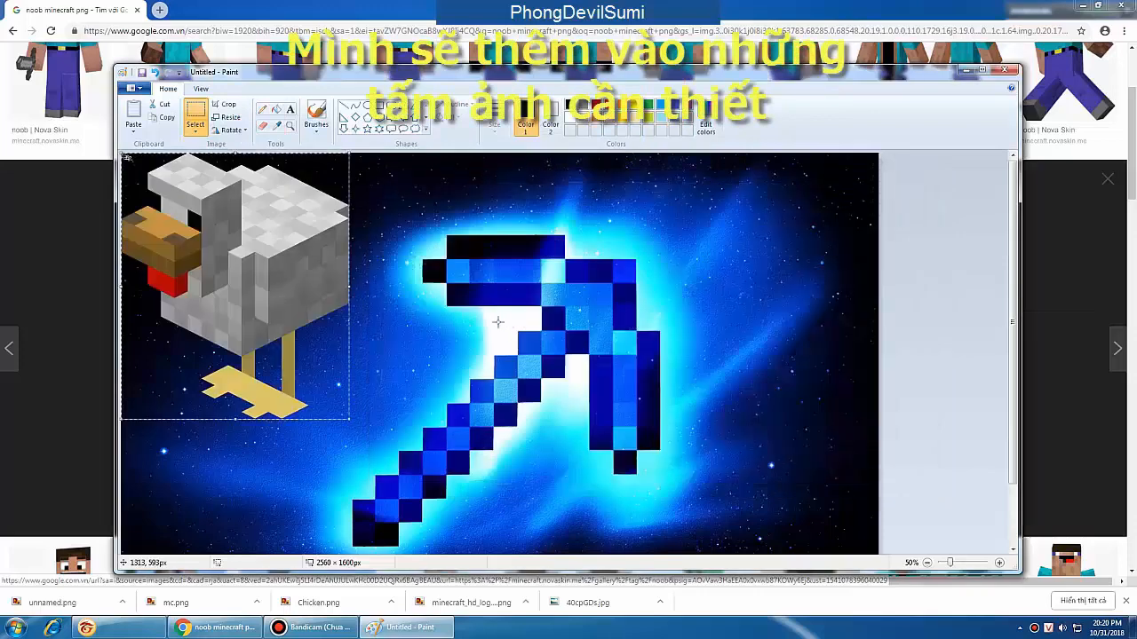
- Resize the pasted chicken to about 652 × 640 px and place it in the lower-right corner of the pickaxe background
{"action": "left_click_drag", "start_coordinate": [241, 266], "coordinate": [471, 362]}
{"action": "scroll", "coordinate": [679, 378], "scroll_direction": "down", "scroll_amount": 1}
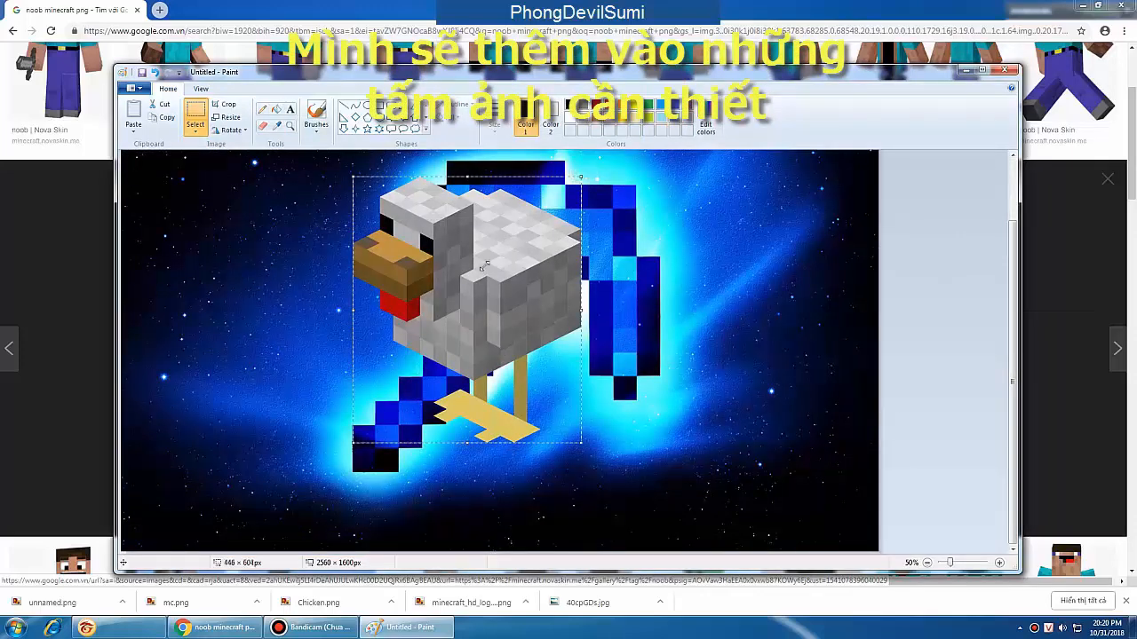
{"action": "left_click_drag", "start_coordinate": [581, 177], "coordinate": [484, 263]}
{"action": "left_click_drag", "start_coordinate": [415, 347], "coordinate": [718, 422]}
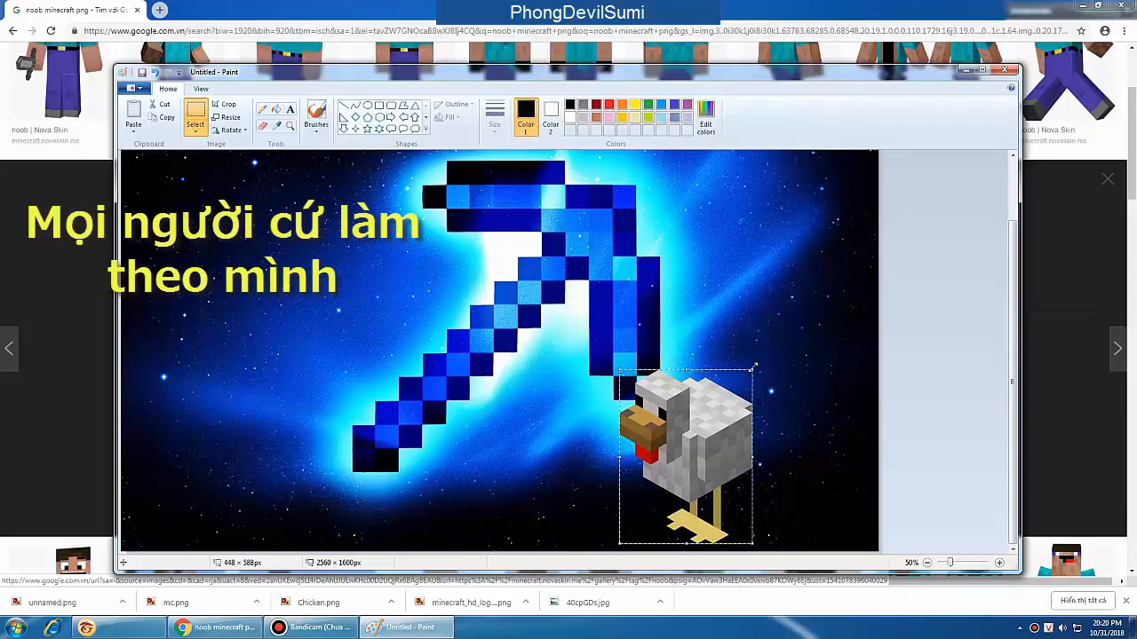
{"action": "left_click_drag", "start_coordinate": [820, 353], "coordinate": [826, 348]}
{"action": "left_click_drag", "start_coordinate": [725, 393], "coordinate": [769, 391]}
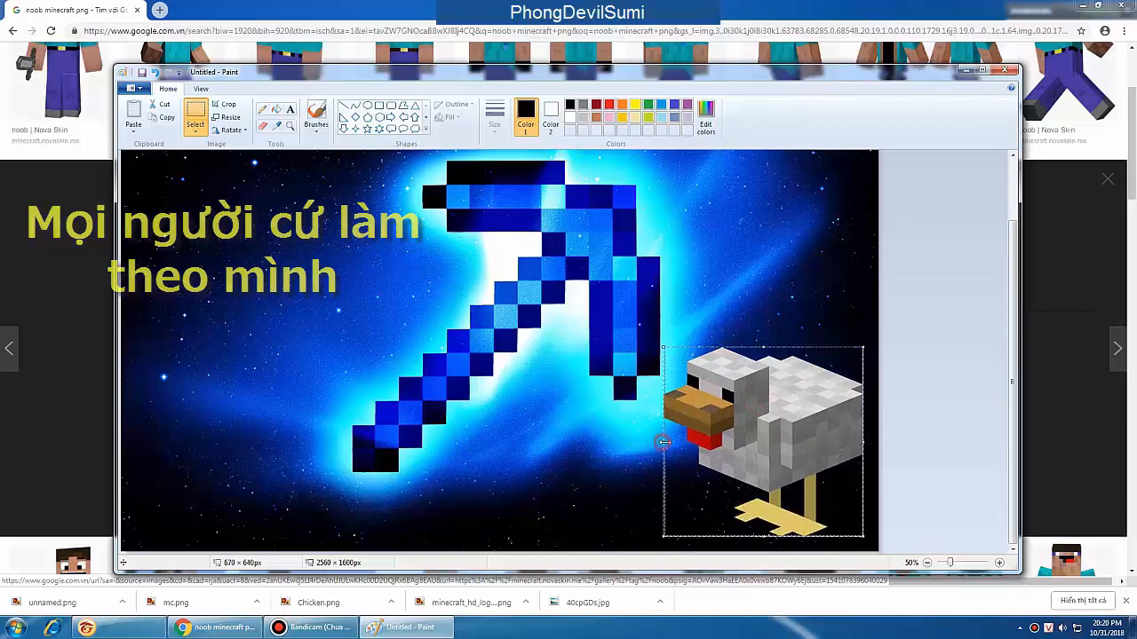
{"action": "left_click_drag", "start_coordinate": [662, 443], "coordinate": [669, 451]}
{"action": "left_click_drag", "start_coordinate": [767, 439], "coordinate": [763, 441]}
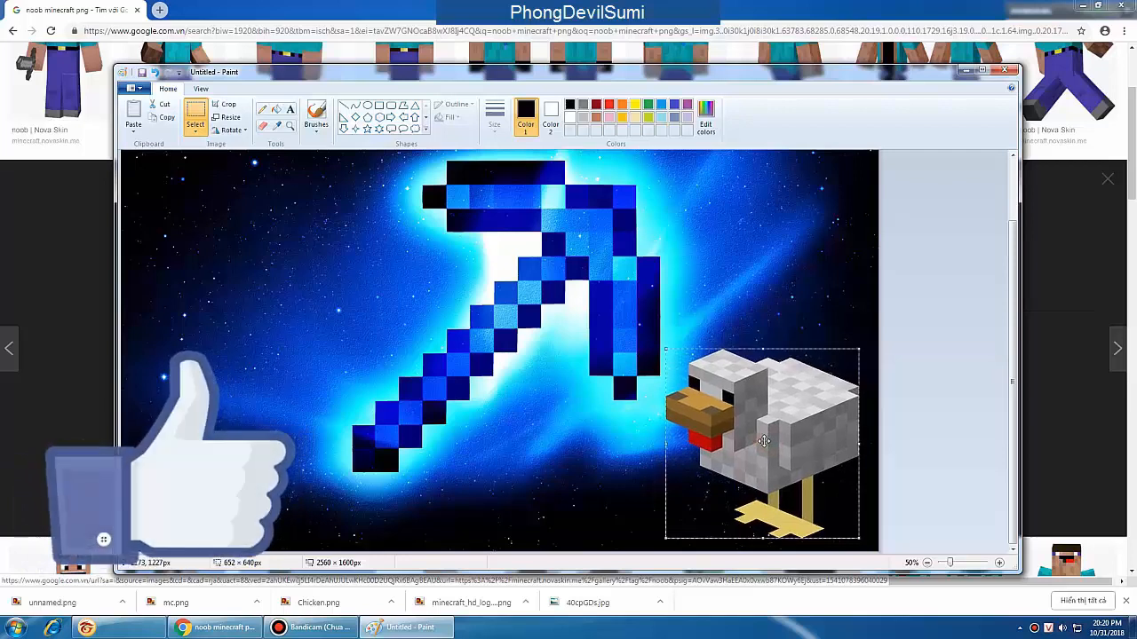
{"action": "left_click_drag", "start_coordinate": [720, 372], "coordinate": [762, 424]}
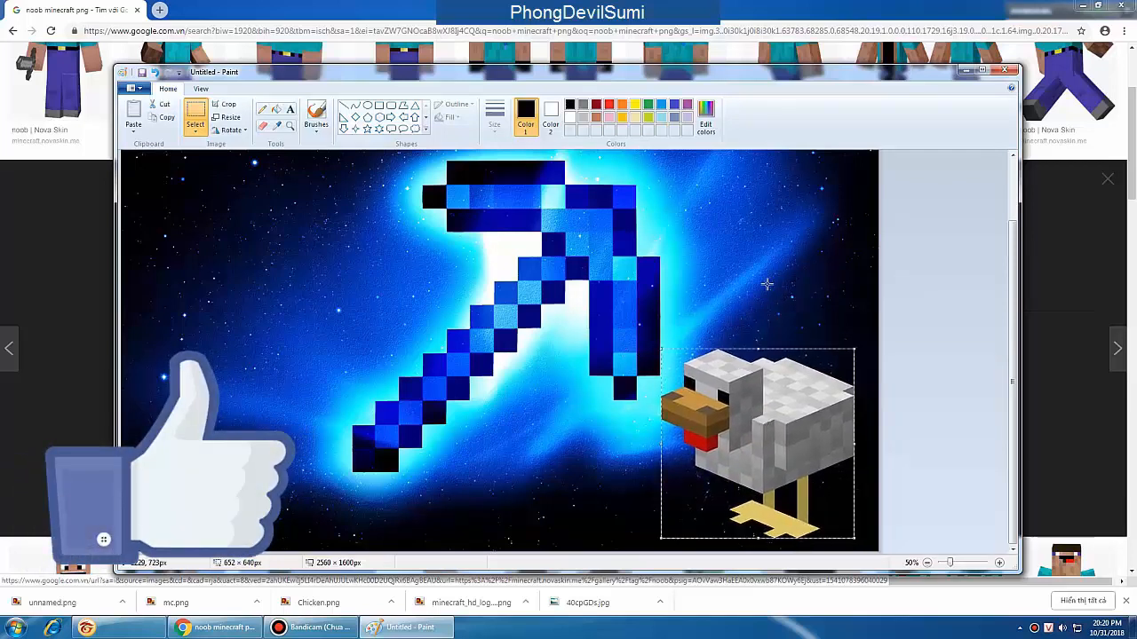
{"action": "left_click", "coordinate": [481, 288]}
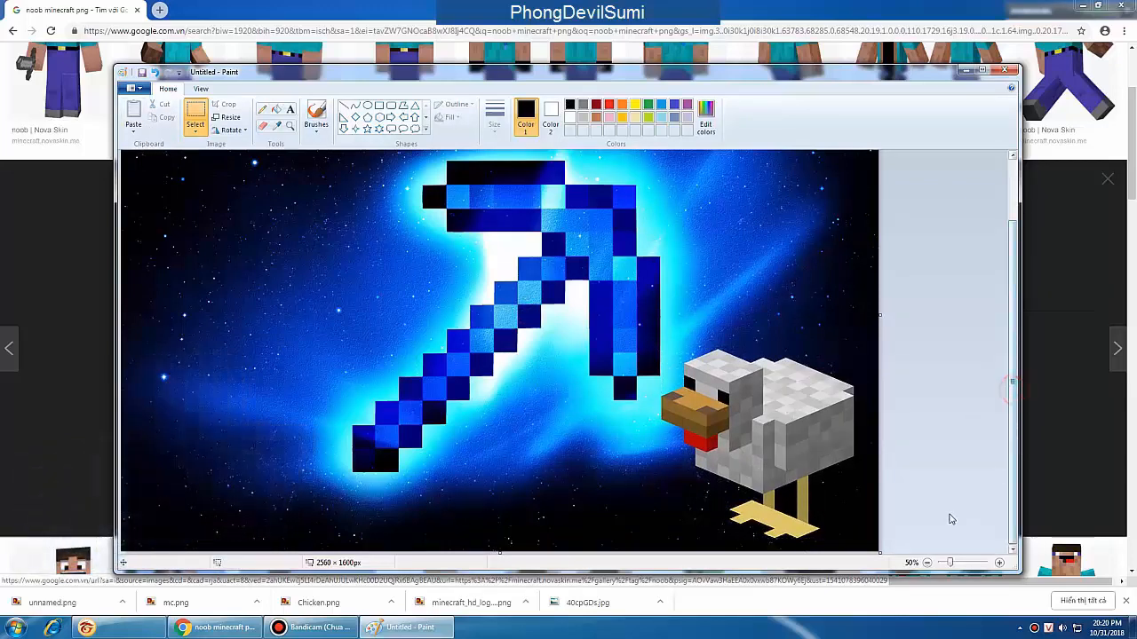
{"action": "left_click", "coordinate": [924, 562]}
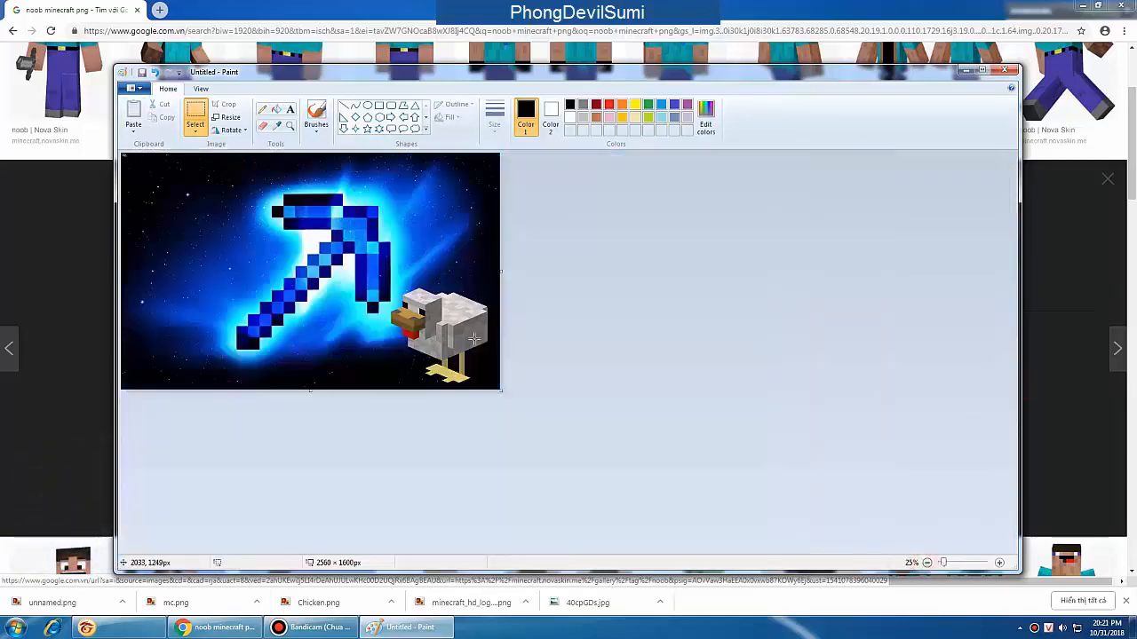
{"action": "left_click", "coordinate": [999, 563]}
{"action": "mouse_move", "coordinate": [1011, 339]}
{"action": "left_mouse_down"}
{"action": "mouse_move", "coordinate": [1012, 425]}
{"action": "mouse_move", "coordinate": [1011, 336]}
{"action": "left_mouse_up"}
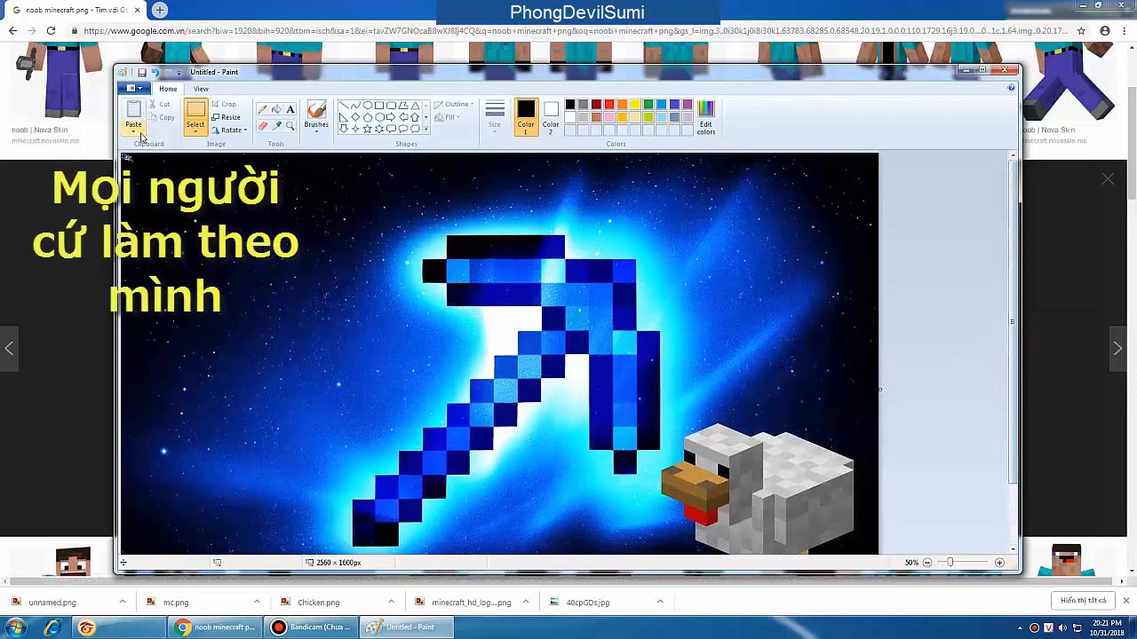
{"action": "left_click", "coordinate": [134, 131]}
{"action": "left_click", "coordinate": [136, 160]}
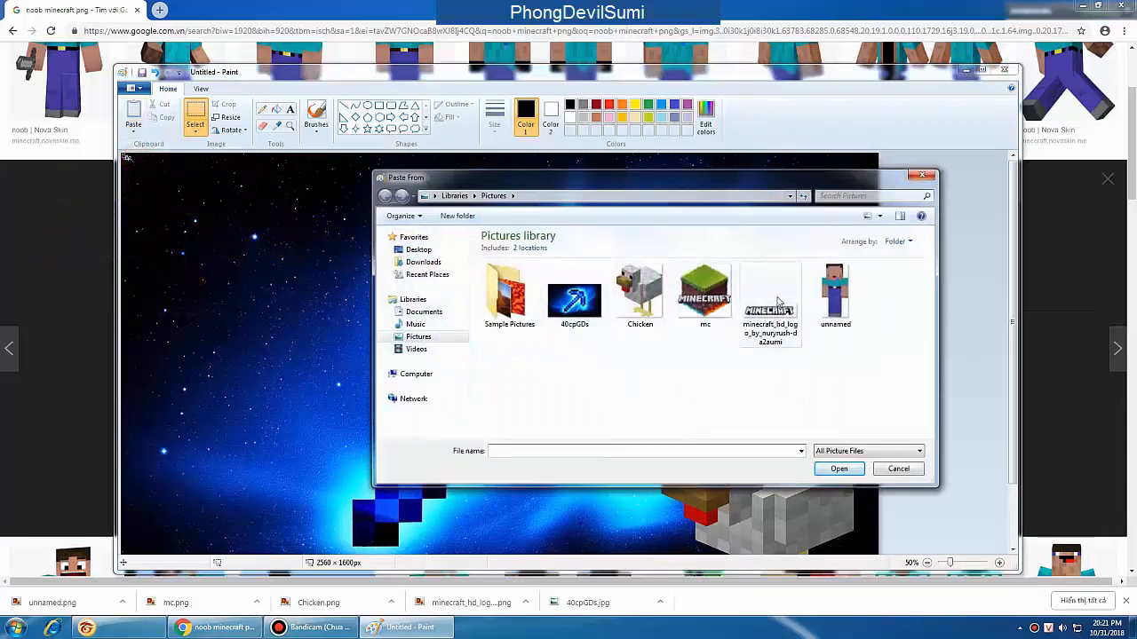
{"action": "left_click", "coordinate": [922, 175]}
- Maximize the Paint window and paste the Minecraft HD logo file from the Pictures library into the picture
{"action": "left_click", "coordinate": [982, 69]}
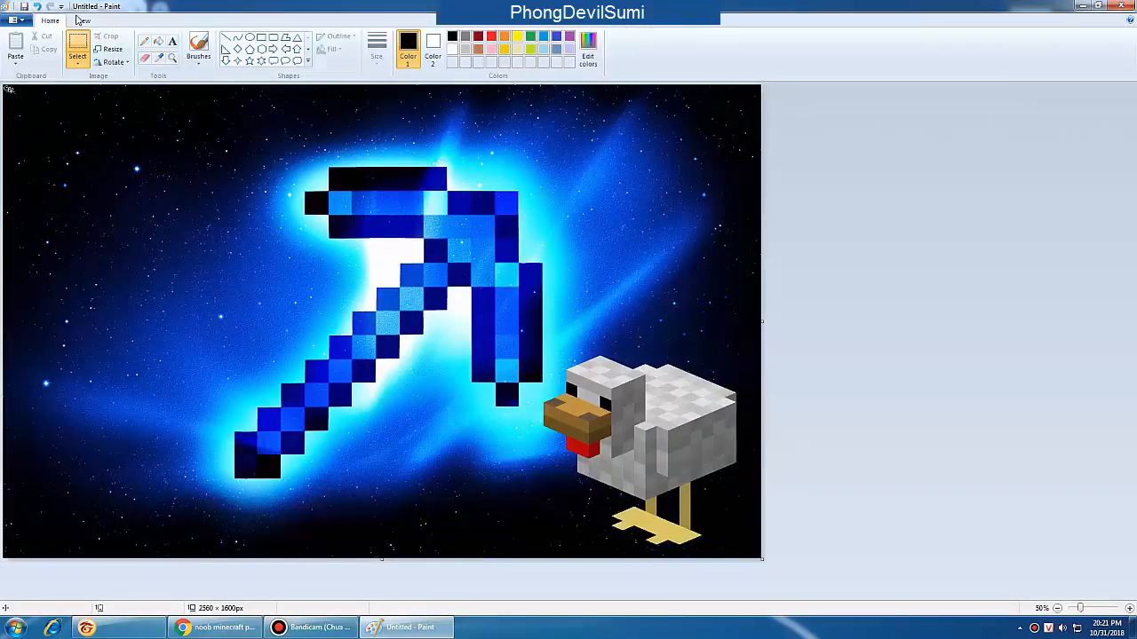
{"action": "left_click", "coordinate": [15, 57]}
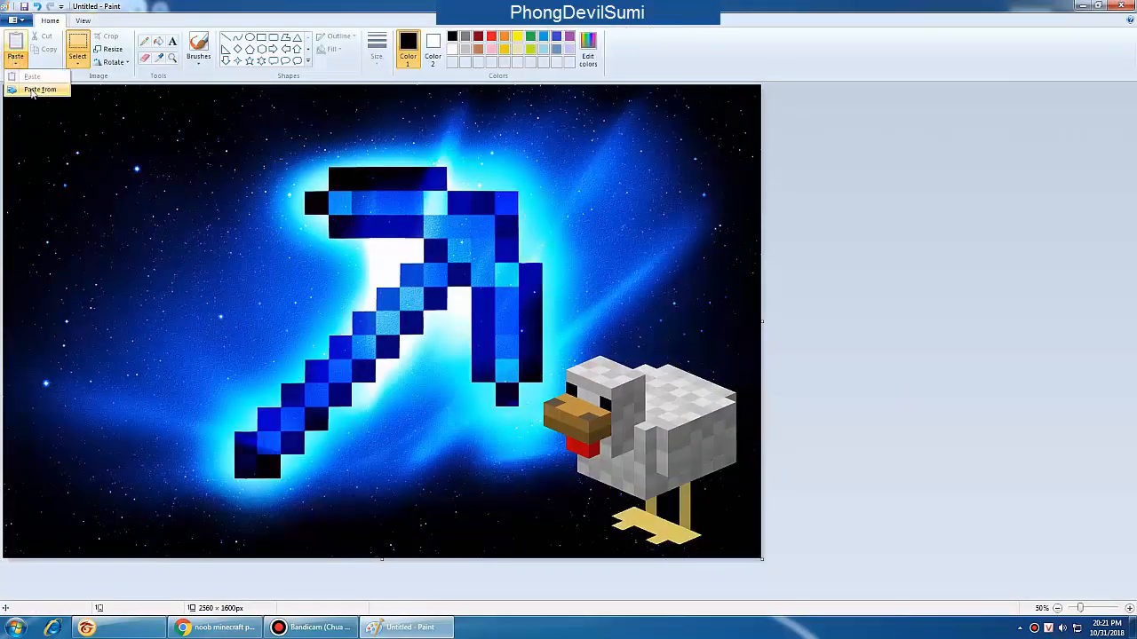
{"action": "left_click", "coordinate": [29, 91]}
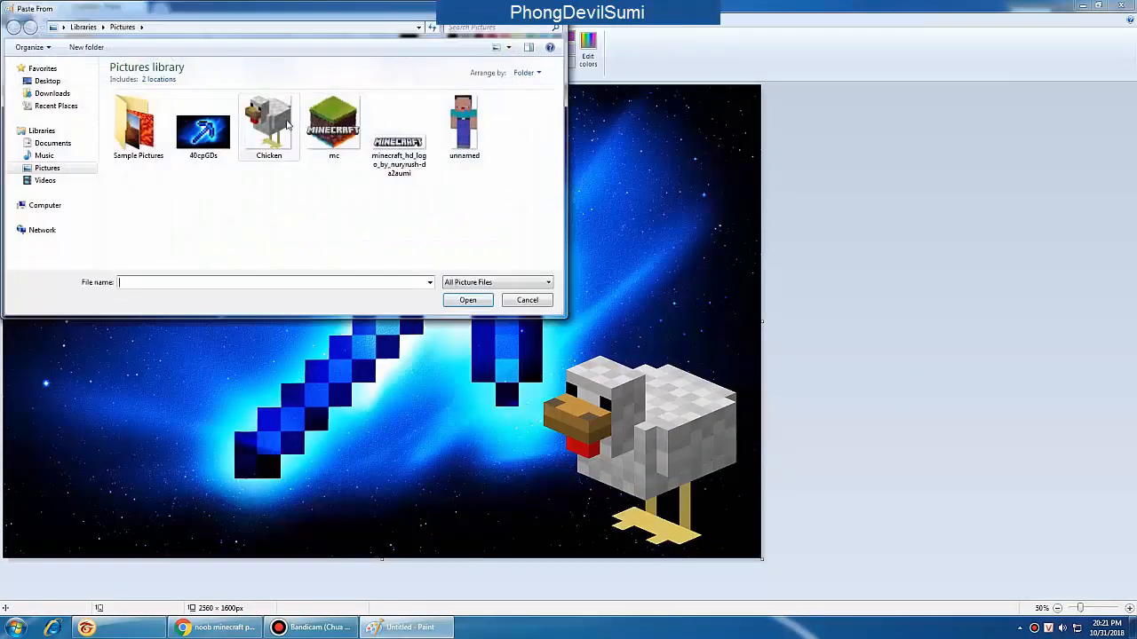
{"action": "left_click", "coordinate": [399, 133]}
{"action": "left_click", "coordinate": [462, 300]}
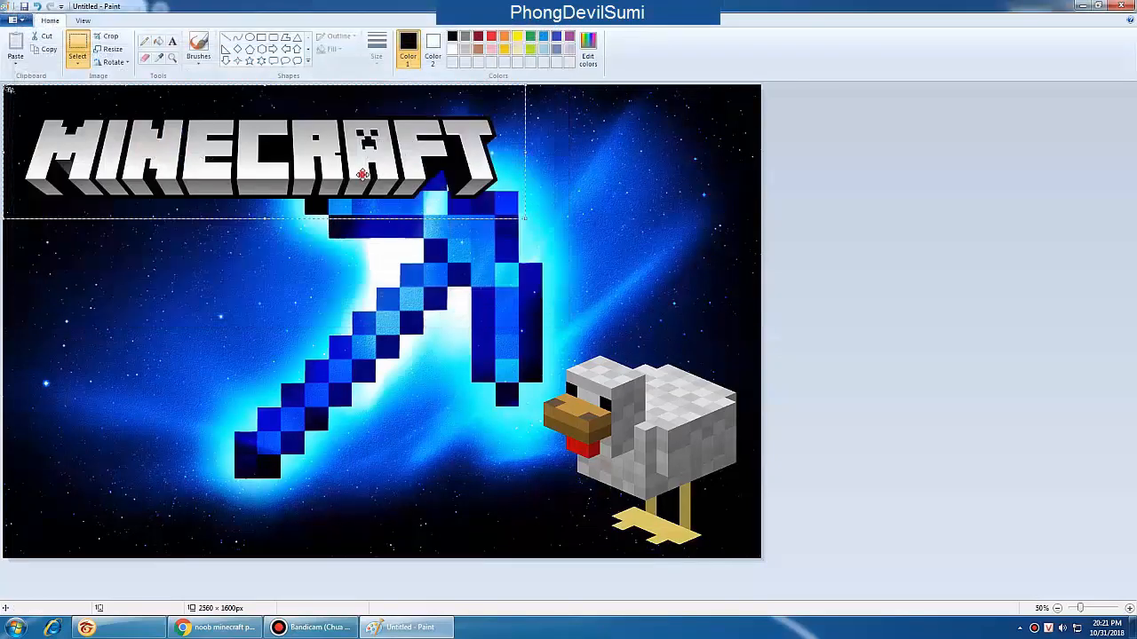
- Move the Minecraft logo to the lower-left corner of the picture and enlarge it to about 1966 × 532 px
{"action": "left_click_drag", "start_coordinate": [363, 174], "coordinate": [331, 501]}
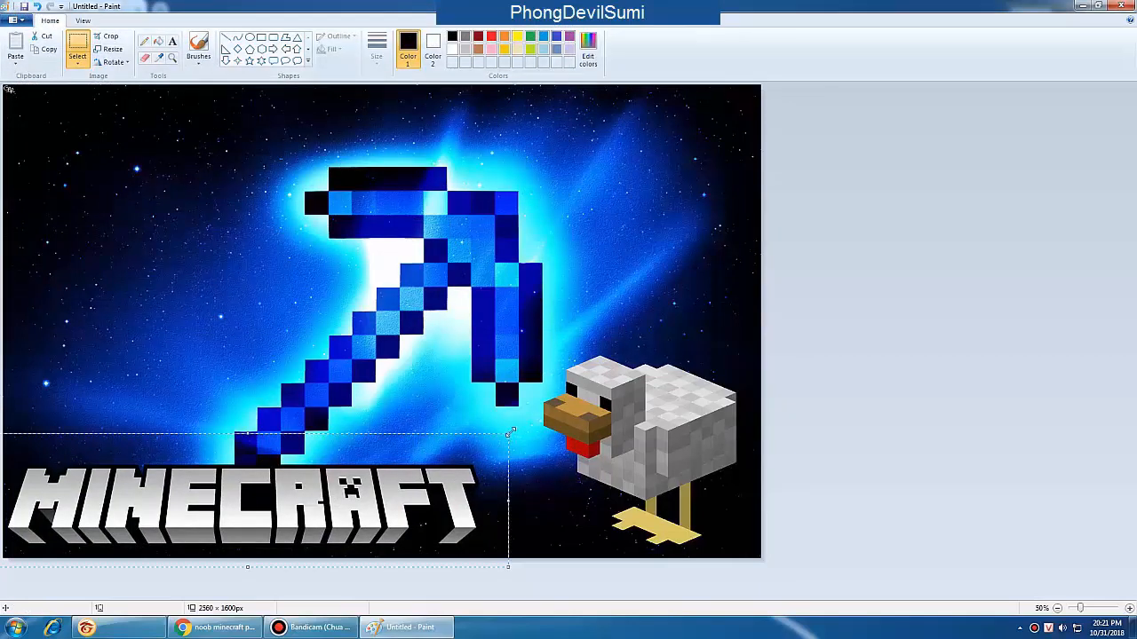
{"action": "left_click_drag", "start_coordinate": [511, 432], "coordinate": [575, 408]}
{"action": "left_click_drag", "start_coordinate": [475, 456], "coordinate": [464, 463]}
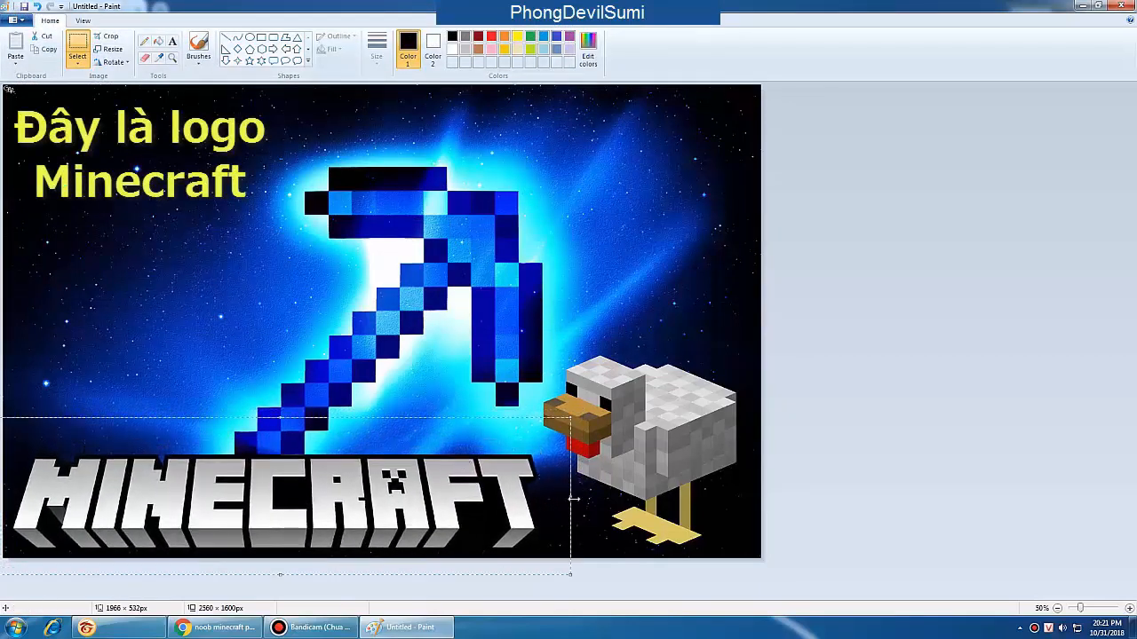
{"action": "left_click_drag", "start_coordinate": [573, 499], "coordinate": [501, 491]}
{"action": "left_click", "coordinate": [475, 289]}
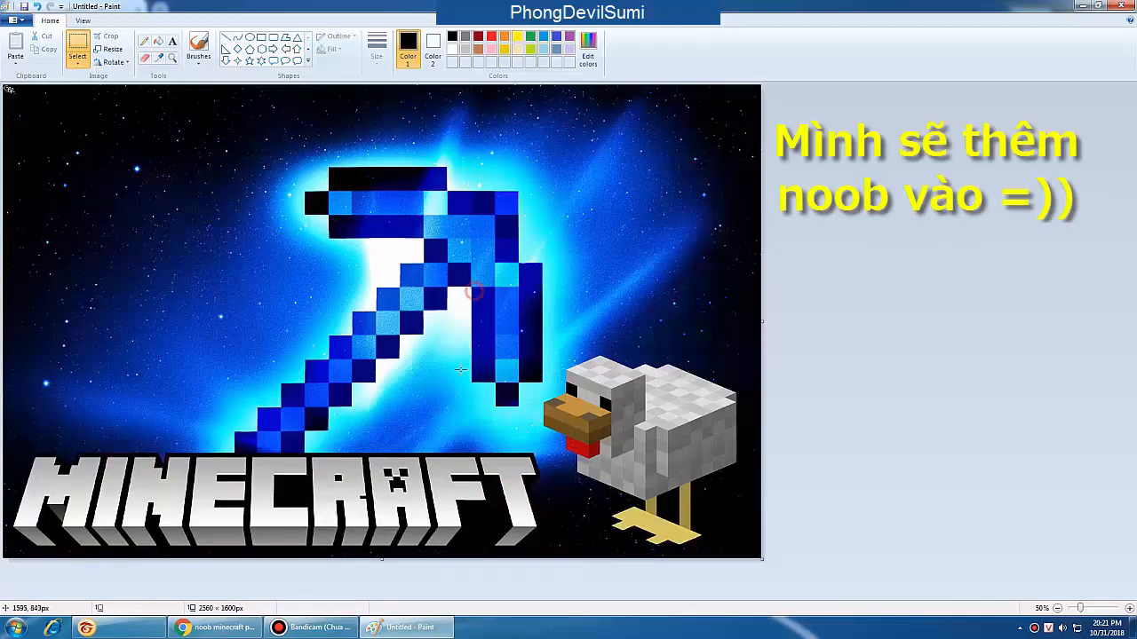
- Paste the noob character file "unnamed" from the Pictures library into the picture
{"action": "left_click", "coordinate": [22, 65]}
{"action": "left_click", "coordinate": [36, 88]}
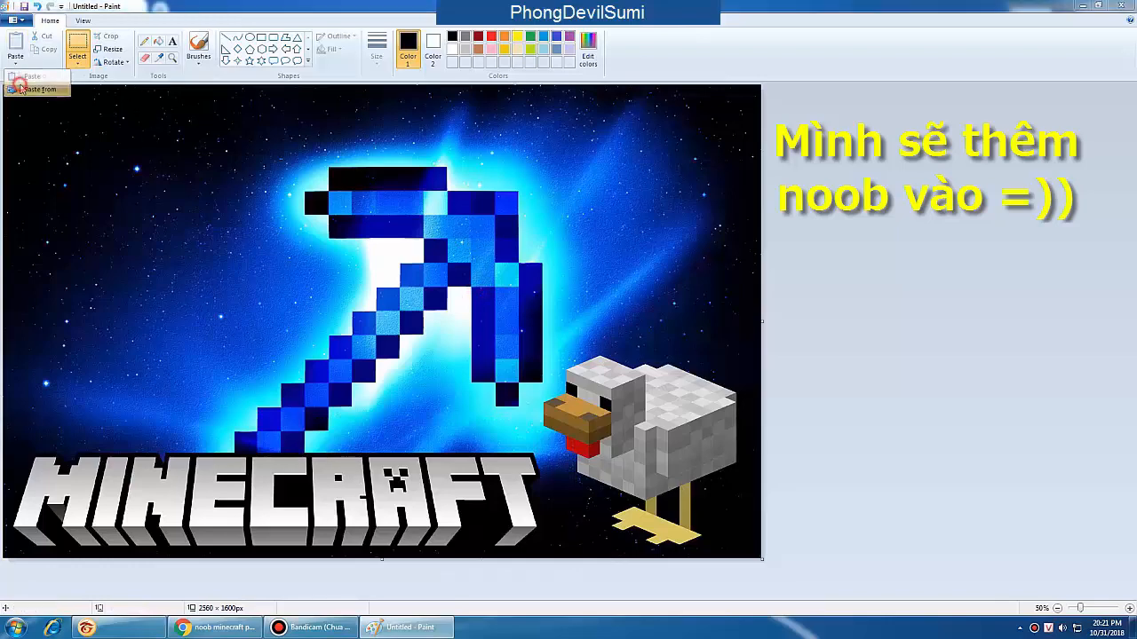
{"action": "left_click", "coordinate": [463, 124]}
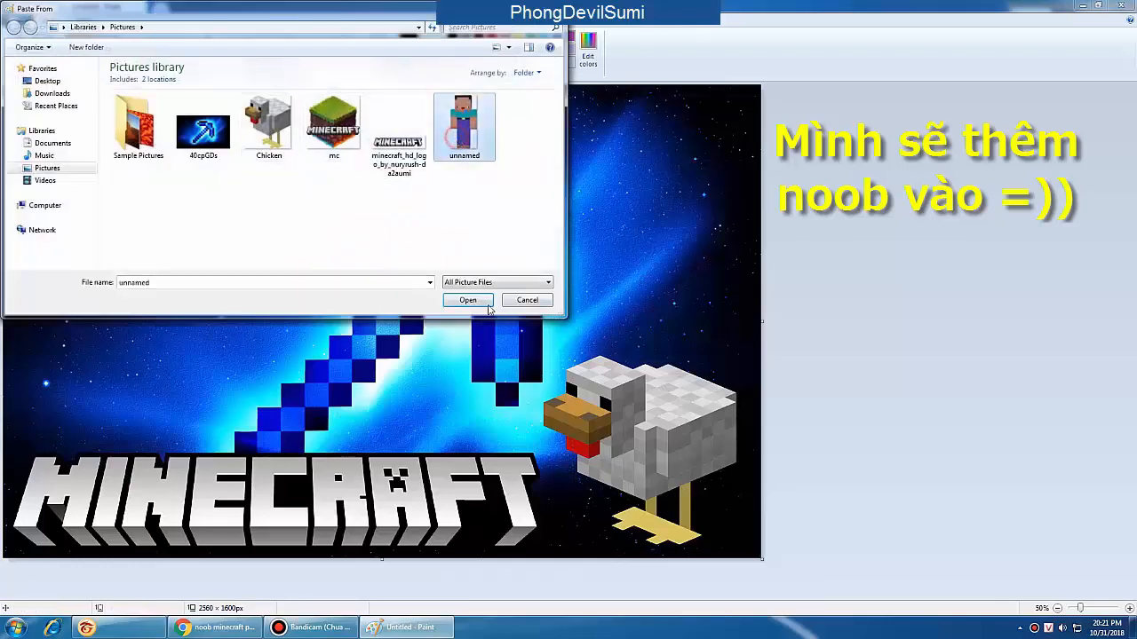
{"action": "left_click", "coordinate": [468, 300]}
- Enlarge the pasted noob to about 418 × 806 px and place it at the picture's left side above the Minecraft logo
{"action": "left_click_drag", "start_coordinate": [39, 167], "coordinate": [61, 205]}
{"action": "left_click_drag", "start_coordinate": [88, 260], "coordinate": [177, 382]}
{"action": "left_click_drag", "start_coordinate": [151, 290], "coordinate": [126, 296]}
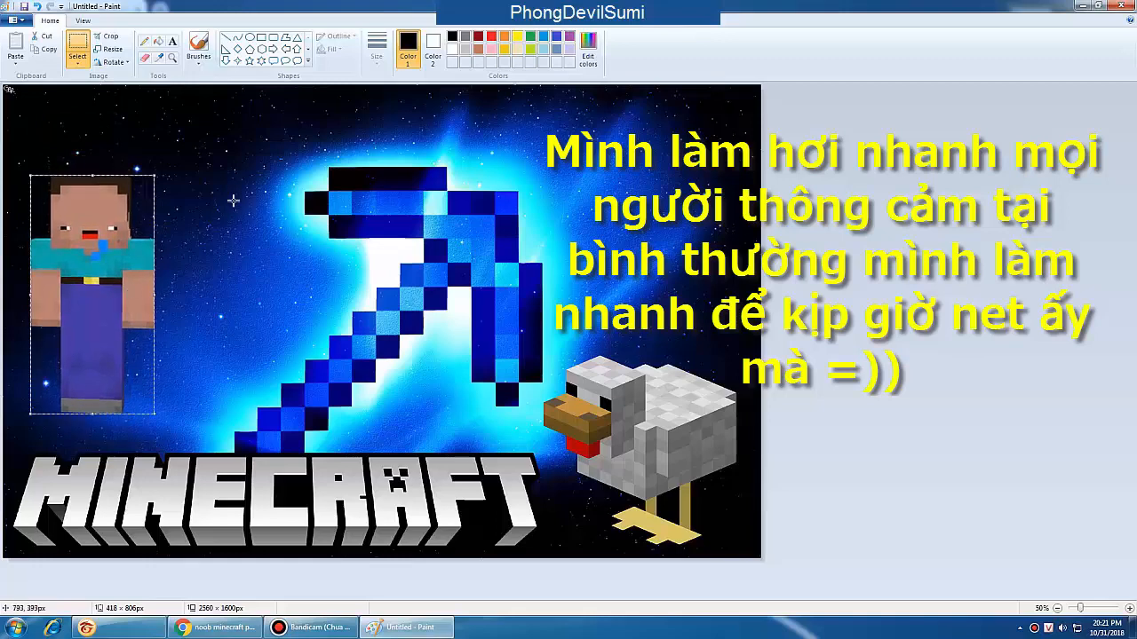
{"action": "left_click", "coordinate": [224, 255]}
- Paste the grass block file "mc" from the Pictures library into the picture
{"action": "left_click", "coordinate": [15, 58]}
{"action": "left_click", "coordinate": [35, 90]}
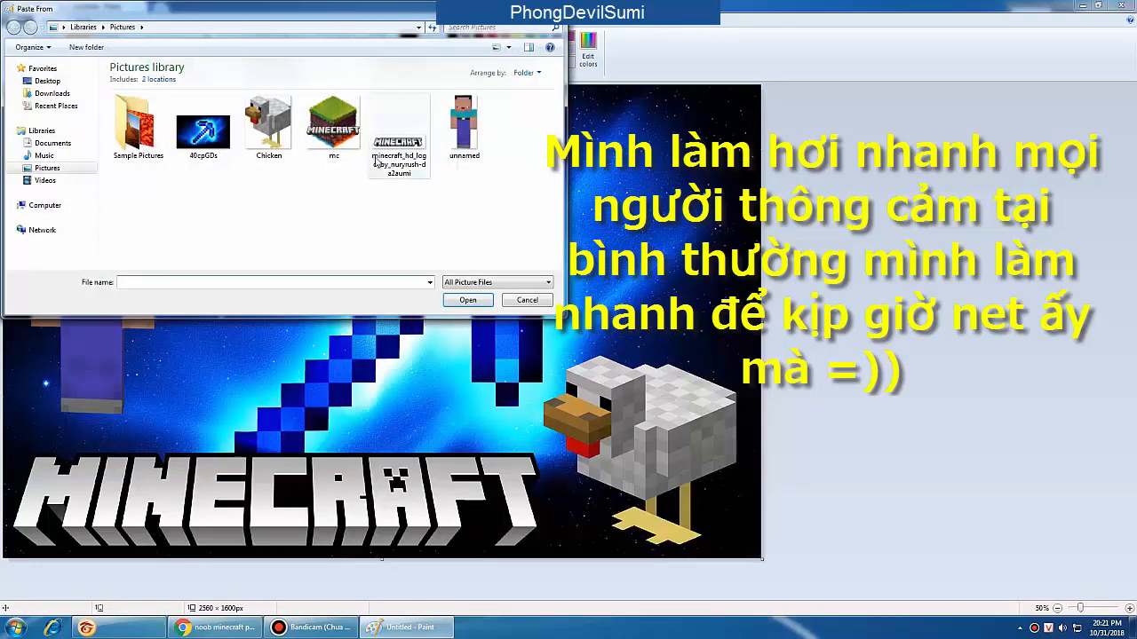
{"action": "left_click", "coordinate": [333, 124]}
{"action": "left_click", "coordinate": [467, 299]}
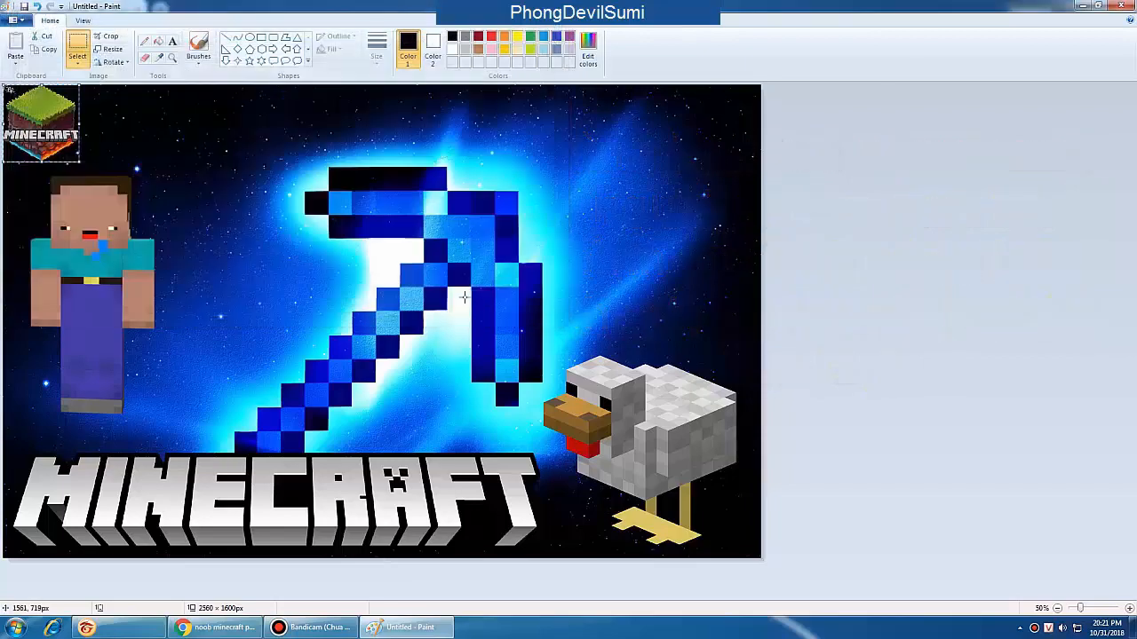
- Move the grass block to the picture's upper-right corner above the chicken and enlarge it
{"action": "left_click_drag", "start_coordinate": [61, 120], "coordinate": [630, 176]}
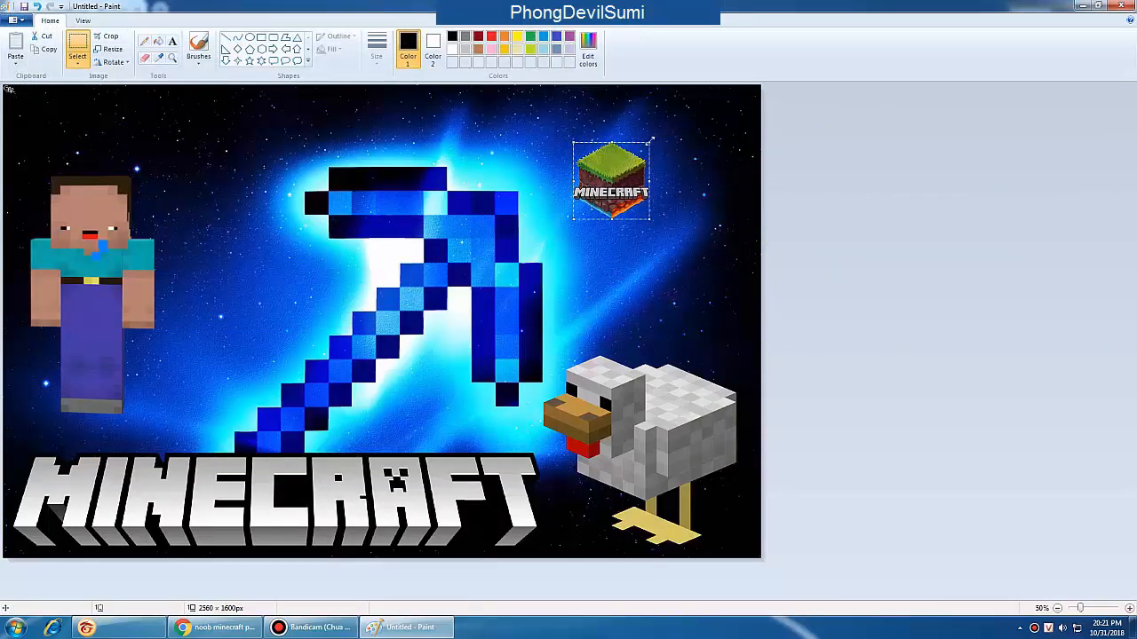
{"action": "left_click_drag", "start_coordinate": [668, 131], "coordinate": [708, 90]}
{"action": "left_click_drag", "start_coordinate": [642, 165], "coordinate": [604, 168]}
{"action": "left_click", "coordinate": [492, 292]}
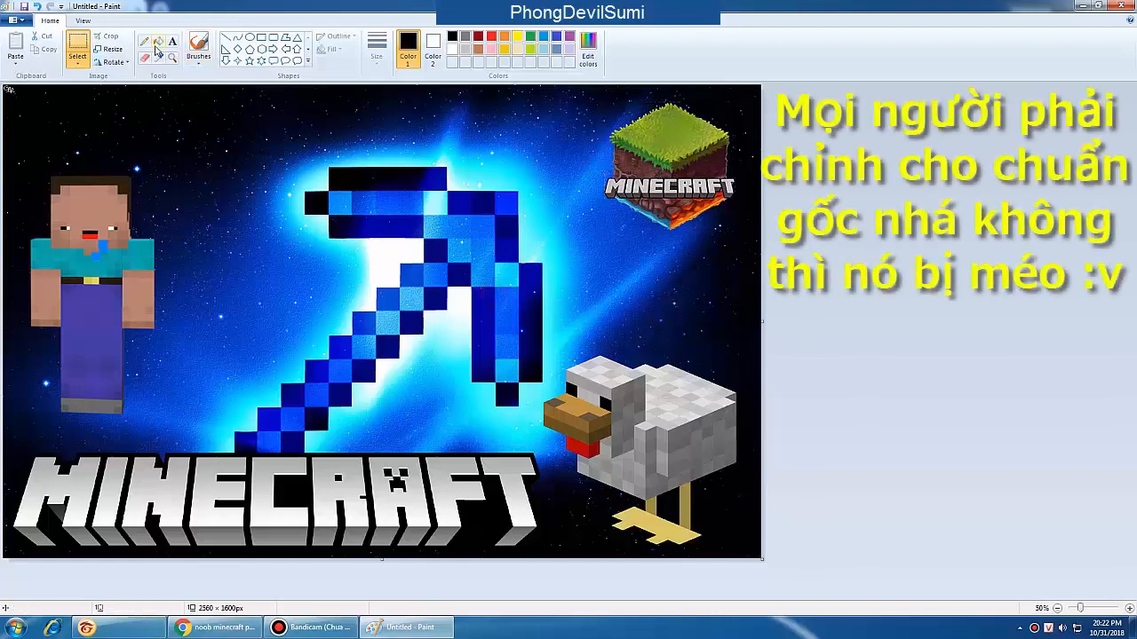
- Draw a text box about 1505 × 537 px between the noob and the grass block, with yellow text in Arial
{"action": "left_click", "coordinate": [171, 43]}
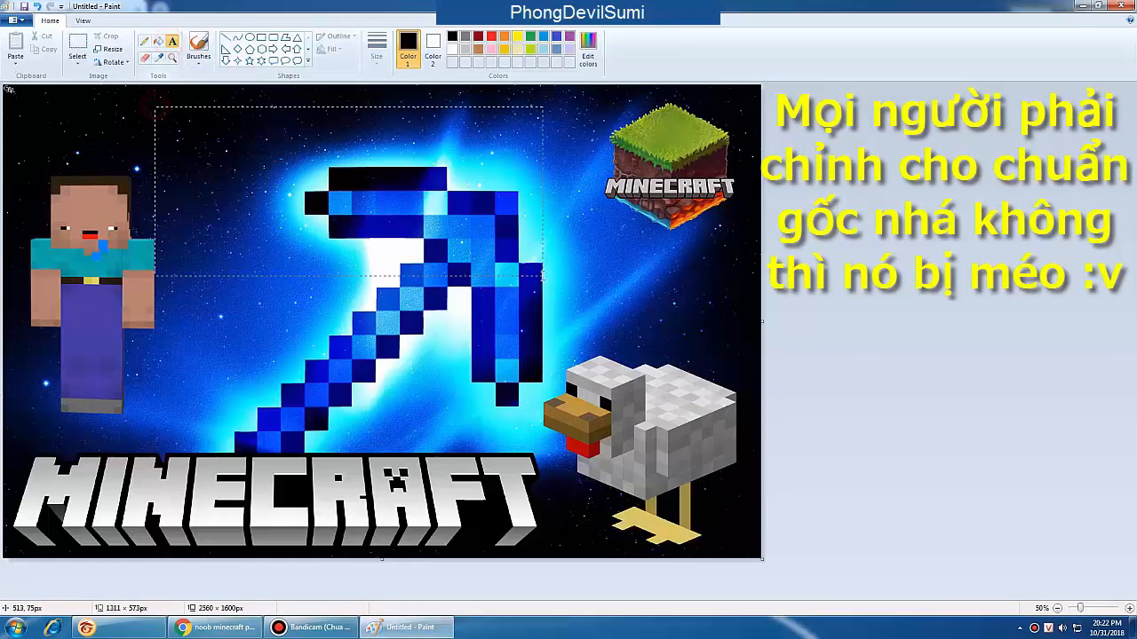
{"action": "left_click_drag", "start_coordinate": [600, 264], "coordinate": [602, 266]}
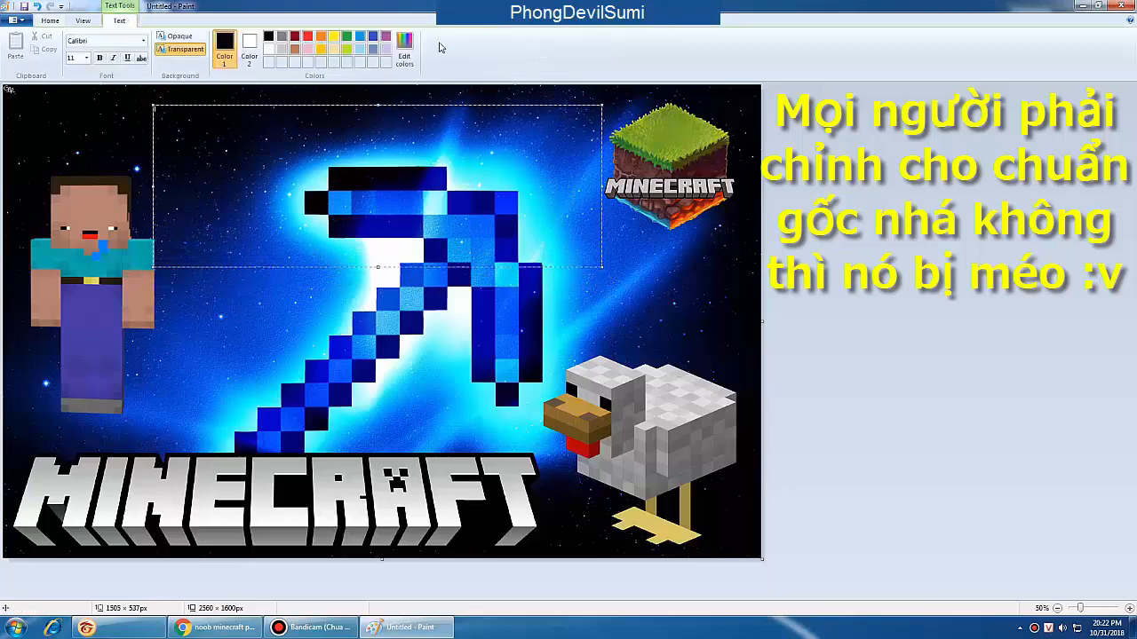
{"action": "left_click", "coordinate": [143, 40]}
{"action": "left_click", "coordinate": [107, 98]}
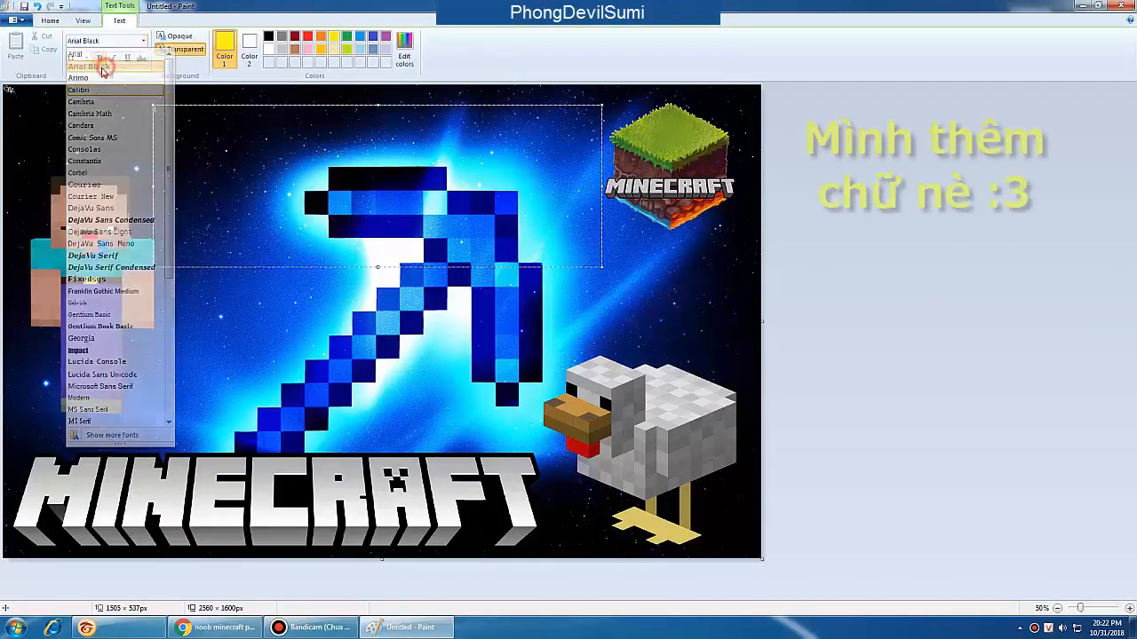
{"action": "left_click", "coordinate": [143, 41]}
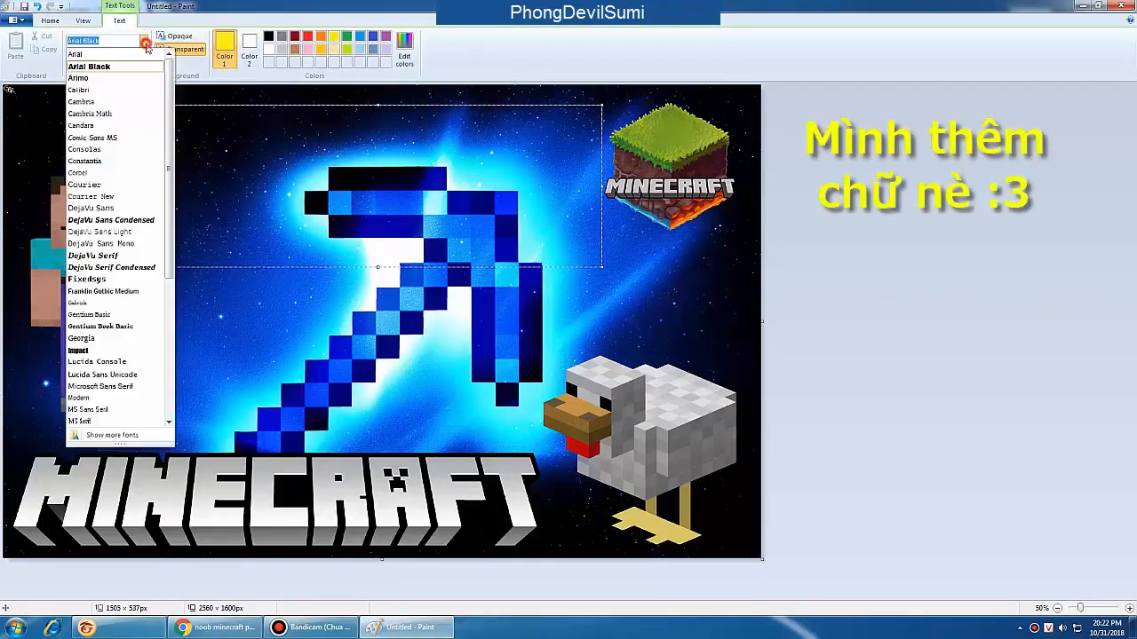
{"action": "left_click", "coordinate": [96, 55]}
- Set the font size of the text box to 100
{"action": "left_click", "coordinate": [86, 59]}
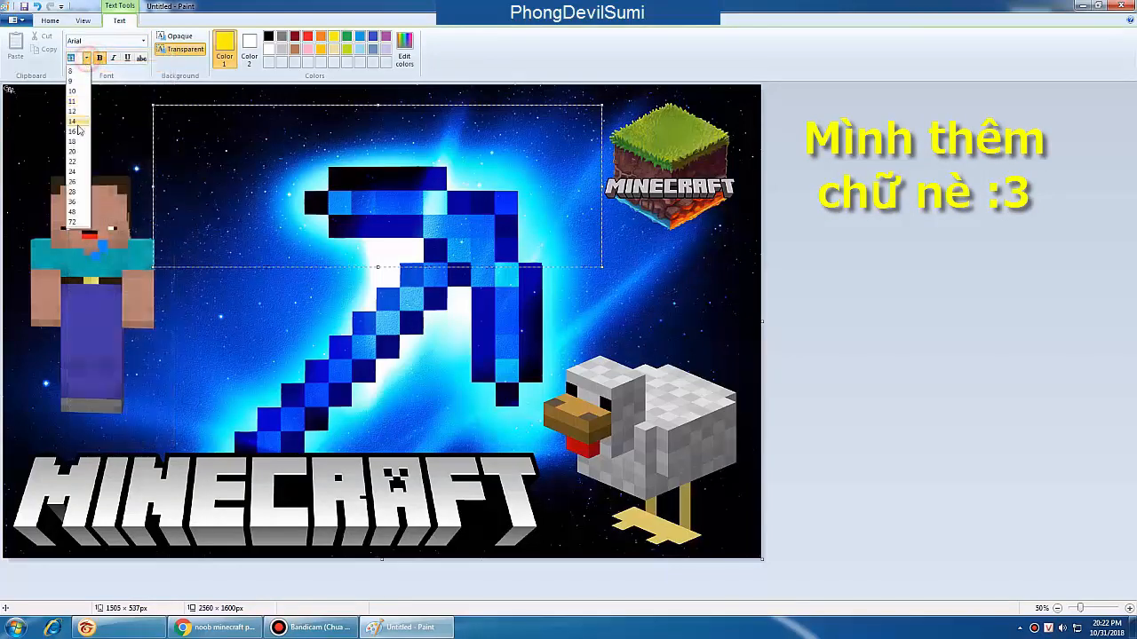
{"action": "left_click", "coordinate": [77, 213]}
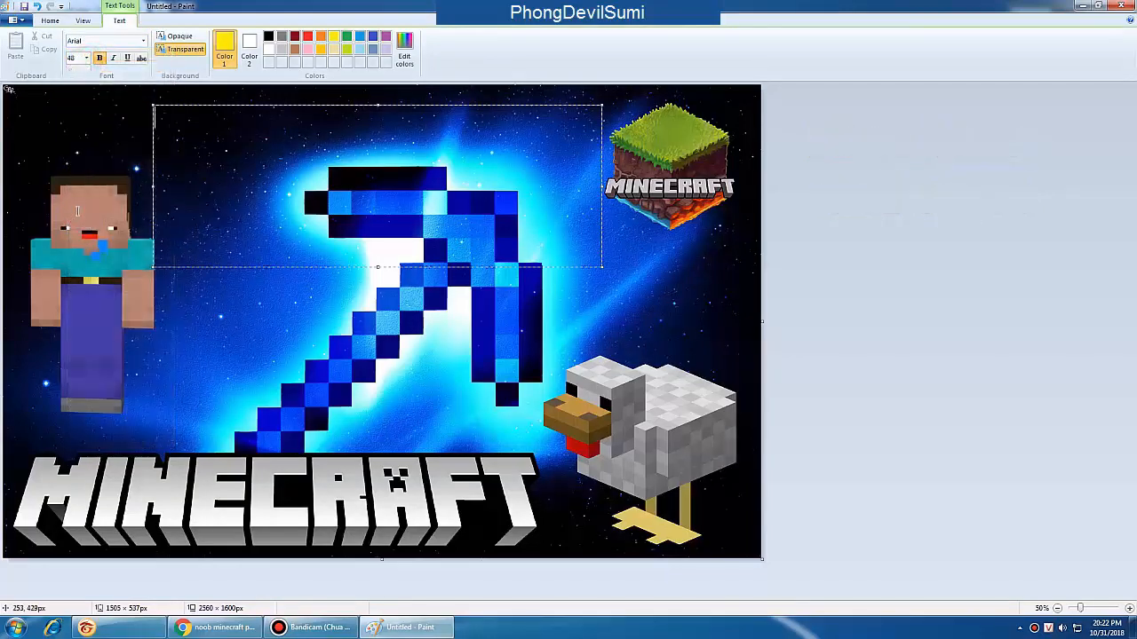
{"action": "type", "text": "C"}
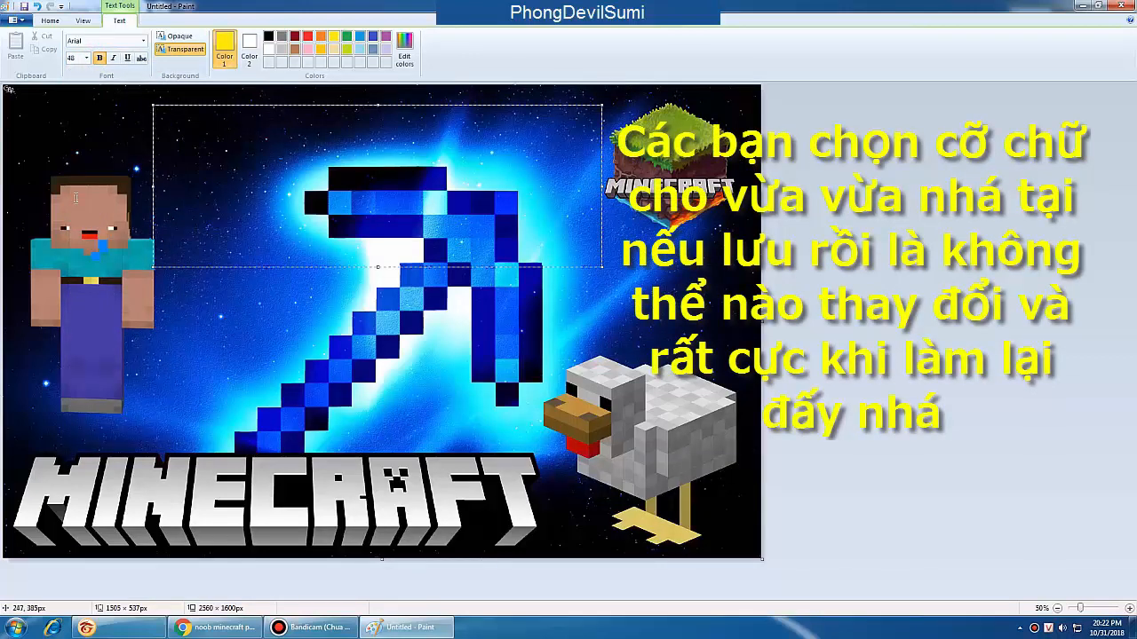
{"action": "left_click", "coordinate": [87, 58]}
{"action": "left_click", "coordinate": [78, 222]}
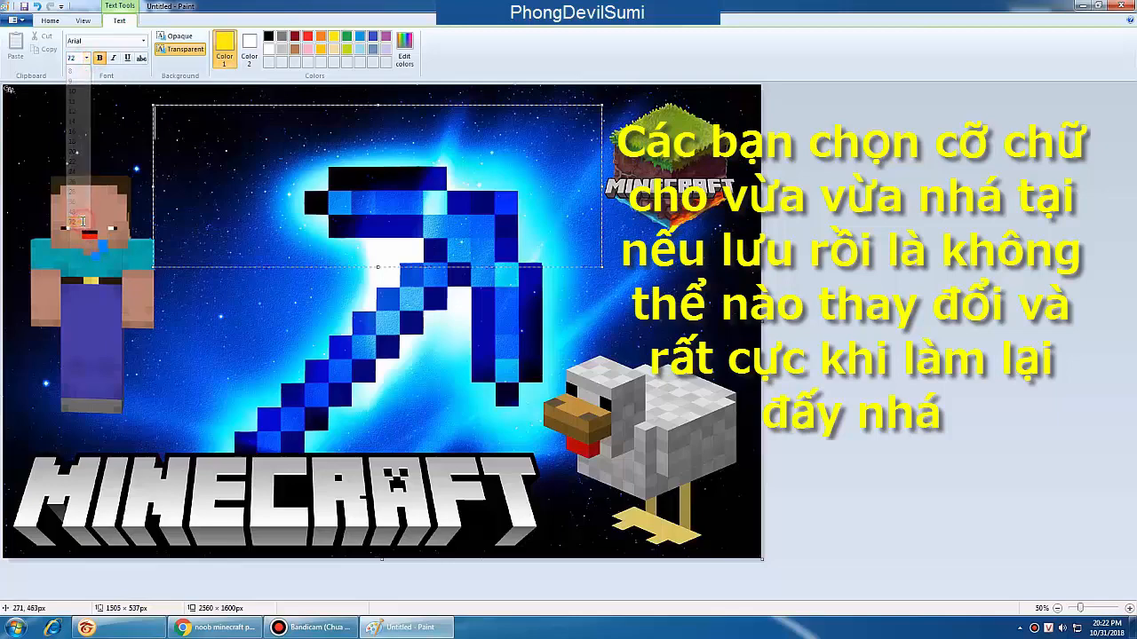
{"action": "left_click", "coordinate": [86, 58]}
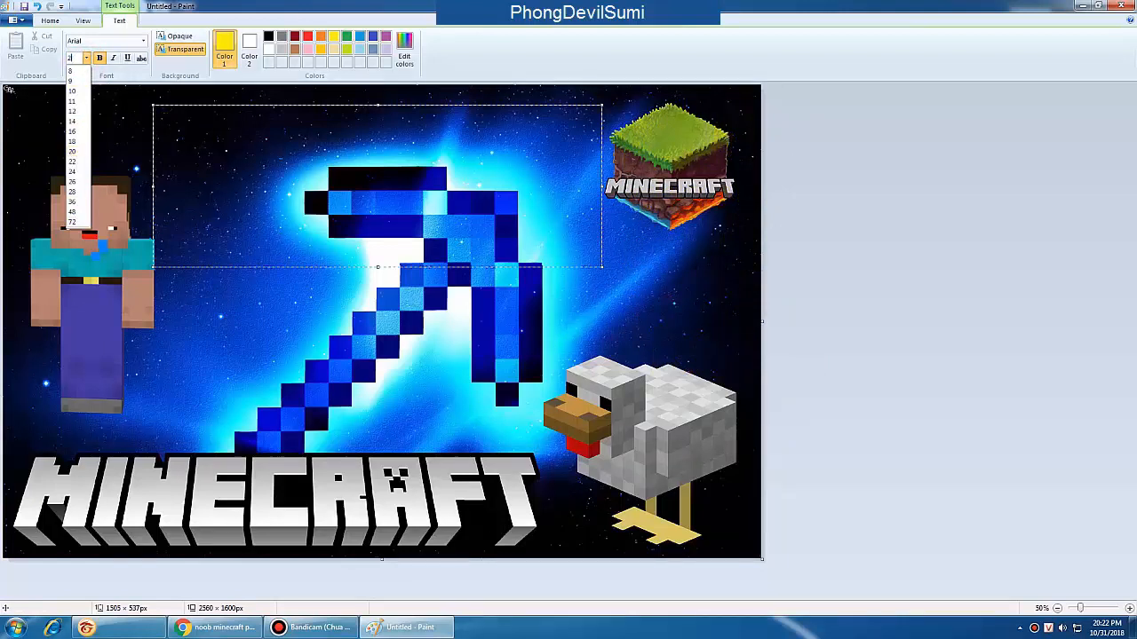
{"action": "key", "text": "Return"}
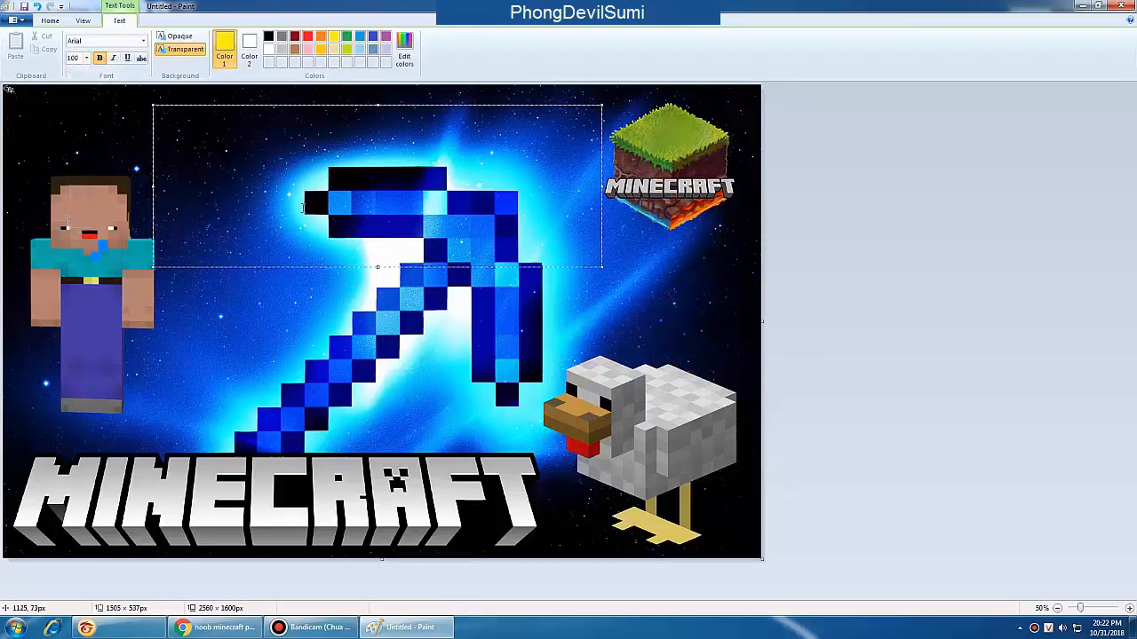
{"action": "type", "text": "C"}
{"action": "key", "text": "BackSpace"}
{"action": "type", "text": "C"}
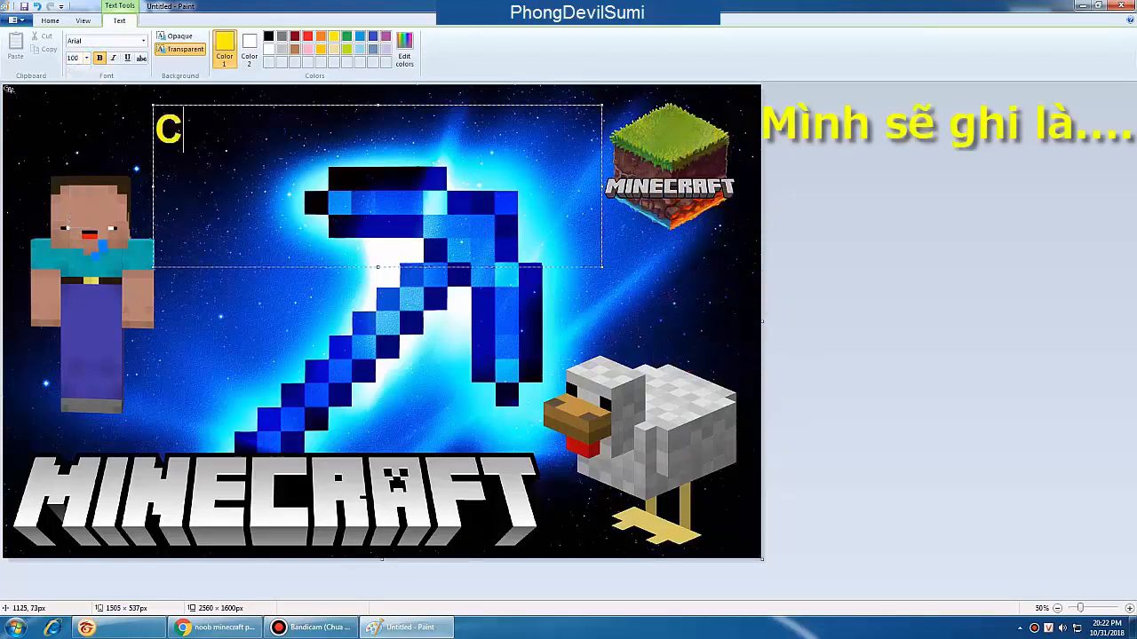
{"action": "type", "text": "2un"}
{"action": "type", "text": "ng N"}
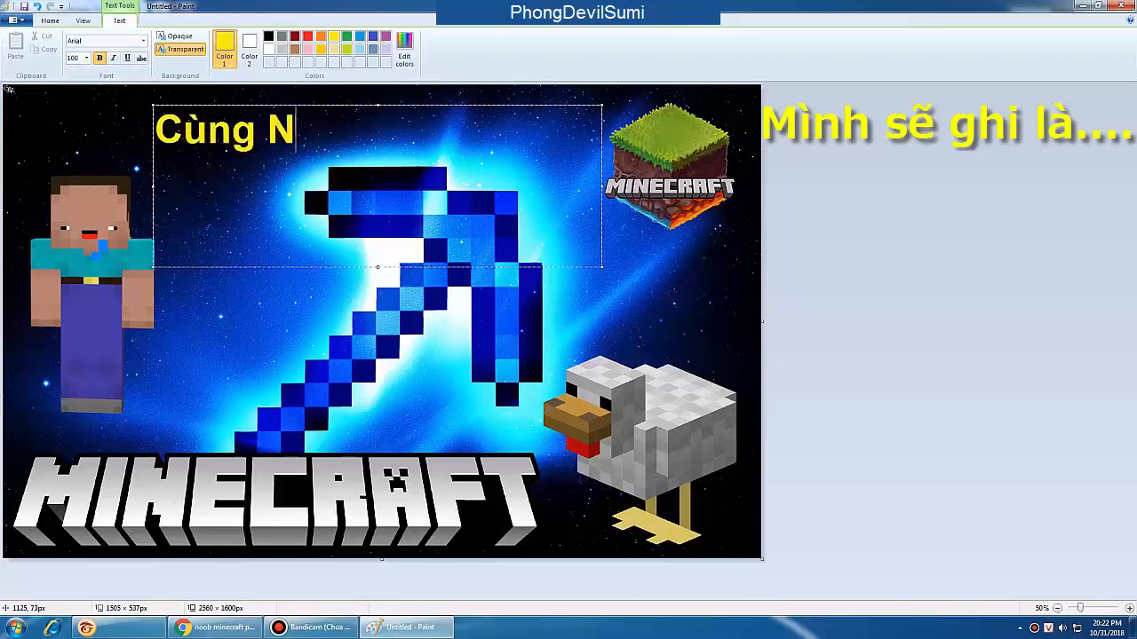
{"action": "key", "text": "BackSpace"}
{"action": "key", "text": "BackSpace"}
{"action": "key", "text": "BackSpace"}
{"action": "key", "text": "BackSpace"}
{"action": "key", "text": "BackSpace"}
{"action": "key", "text": "BackSpace"}
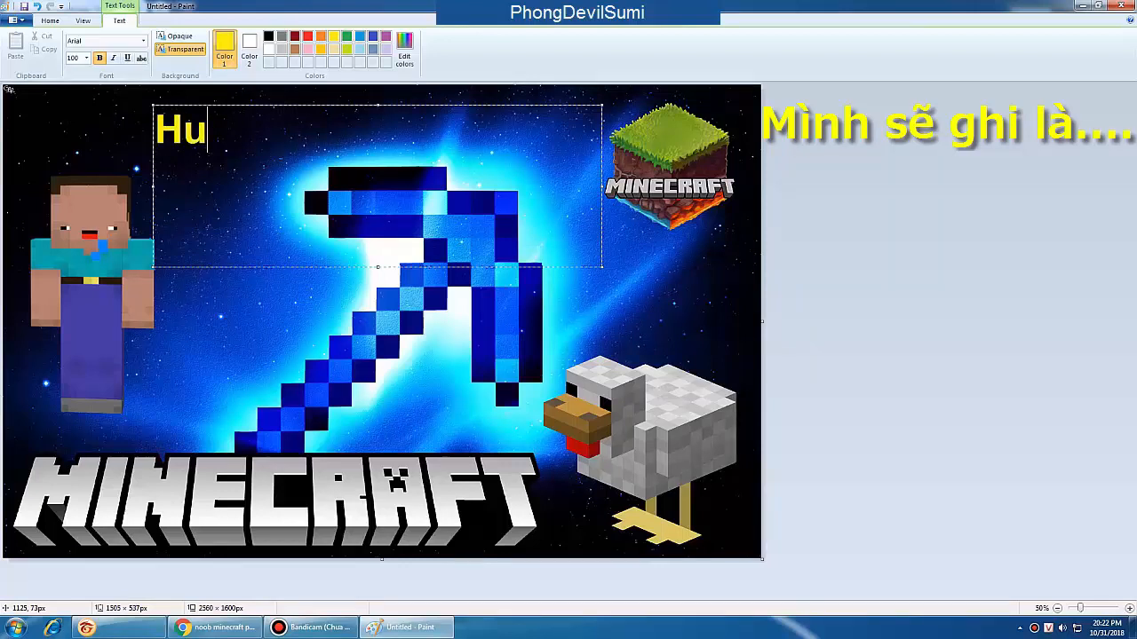
- Enter the title "Hướng Dẫn Cách Làm Thumbneil Không Cần Photoshop" in the text box and finish the text
{"action": "type", "text": "Huoướng Dâ"}
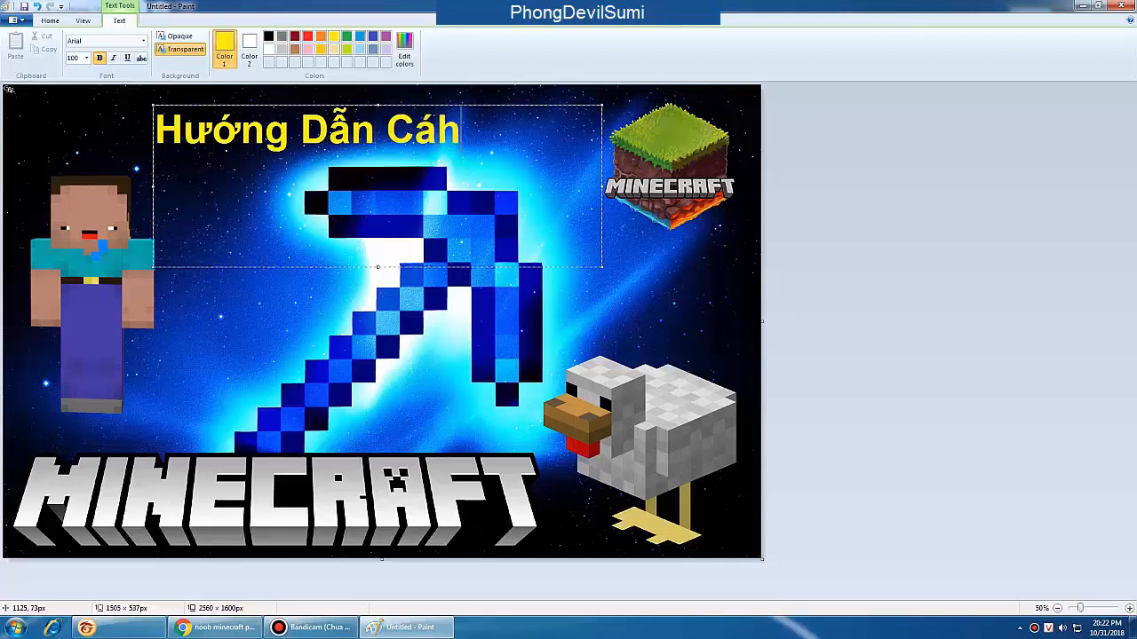
{"action": "type", "text": "n Cách Làm"}
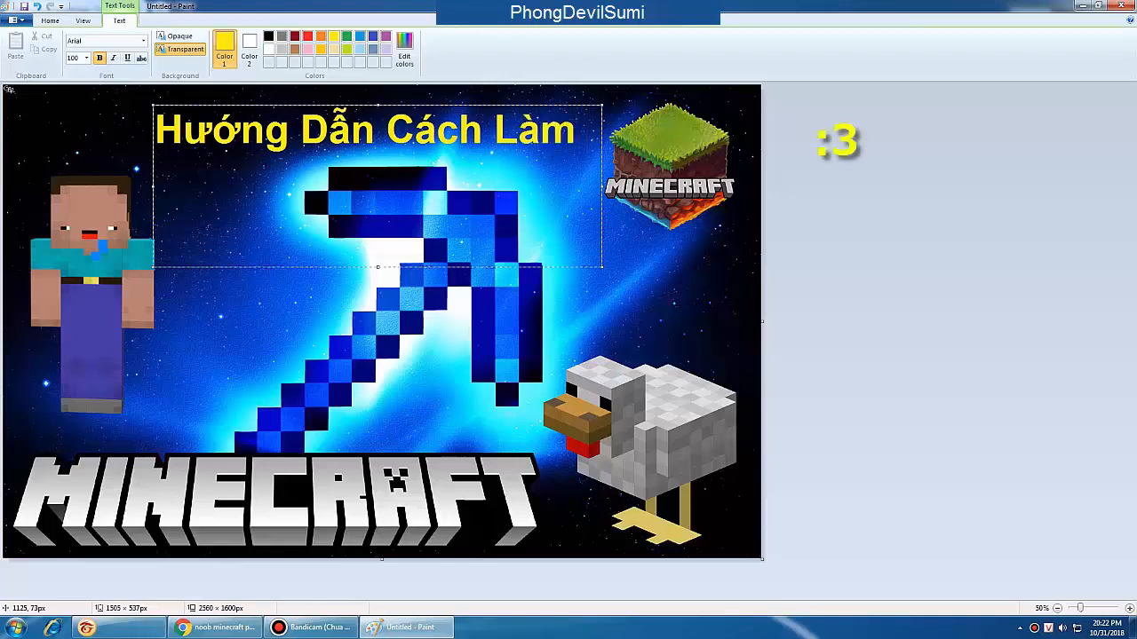
{"action": "type", "text": " Th"}
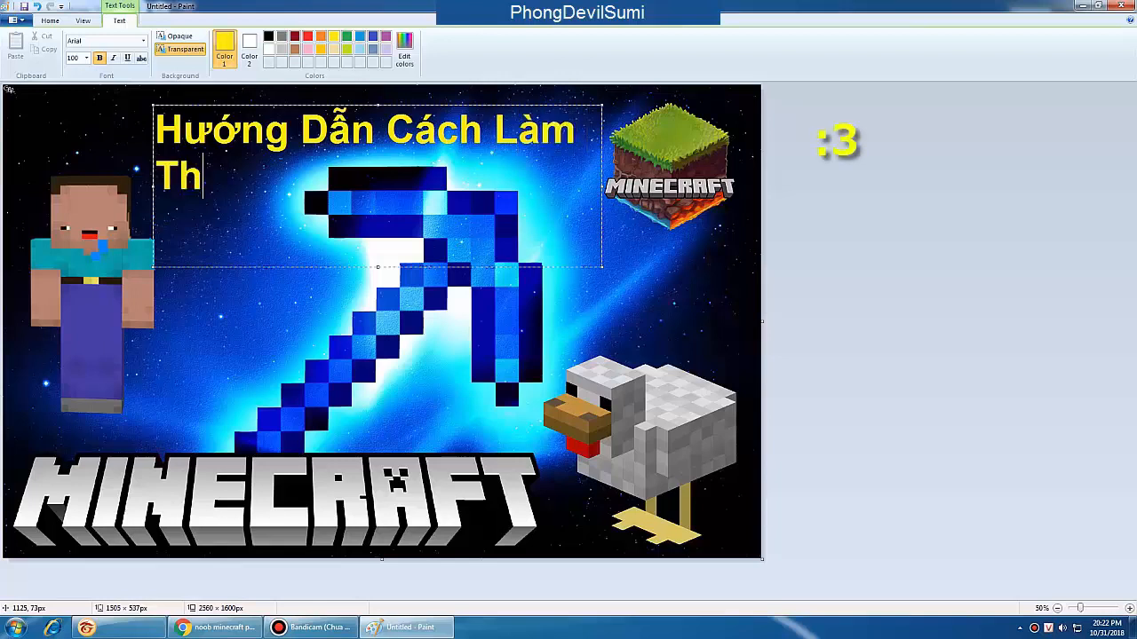
{"action": "type", "text": "umbneil"}
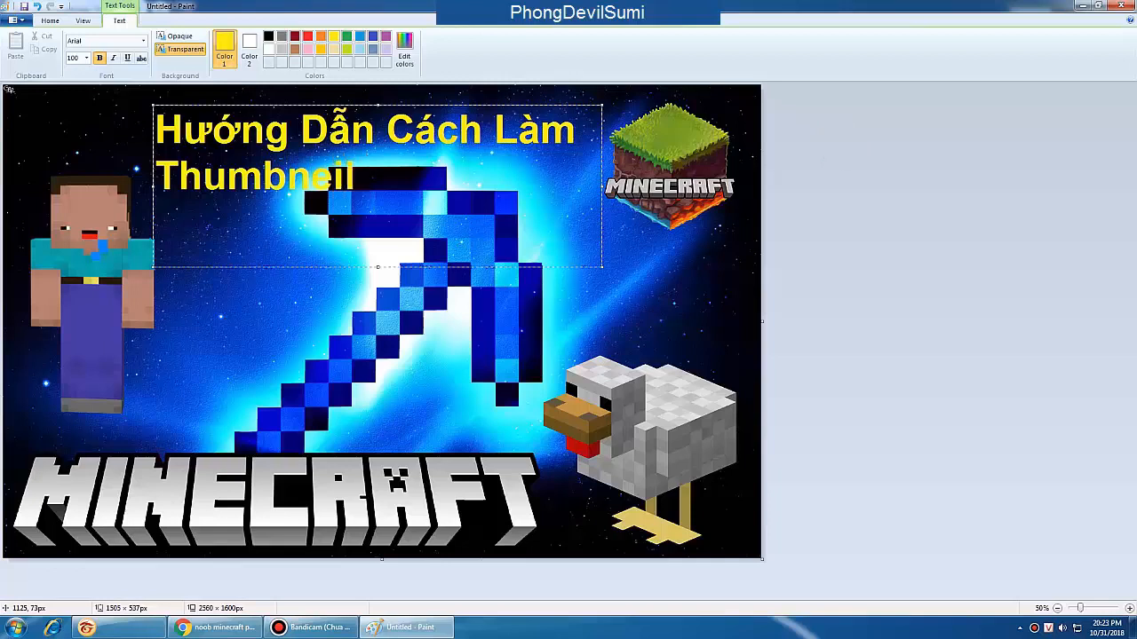
{"action": "type", "text": "ko"}
{"action": "key", "text": "BackSpace"}
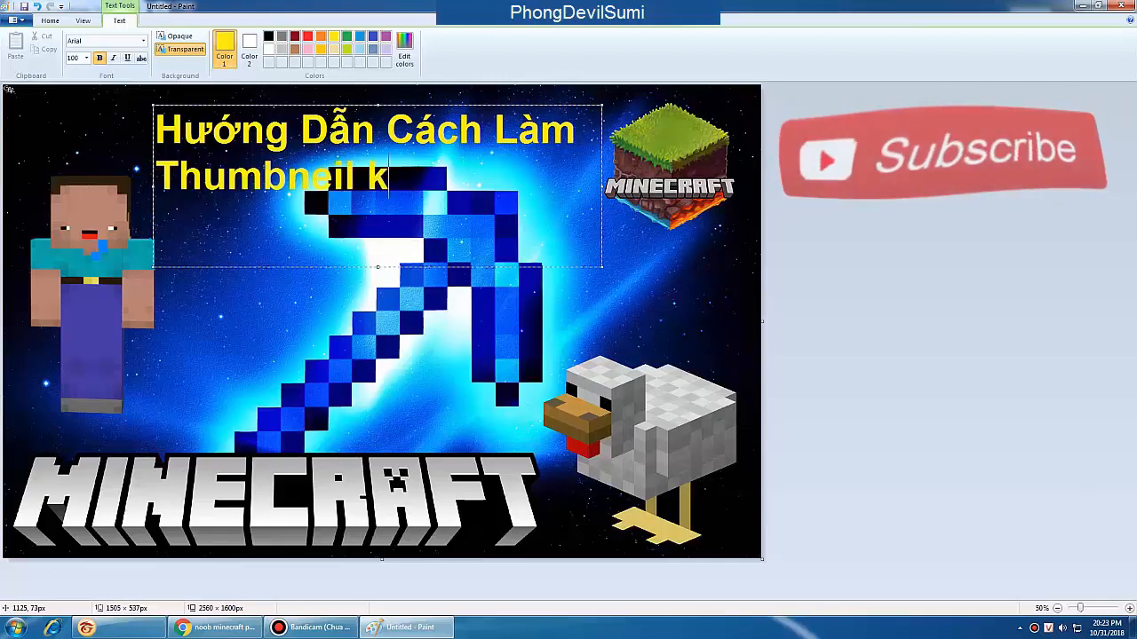
{"action": "key", "text": "BackSpace"}
{"action": "type", "text": "Không Cần"}
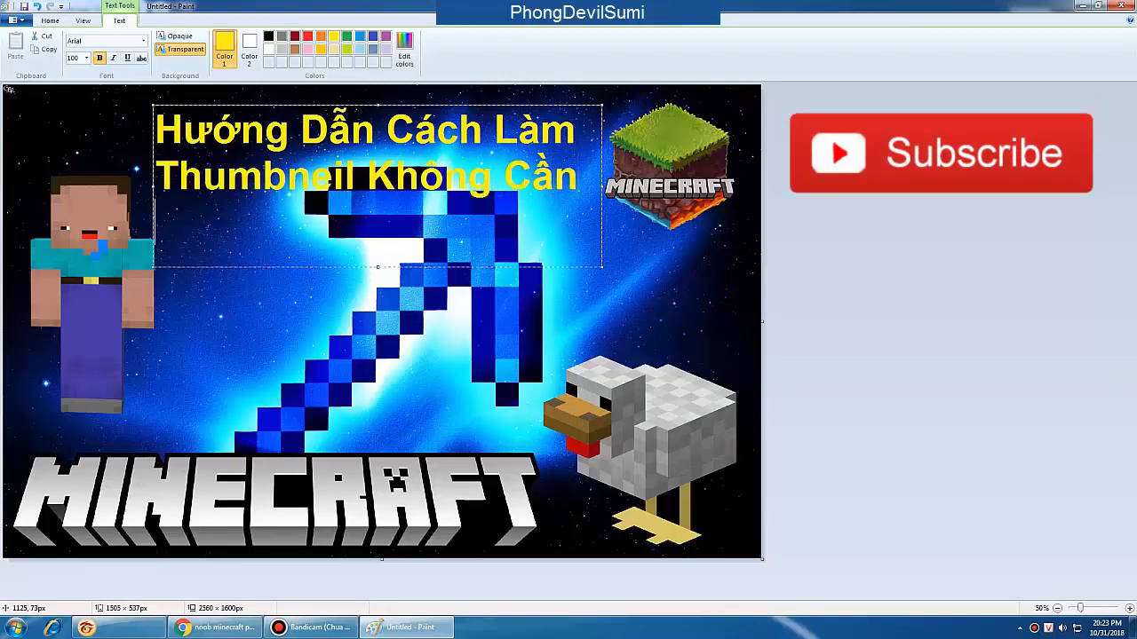
{"action": "type", "text": "hotosh"}
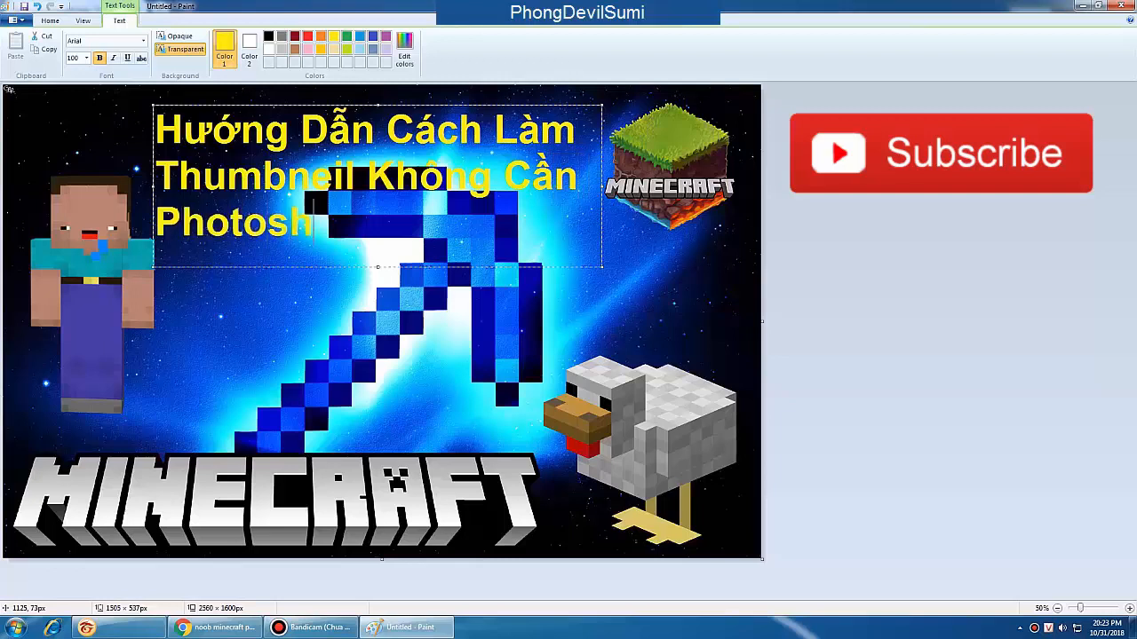
{"action": "type", "text": "op"}
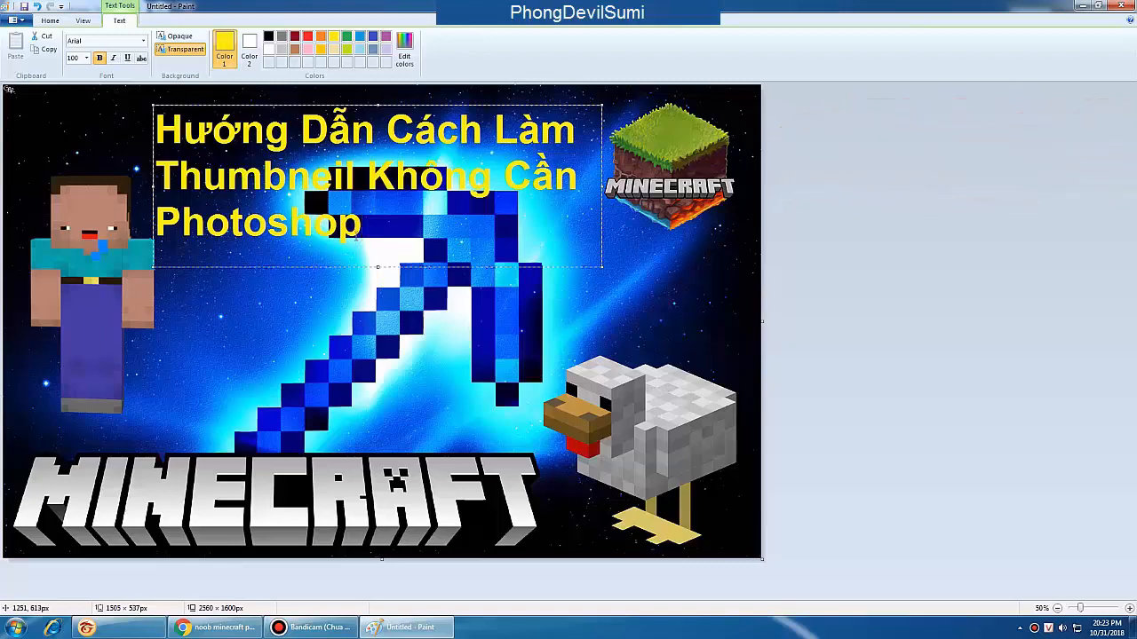
{"action": "key", "text": "BackSpace"}
{"action": "key", "text": "BackSpace"}
{"action": "key", "text": "BackSpace"}
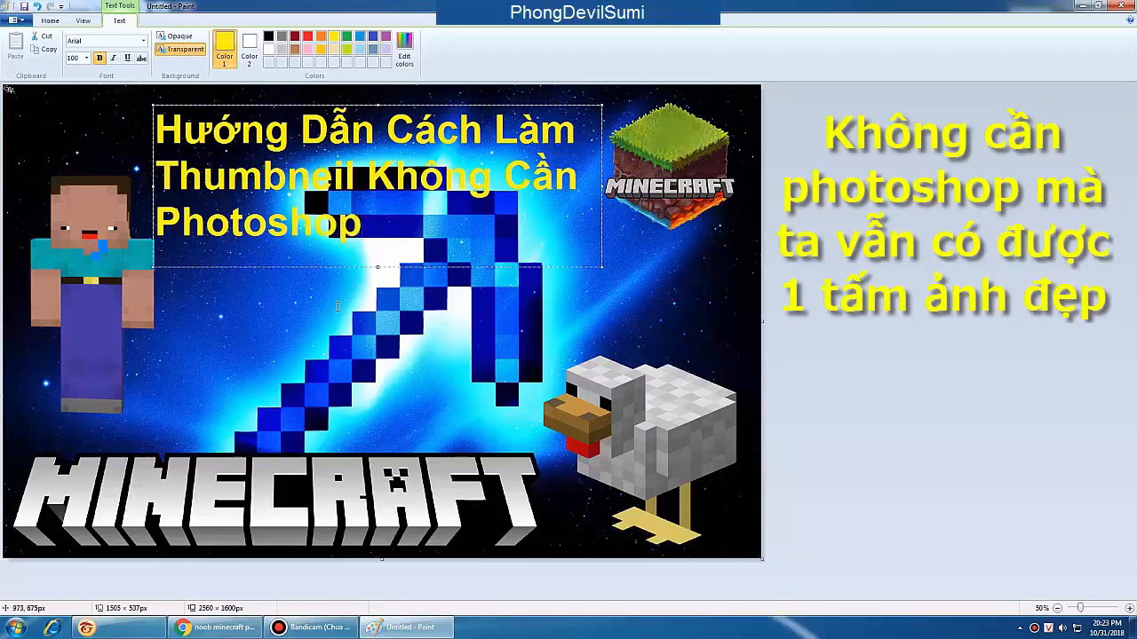
{"action": "left_click", "coordinate": [338, 306]}
- Switch to Chrome and search Google Images for "logo photoshop cs6"
{"action": "left_click", "coordinate": [215, 627]}
{"action": "middle_click", "coordinate": [396, 190]}
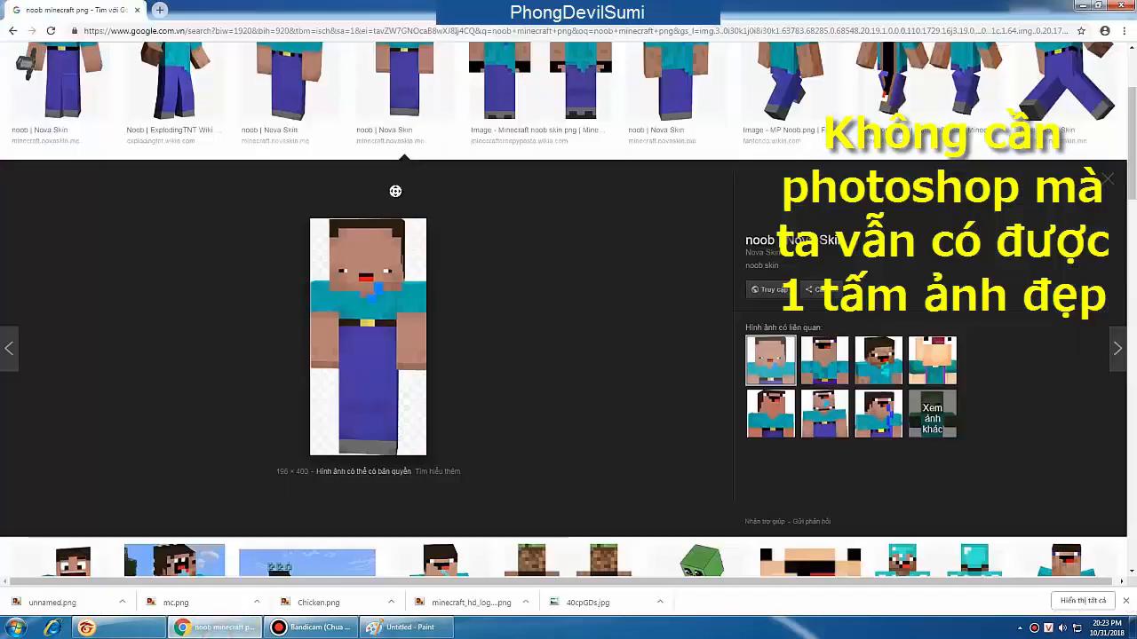
{"action": "scroll", "coordinate": [460, 202], "scroll_direction": "up", "scroll_amount": 3}
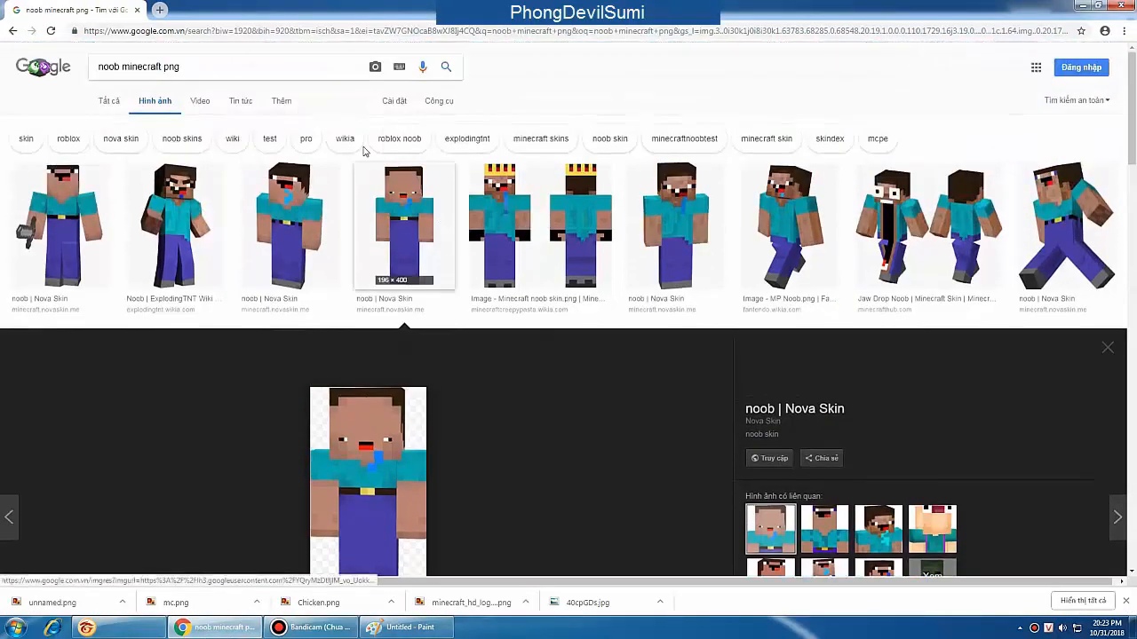
{"action": "triple_click", "coordinate": [203, 68]}
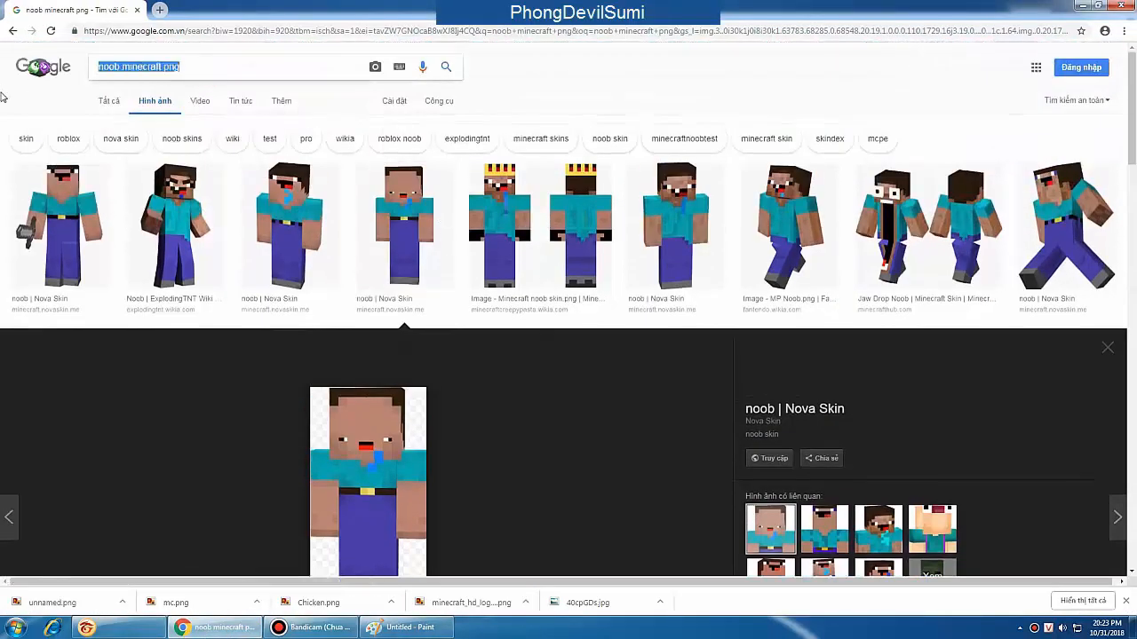
{"action": "key", "text": "BackSpace"}
{"action": "type", "text": "logo phot"}
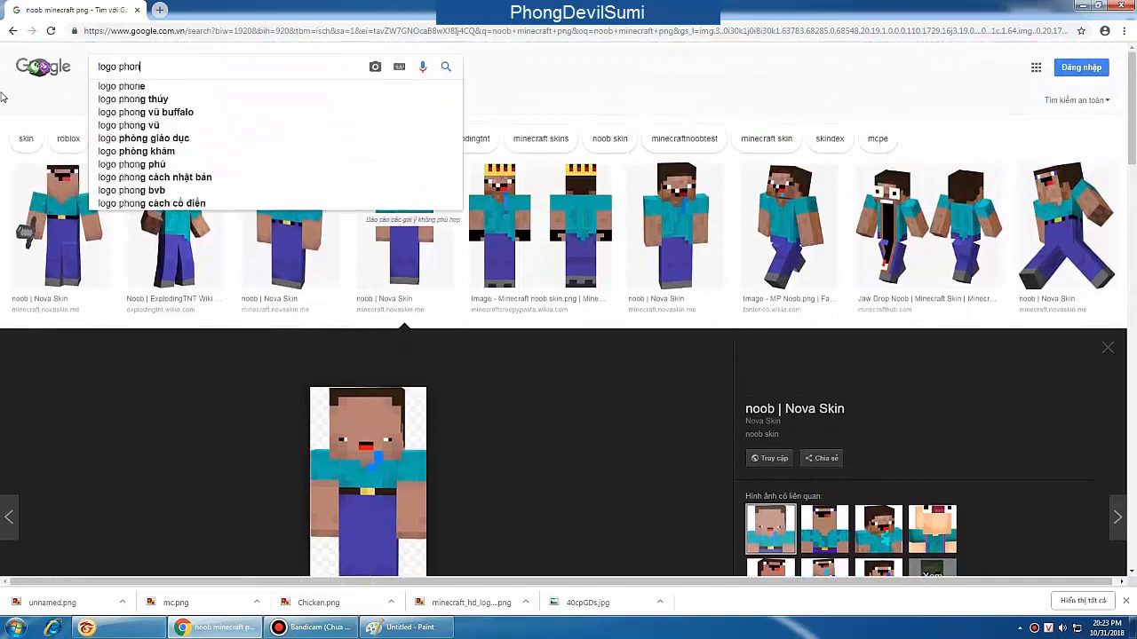
{"action": "type", "text": "osh"}
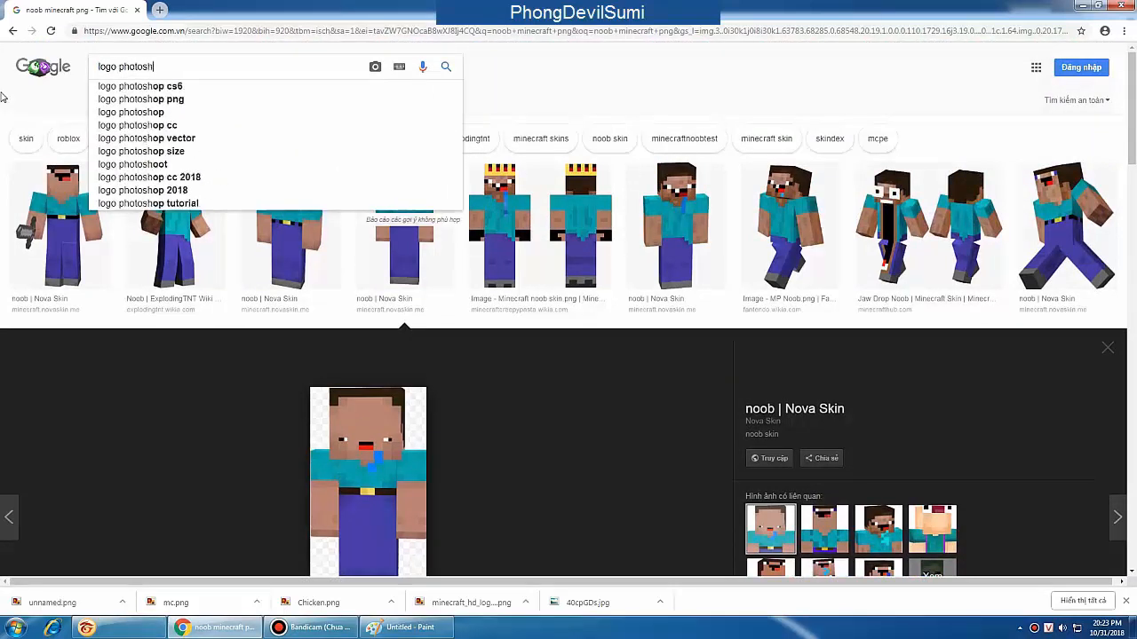
{"action": "key", "text": "Down"}
{"action": "key", "text": "Return"}
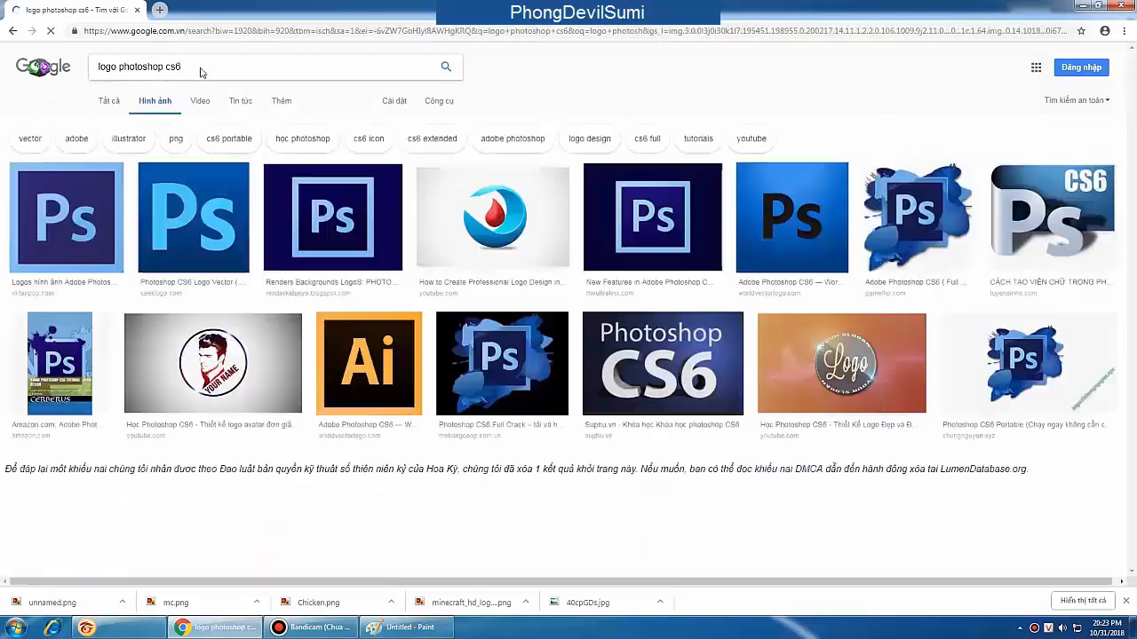
- Open the first blue-bordered "Ps" logo result and save its image to the Pictures library
{"action": "left_click", "coordinate": [89, 224]}
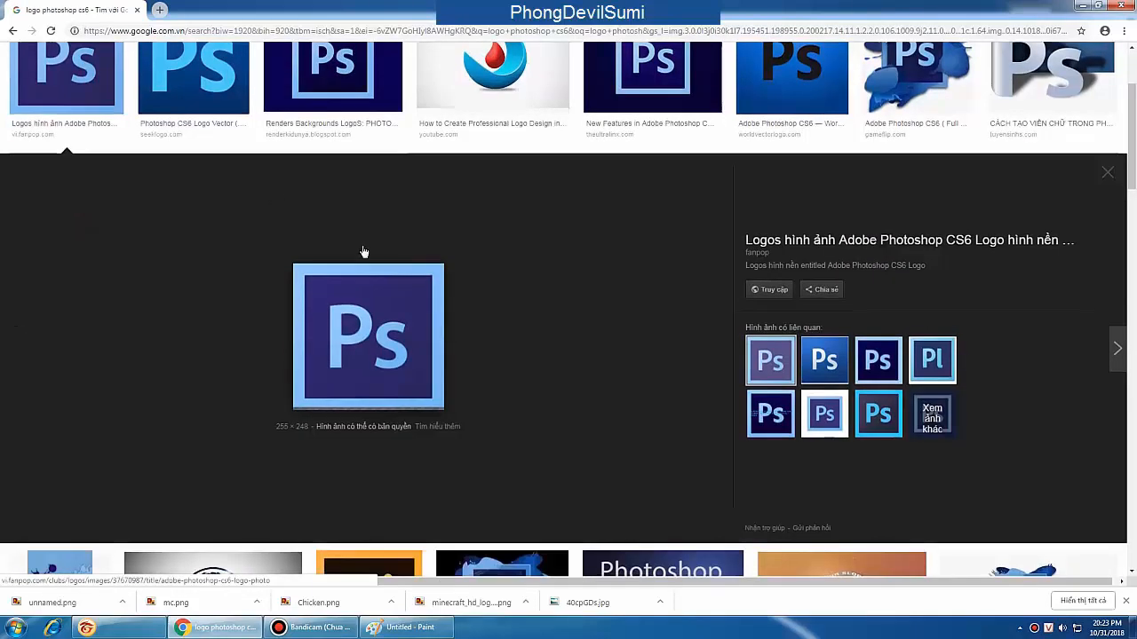
{"action": "right_click", "coordinate": [408, 295]}
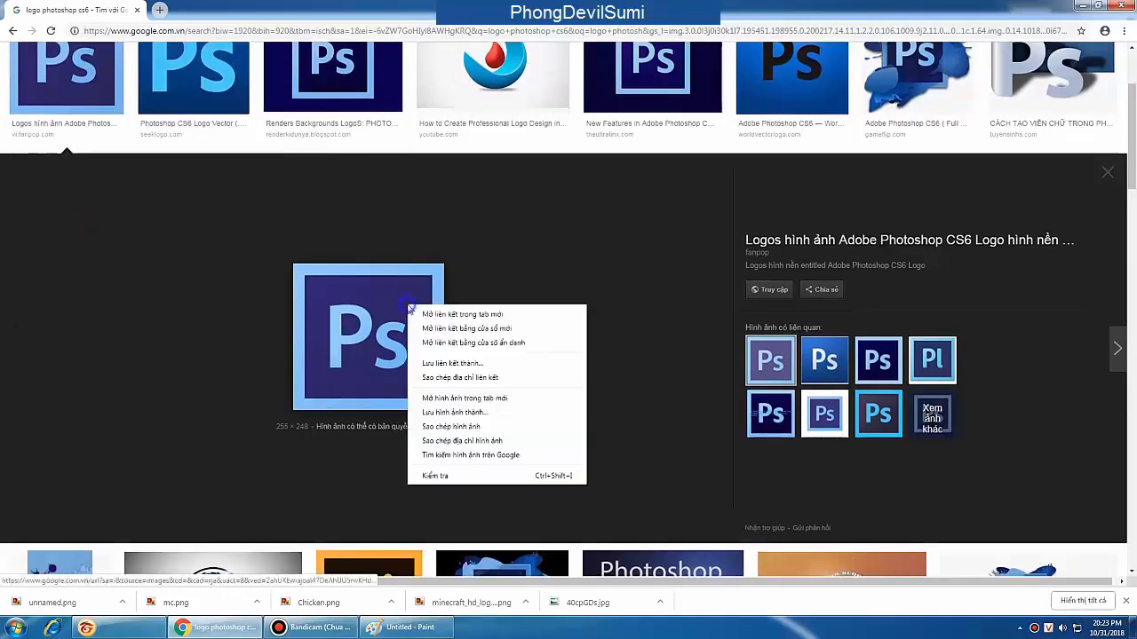
{"action": "left_click", "coordinate": [466, 402]}
{"action": "left_click", "coordinate": [455, 289]}
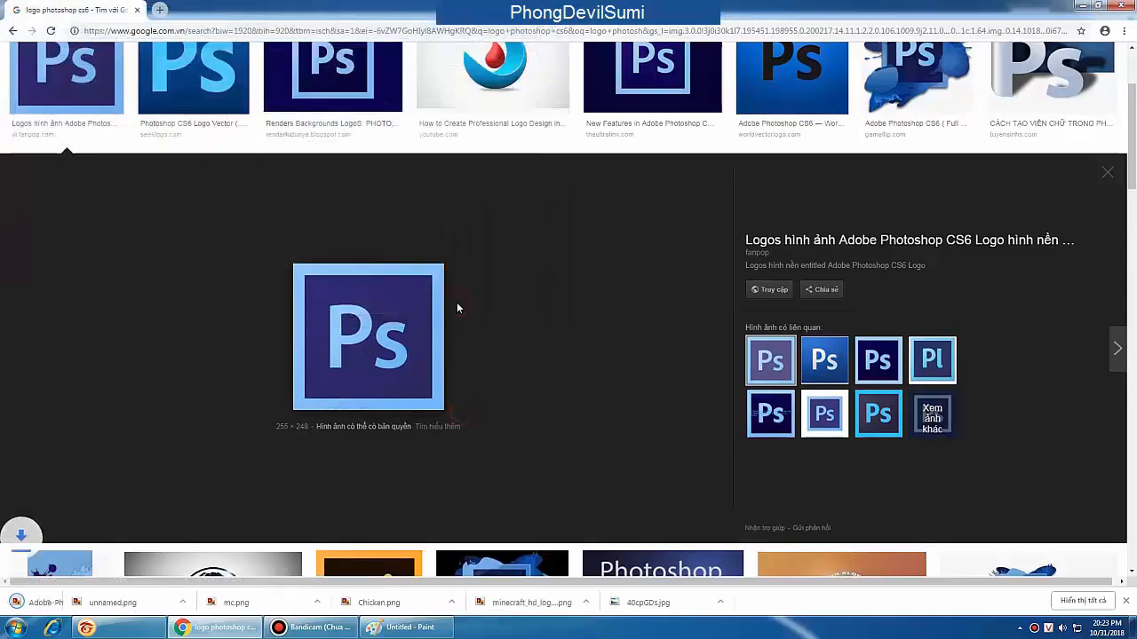
- Switch to Paint and paste the saved Adobe Photoshop CS6 logo from the Pictures library into the thumbnail
{"action": "left_click", "coordinate": [399, 628]}
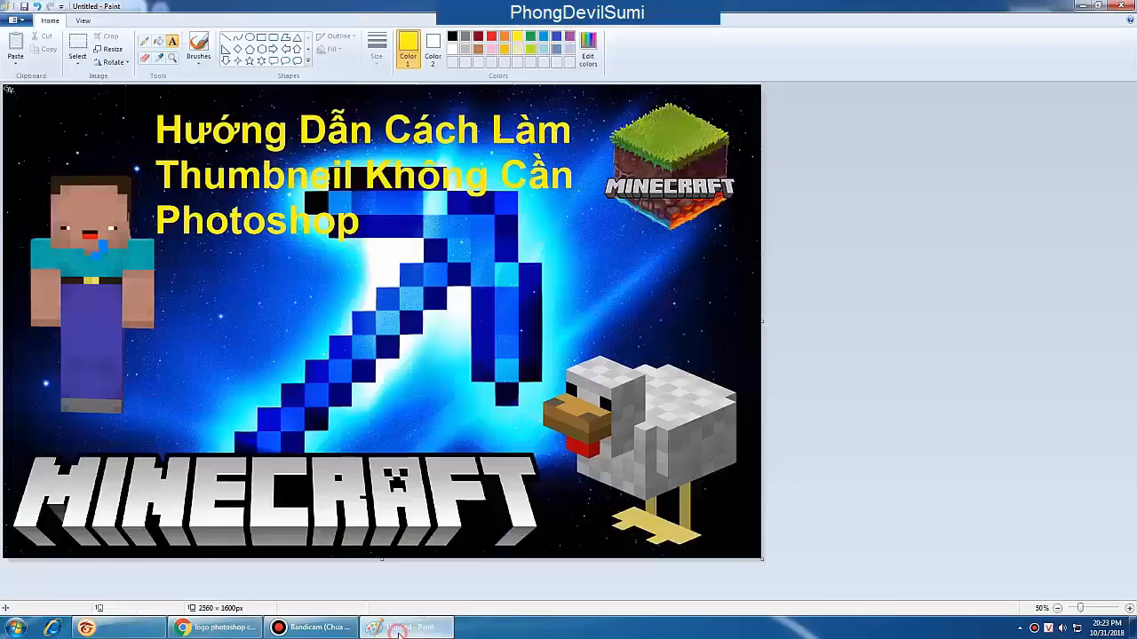
{"action": "left_click", "coordinate": [26, 63]}
{"action": "left_click", "coordinate": [33, 89]}
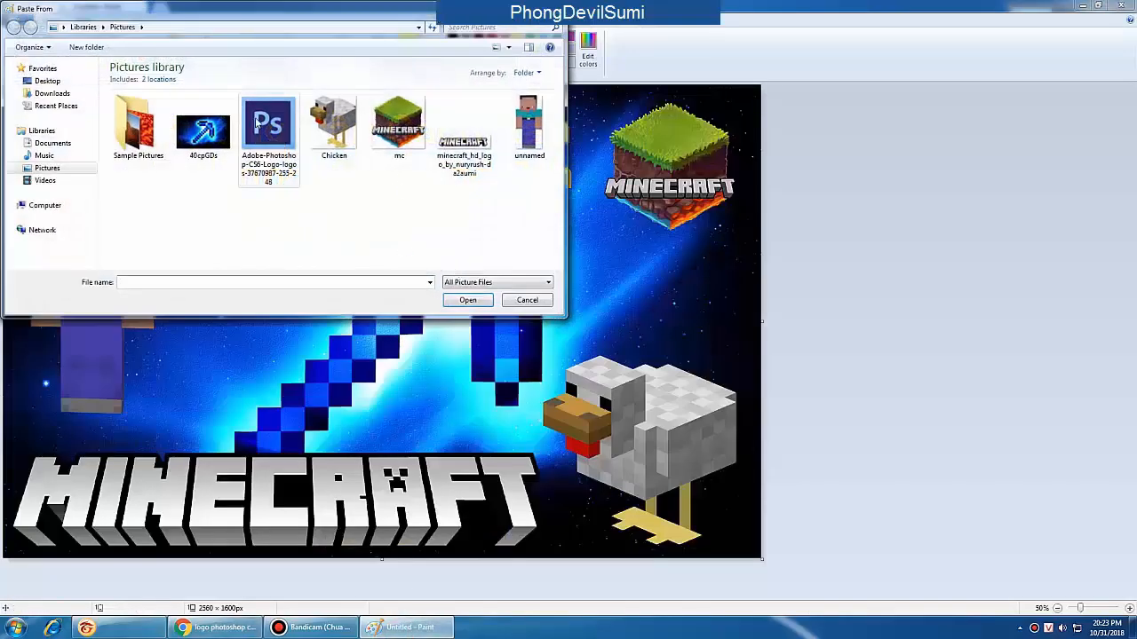
{"action": "left_click", "coordinate": [257, 123]}
{"action": "left_click", "coordinate": [468, 299]}
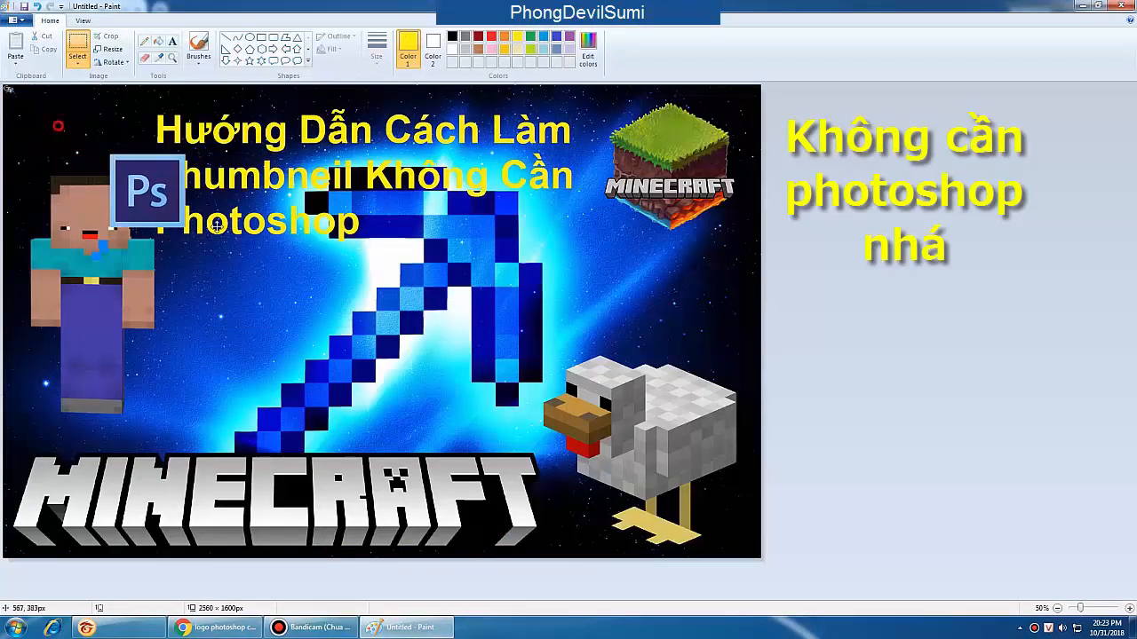
- Place the Photoshop logo below the title, beside the noob, and enlarge it to about 476 × 462 px
{"action": "left_click_drag", "start_coordinate": [215, 225], "coordinate": [251, 328]}
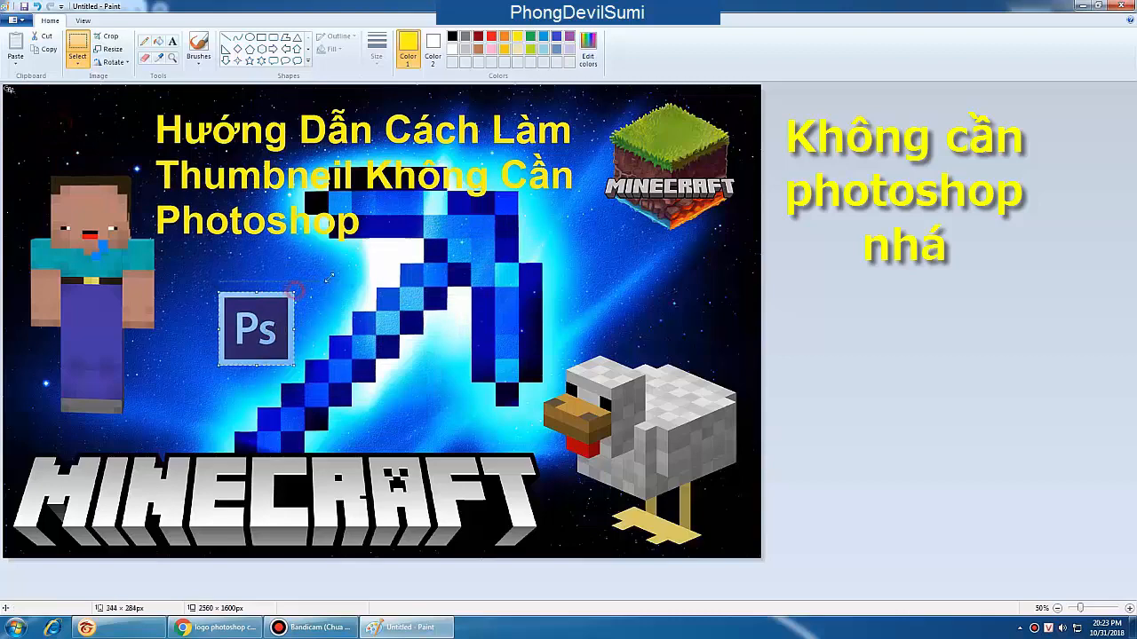
{"action": "left_click_drag", "start_coordinate": [329, 278], "coordinate": [369, 299]}
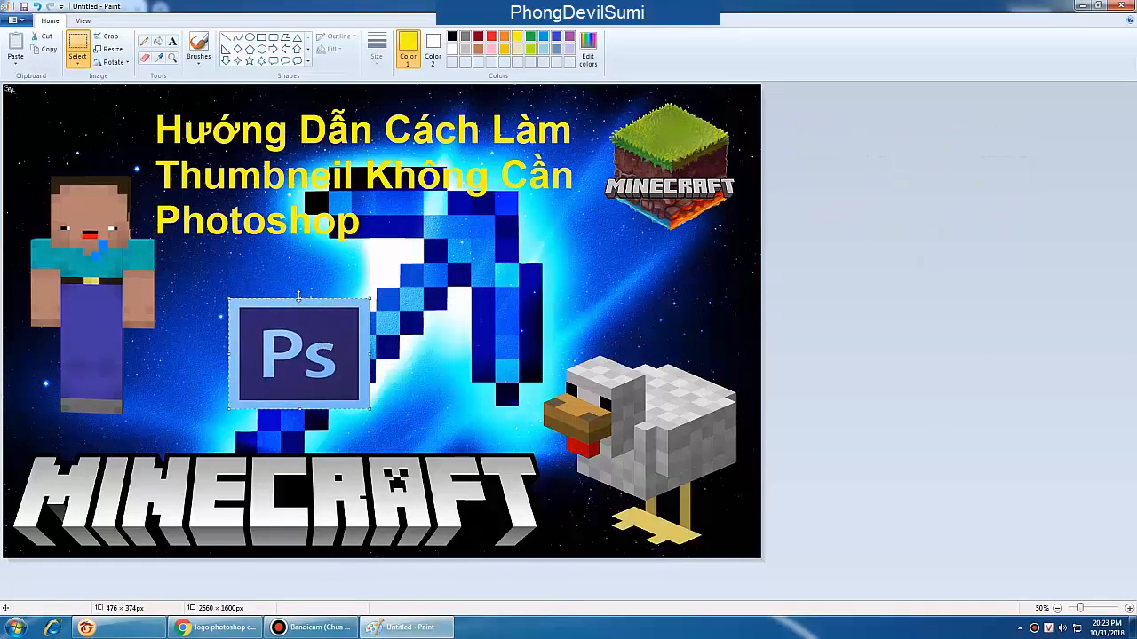
{"action": "left_click_drag", "start_coordinate": [300, 276], "coordinate": [299, 272]}
{"action": "mouse_move", "coordinate": [315, 337]}
{"action": "left_mouse_down"}
{"action": "mouse_move", "coordinate": [286, 330]}
{"action": "mouse_move", "coordinate": [278, 340]}
{"action": "mouse_move", "coordinate": [278, 315]}
{"action": "mouse_move", "coordinate": [317, 332]}
{"action": "left_mouse_up"}
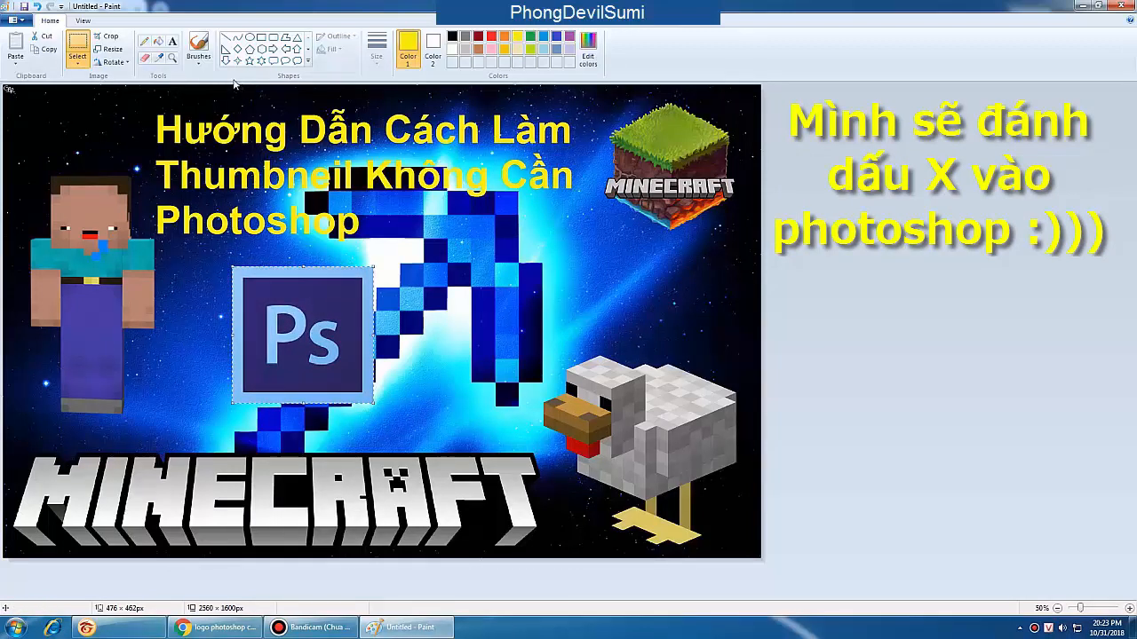
- Choose the Line shape with red as the drawing colour
{"action": "left_click", "coordinate": [226, 39]}
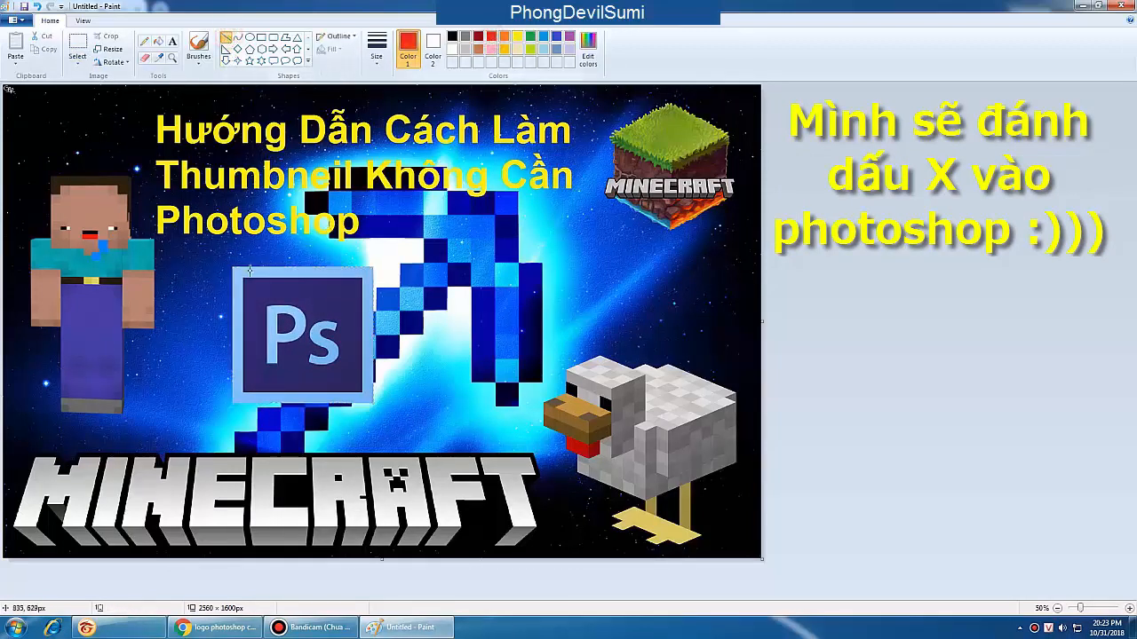
{"action": "mouse_move", "coordinate": [231, 265]}
{"action": "left_mouse_down"}
{"action": "mouse_move", "coordinate": [350, 373]}
{"action": "mouse_move", "coordinate": [342, 340]}
{"action": "left_mouse_up"}
{"action": "right_click", "coordinate": [342, 340]}
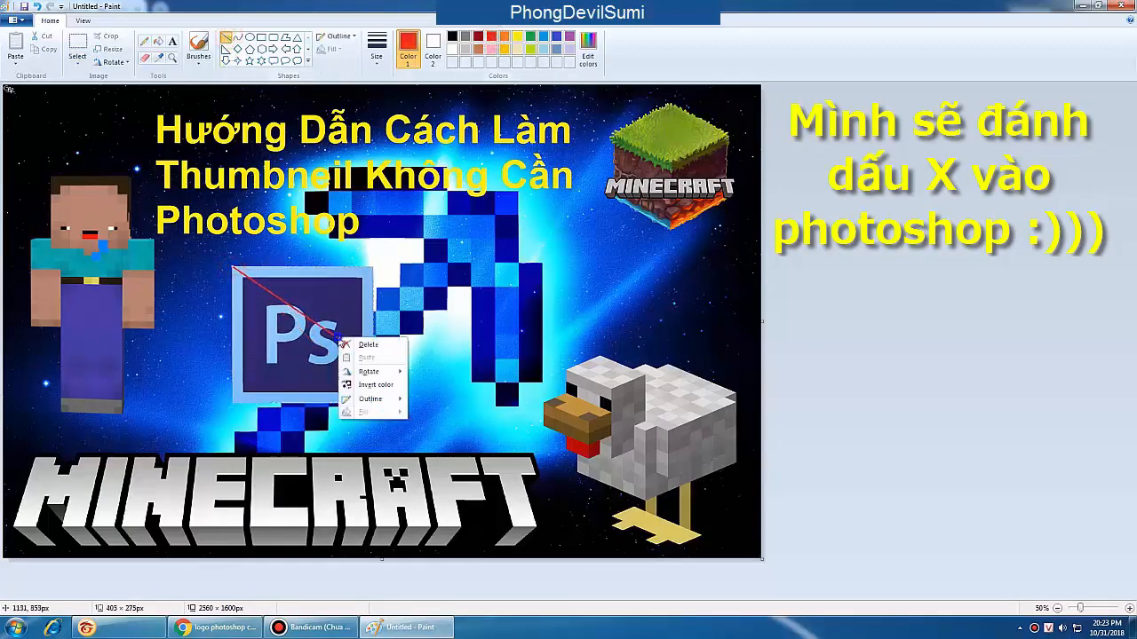
{"action": "left_click", "coordinate": [366, 345]}
- Cross out the Photoshop logo with two red diagonal lines in the thickest line size, running corner to corner
{"action": "left_click", "coordinate": [377, 49]}
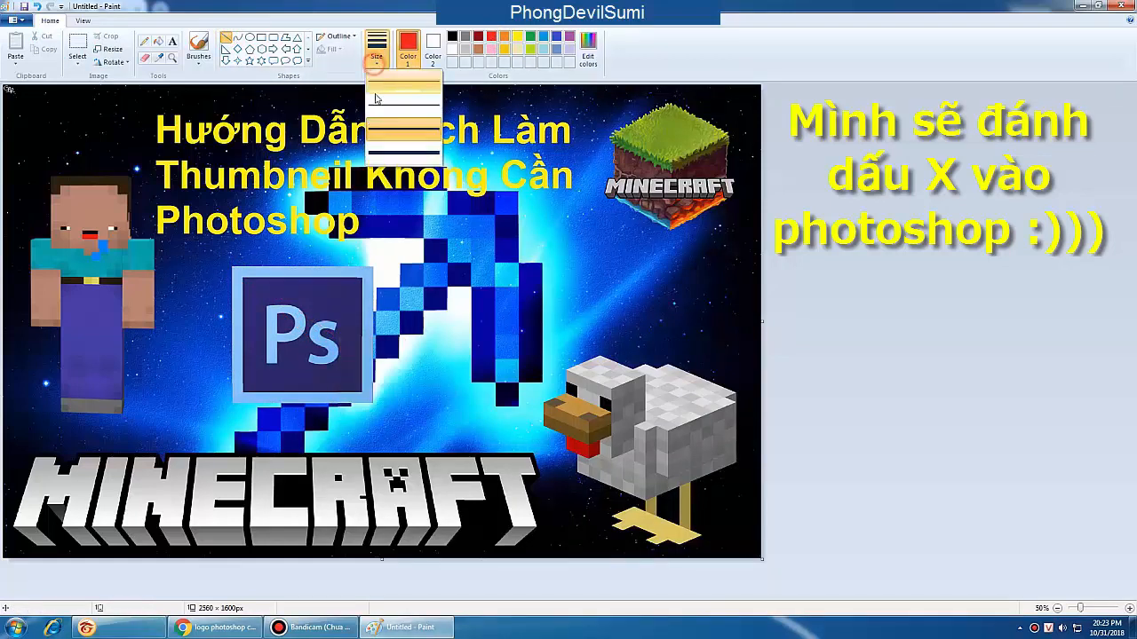
{"action": "left_click", "coordinate": [401, 153]}
{"action": "left_click_drag", "start_coordinate": [232, 267], "coordinate": [371, 402]}
{"action": "left_click", "coordinate": [448, 350]}
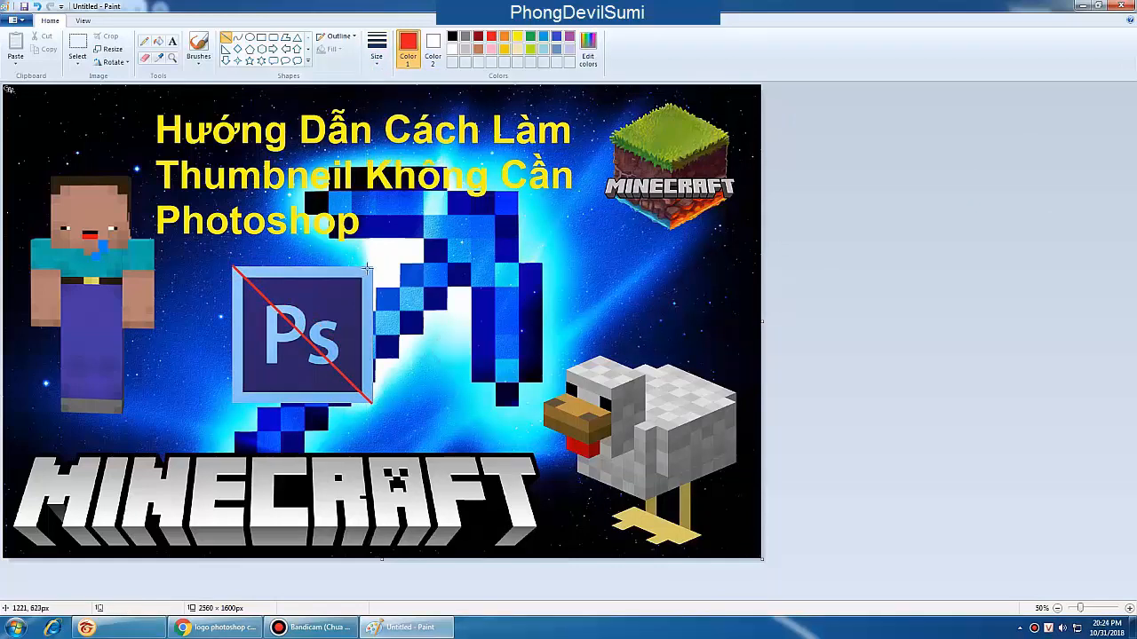
{"action": "left_click_drag", "start_coordinate": [372, 265], "coordinate": [231, 401]}
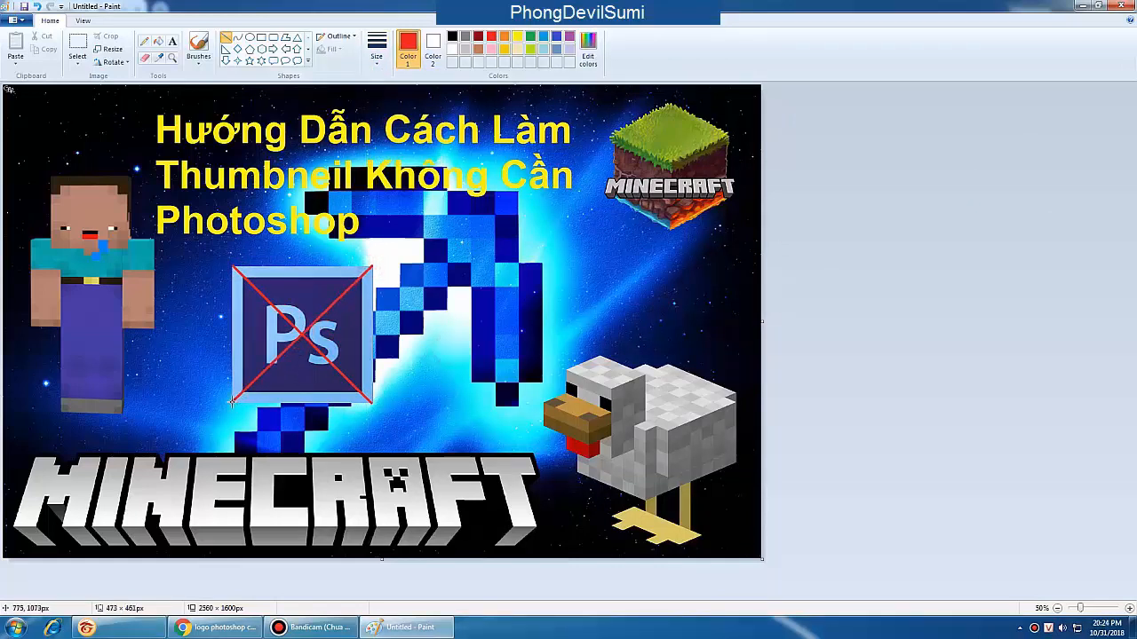
{"action": "left_click", "coordinate": [475, 327]}
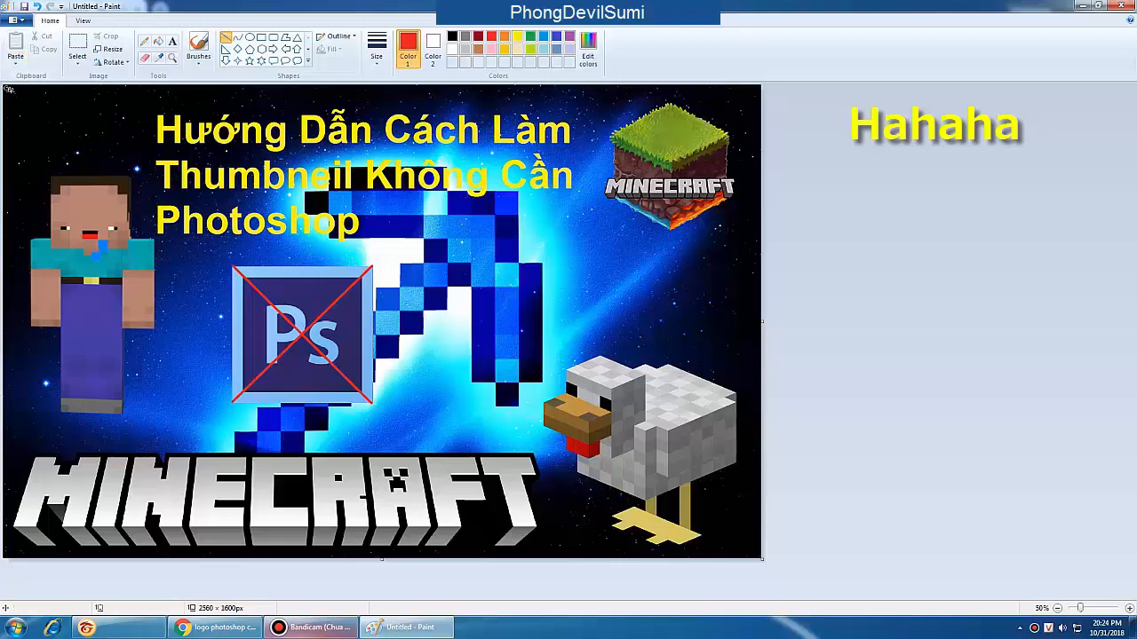
- Switch to Chrome and search Google Images for "logo paint"
{"action": "left_click", "coordinate": [219, 629]}
{"action": "scroll", "coordinate": [298, 186], "scroll_direction": "up", "scroll_amount": 3}
{"action": "left_click_drag", "start_coordinate": [194, 66], "coordinate": [2, 94]}
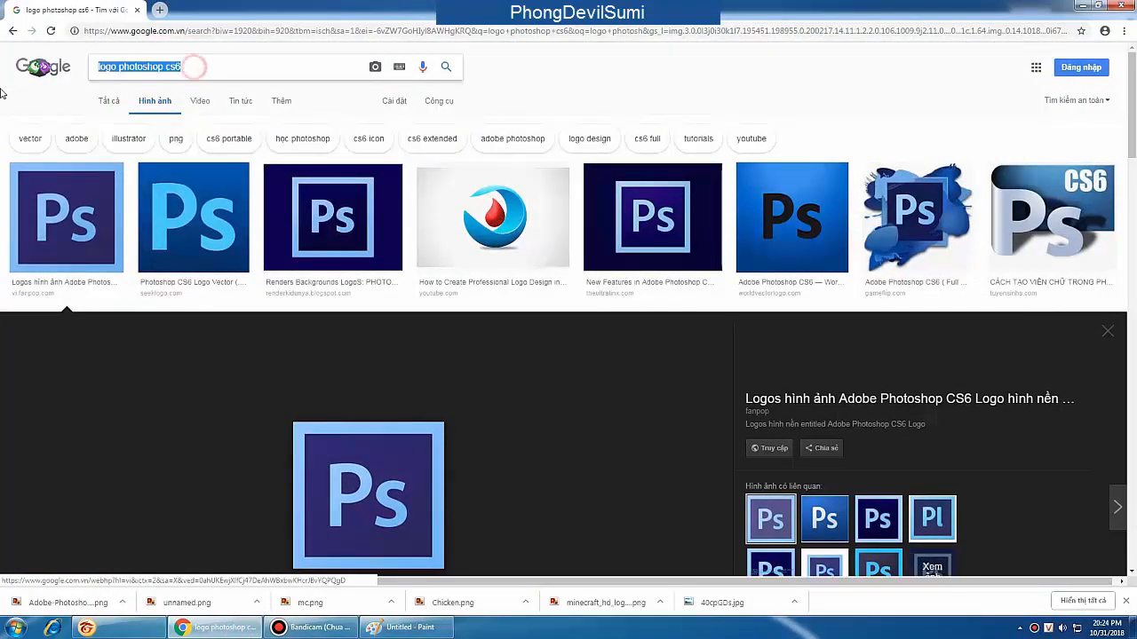
{"action": "key", "text": "BackSpace"}
{"action": "type", "text": "logo paint"}
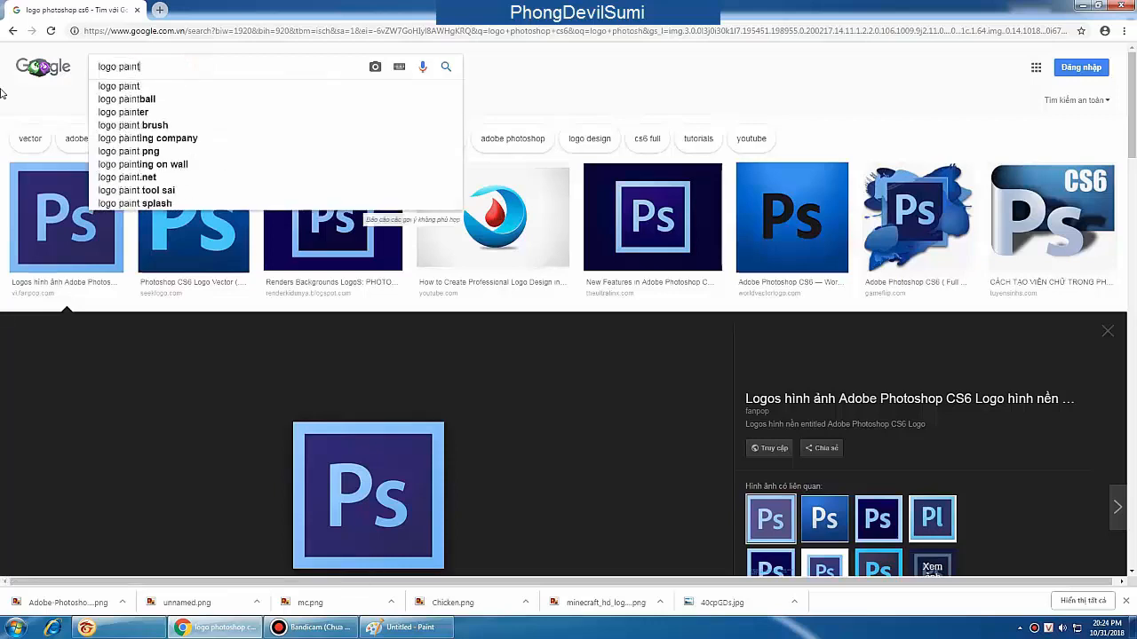
{"action": "key", "text": "Return"}
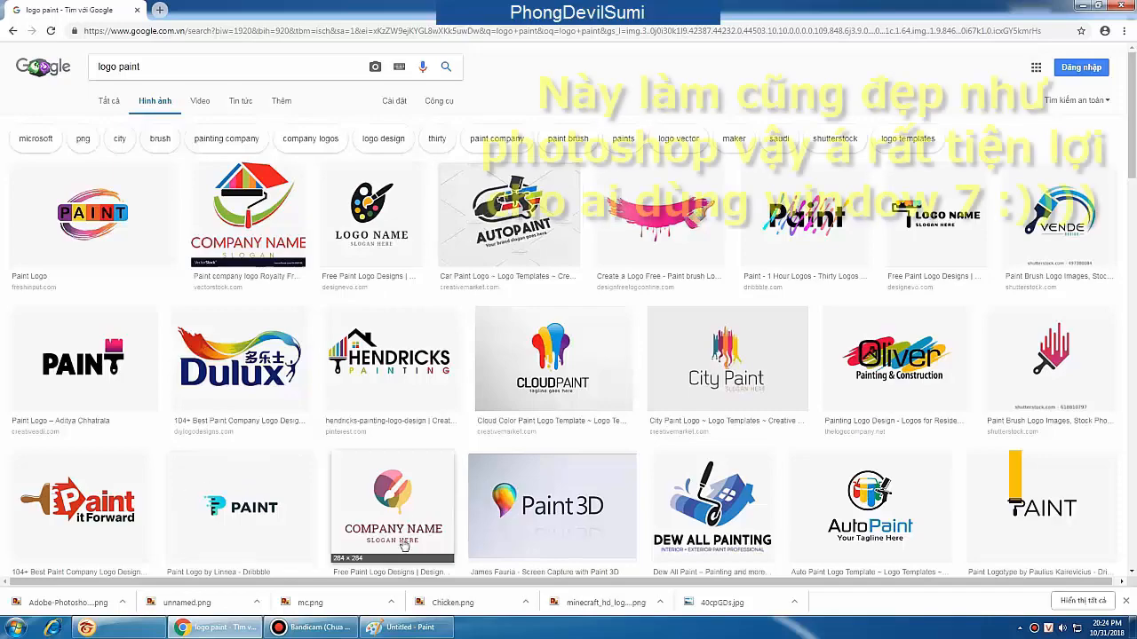
{"action": "scroll", "coordinate": [582, 475], "scroll_direction": "down", "scroll_amount": 4}
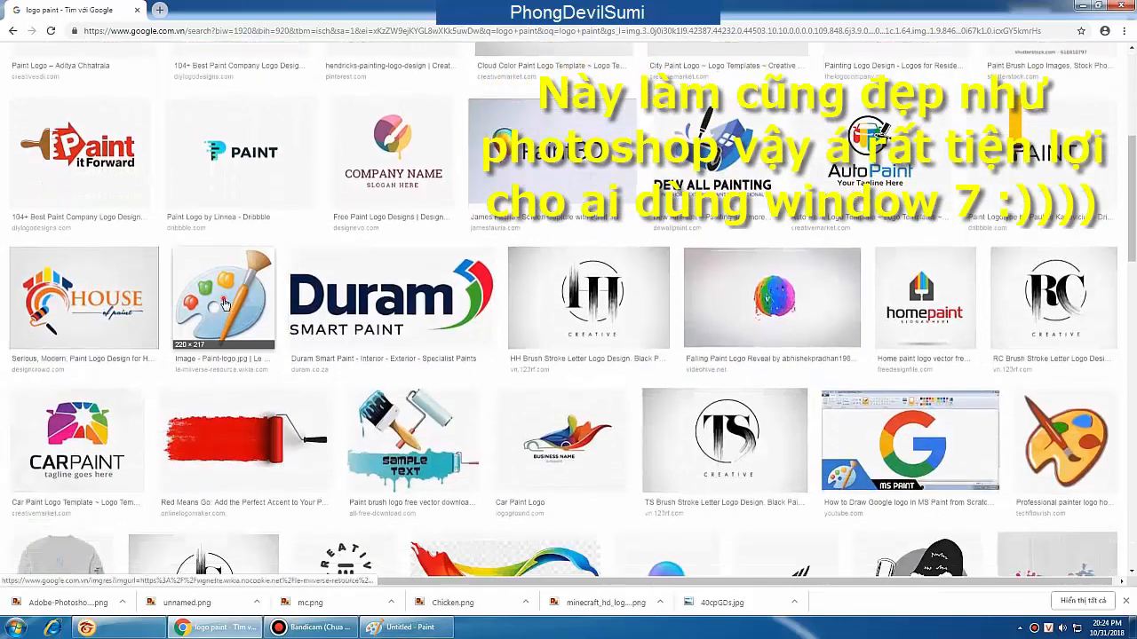
{"action": "left_click", "coordinate": [224, 305]}
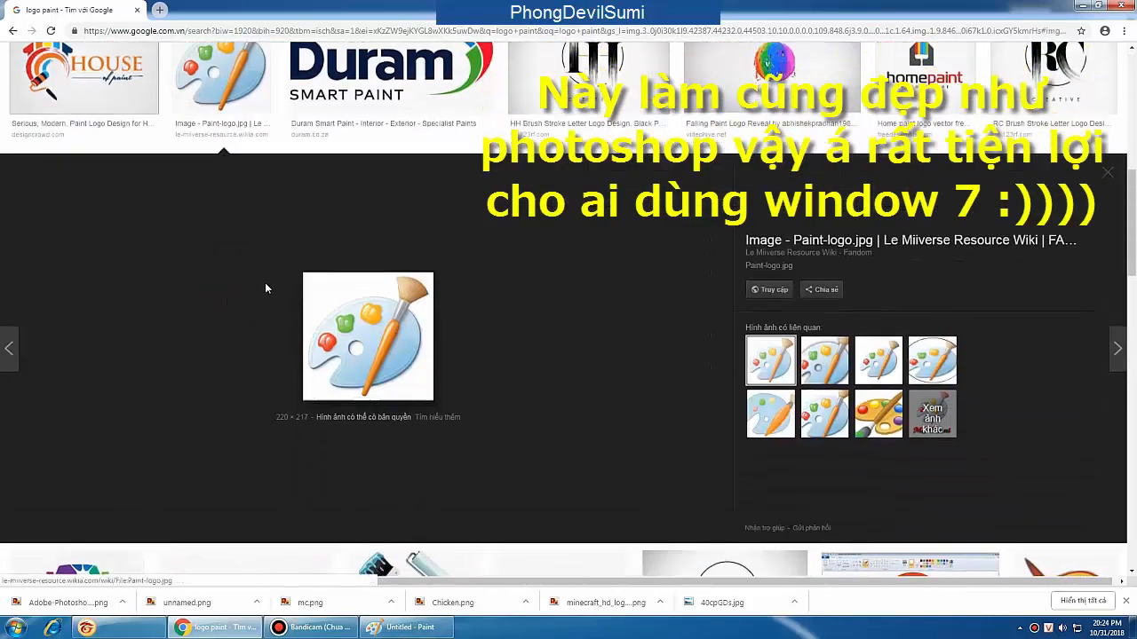
{"action": "right_click", "coordinate": [364, 331]}
{"action": "left_click", "coordinate": [578, 286]}
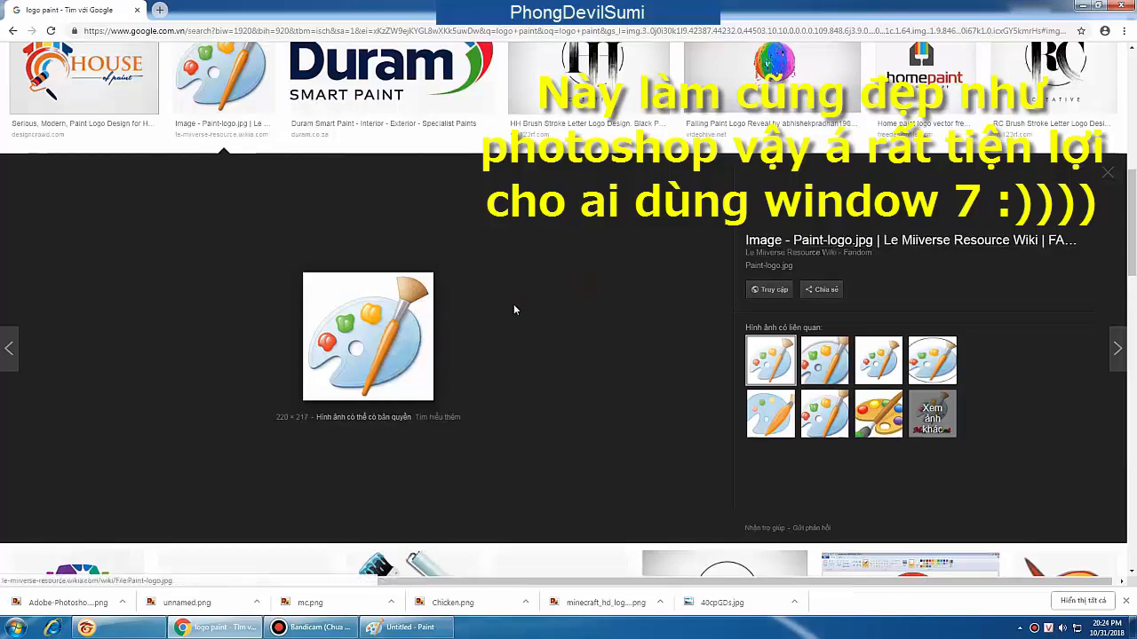
- Refine the image search to "logo paint png"
{"action": "scroll", "coordinate": [515, 309], "scroll_direction": "up", "scroll_amount": 7}
{"action": "left_click", "coordinate": [207, 71]}
{"action": "type", "text": "png"}
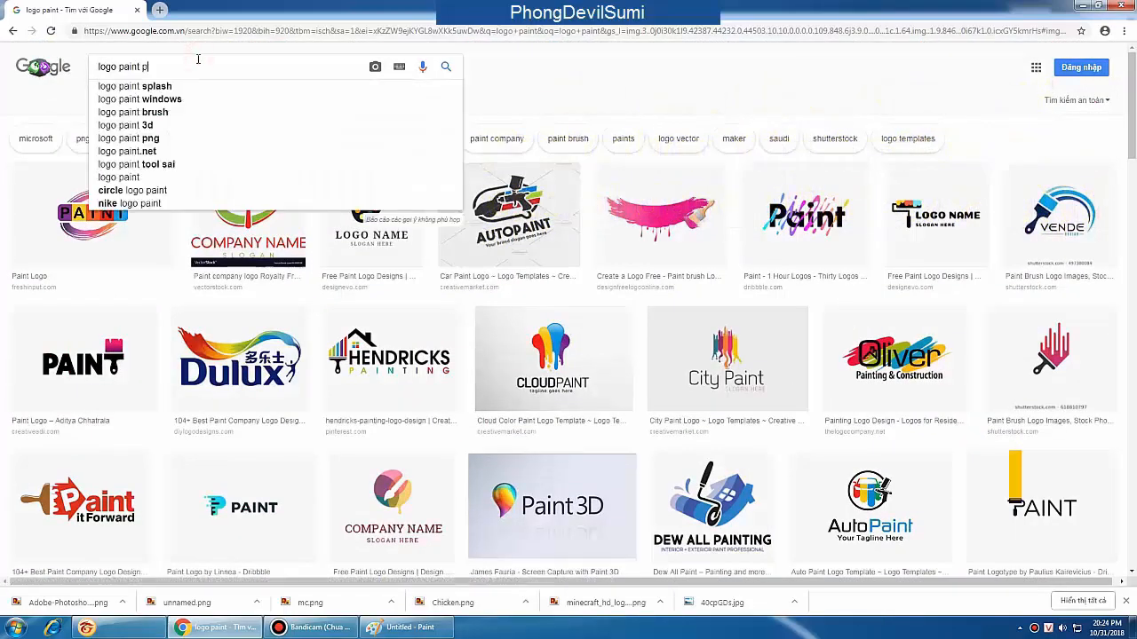
{"action": "key", "text": "Return"}
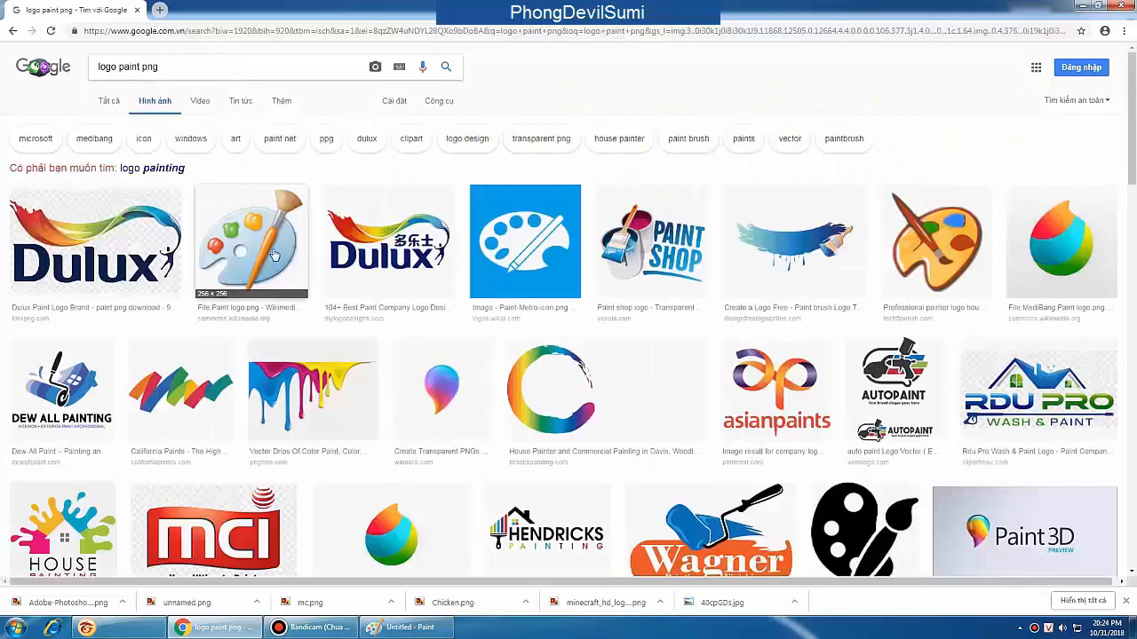
- Open the Wikimedia Commons Paint palette logo and save it as the PNG image Paint_logo in the Pictures library
{"action": "left_click", "coordinate": [270, 253]}
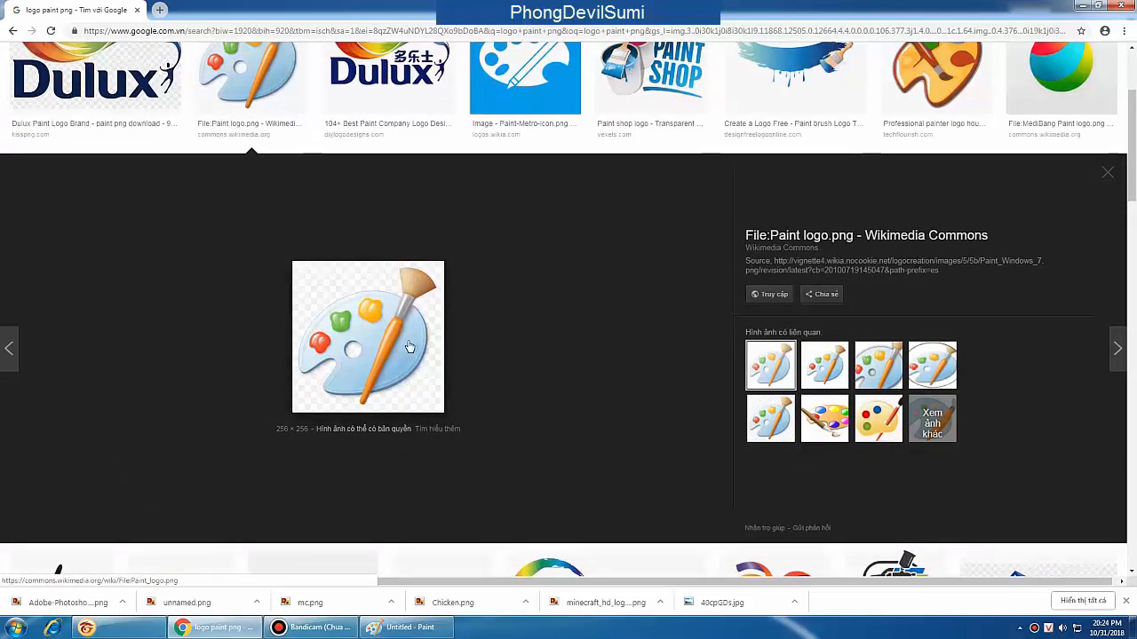
{"action": "right_click", "coordinate": [392, 331]}
{"action": "left_click", "coordinate": [448, 441]}
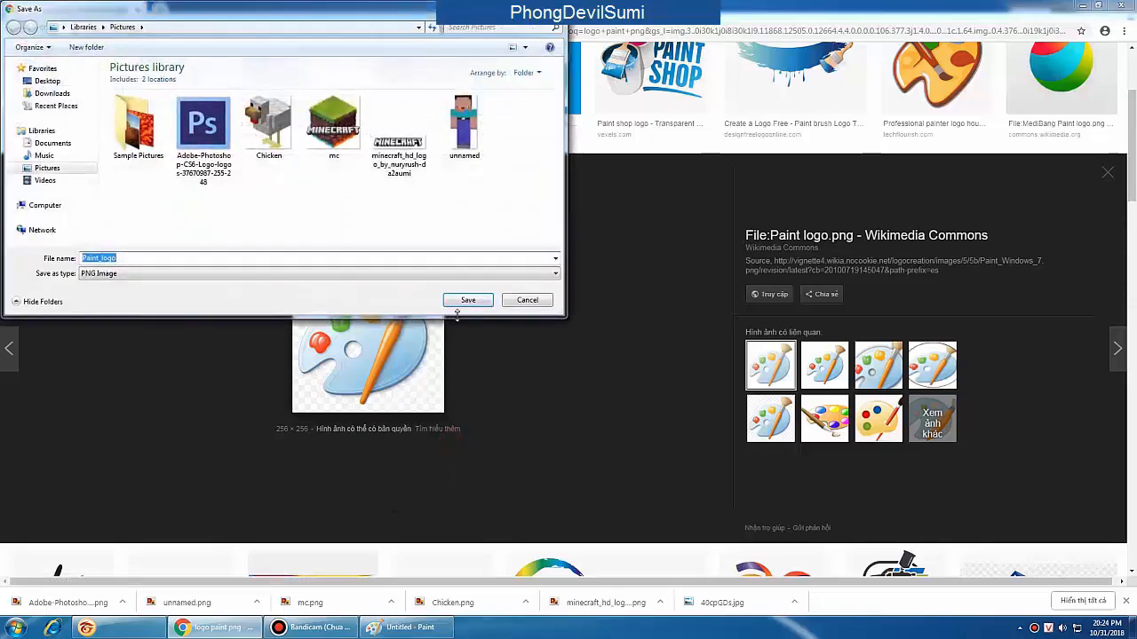
{"action": "left_click", "coordinate": [467, 298]}
- Switch to Paint and paste Paint_logo from the Pictures library into the thumbnail
{"action": "left_click", "coordinate": [404, 627]}
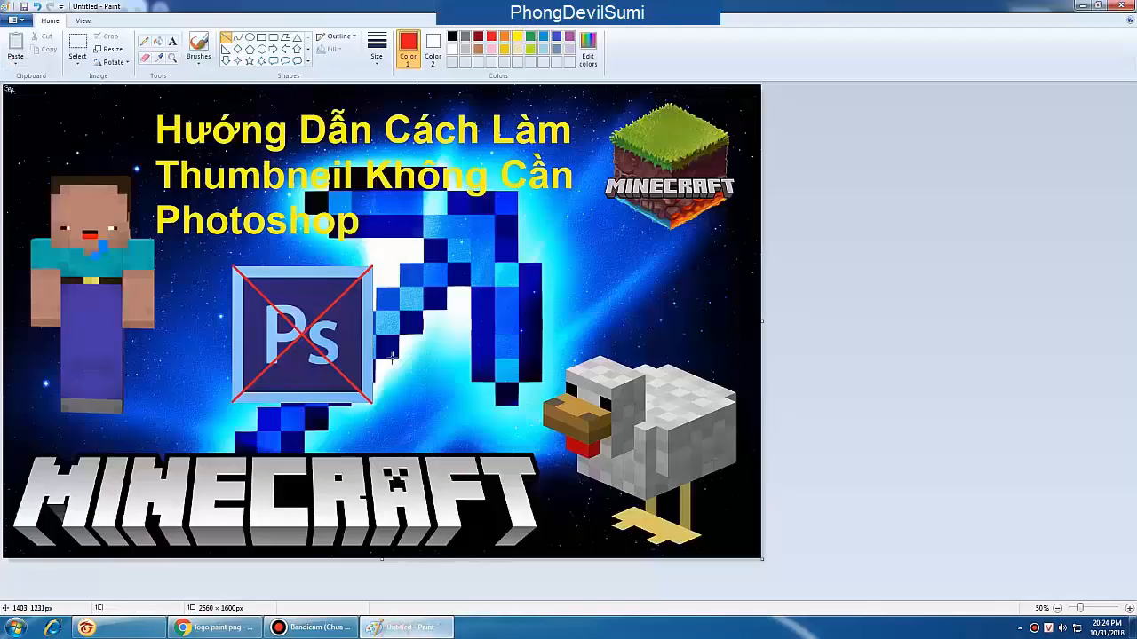
{"action": "left_click", "coordinate": [26, 66]}
{"action": "left_click", "coordinate": [36, 89]}
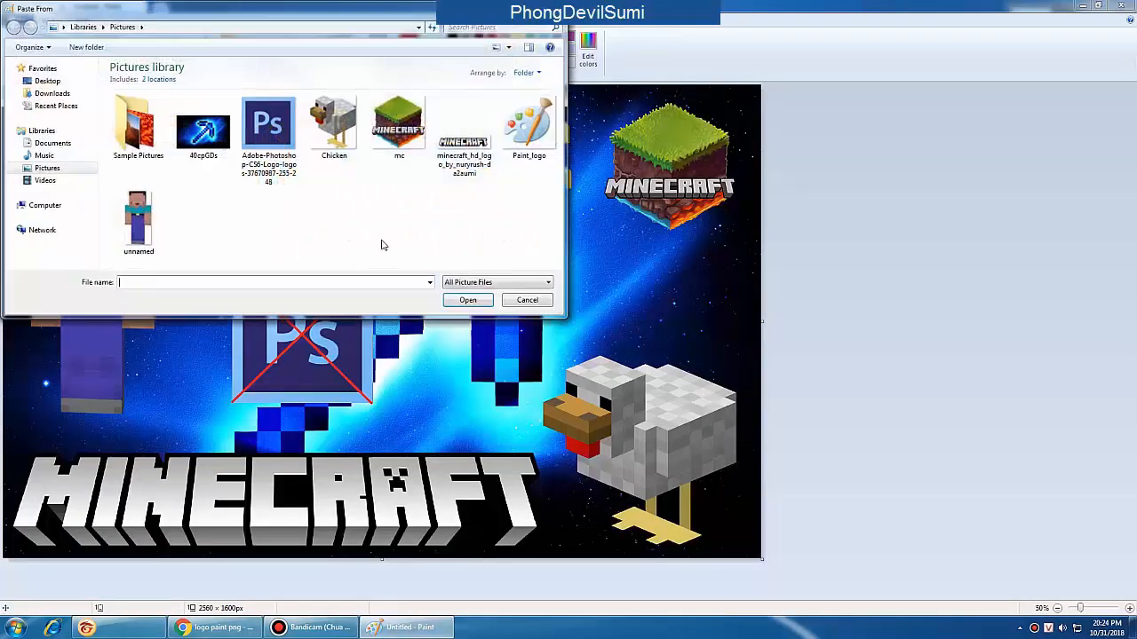
{"action": "left_click", "coordinate": [524, 133]}
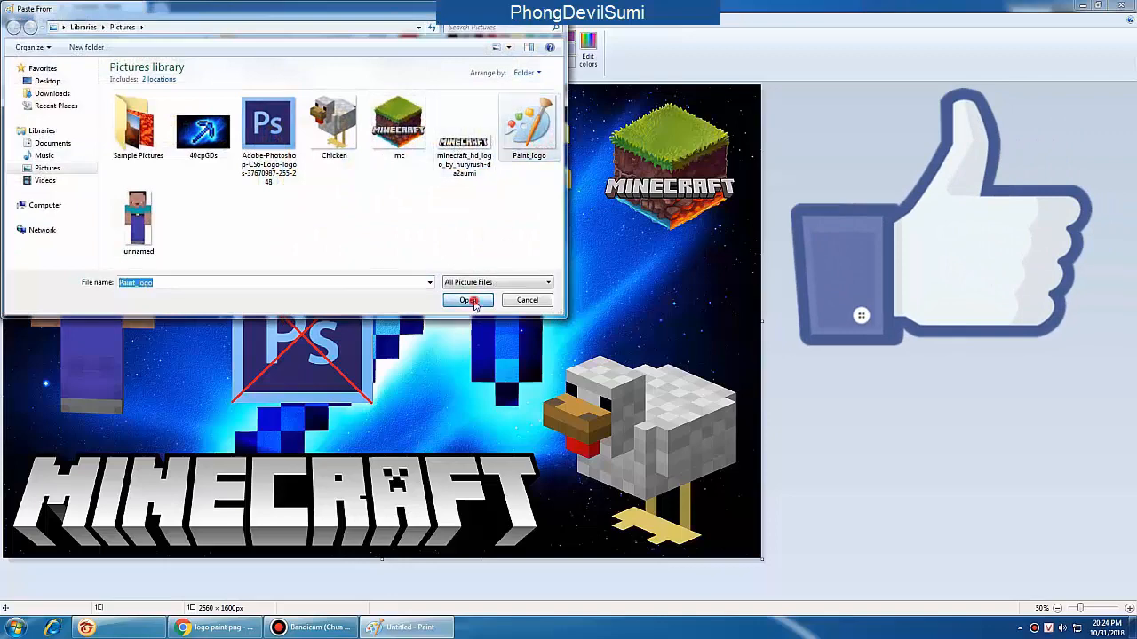
{"action": "left_click", "coordinate": [468, 300]}
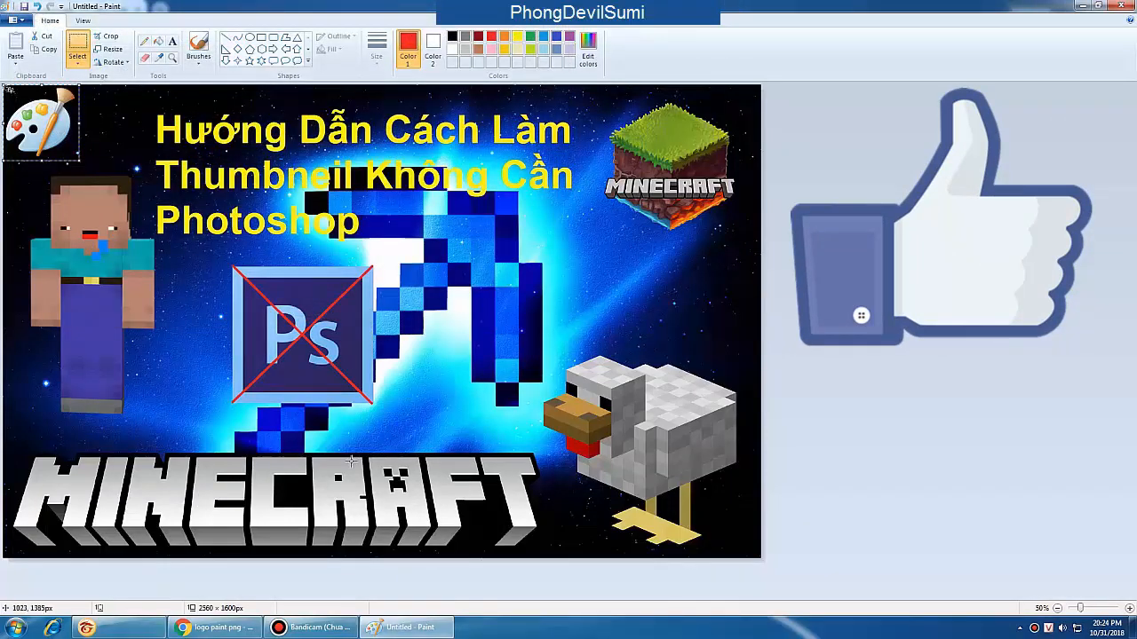
- Place the Paint palette logo between the crossed-out Photoshop logo and the chicken, enlarged to about 570 × 574 px
{"action": "left_click_drag", "start_coordinate": [36, 131], "coordinate": [472, 332]}
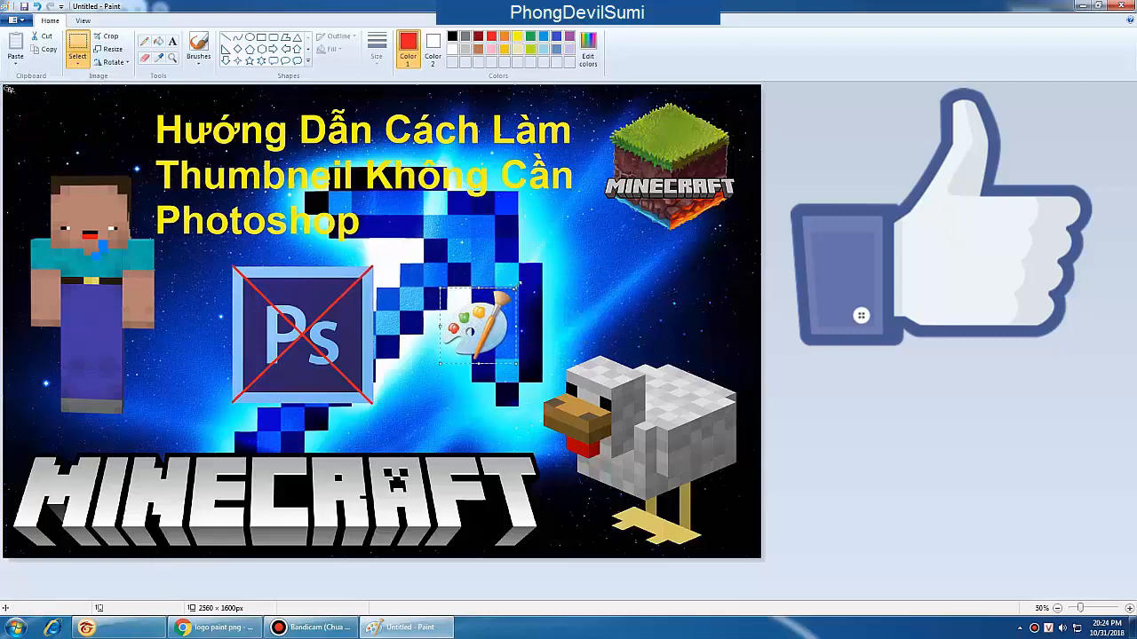
{"action": "left_click_drag", "start_coordinate": [517, 285], "coordinate": [629, 219]}
{"action": "left_click_drag", "start_coordinate": [589, 270], "coordinate": [540, 303]}
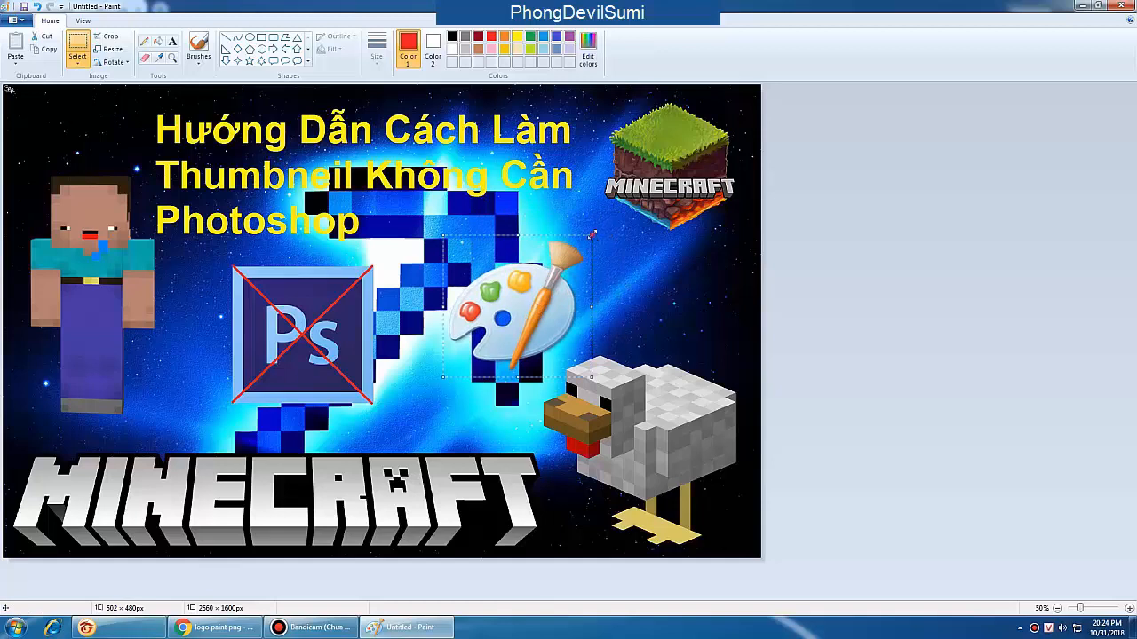
{"action": "left_click_drag", "start_coordinate": [592, 235], "coordinate": [613, 208]}
{"action": "left_click_drag", "start_coordinate": [581, 271], "coordinate": [560, 287]}
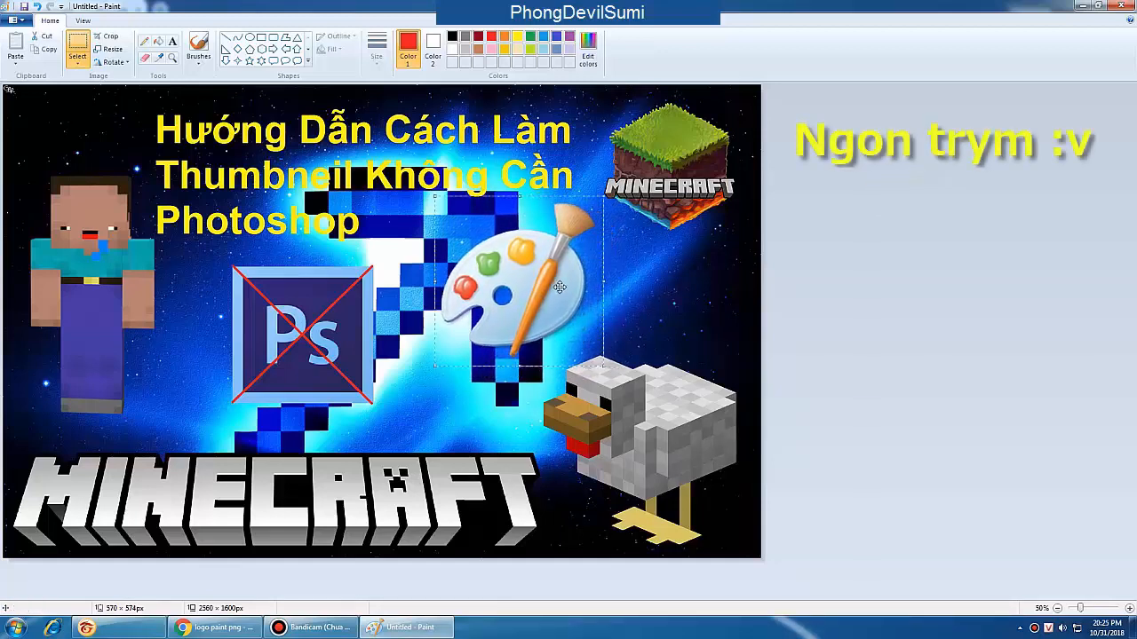
- Switch to Chrome and search Google Images for "dấu tích"
{"action": "left_click", "coordinate": [217, 628]}
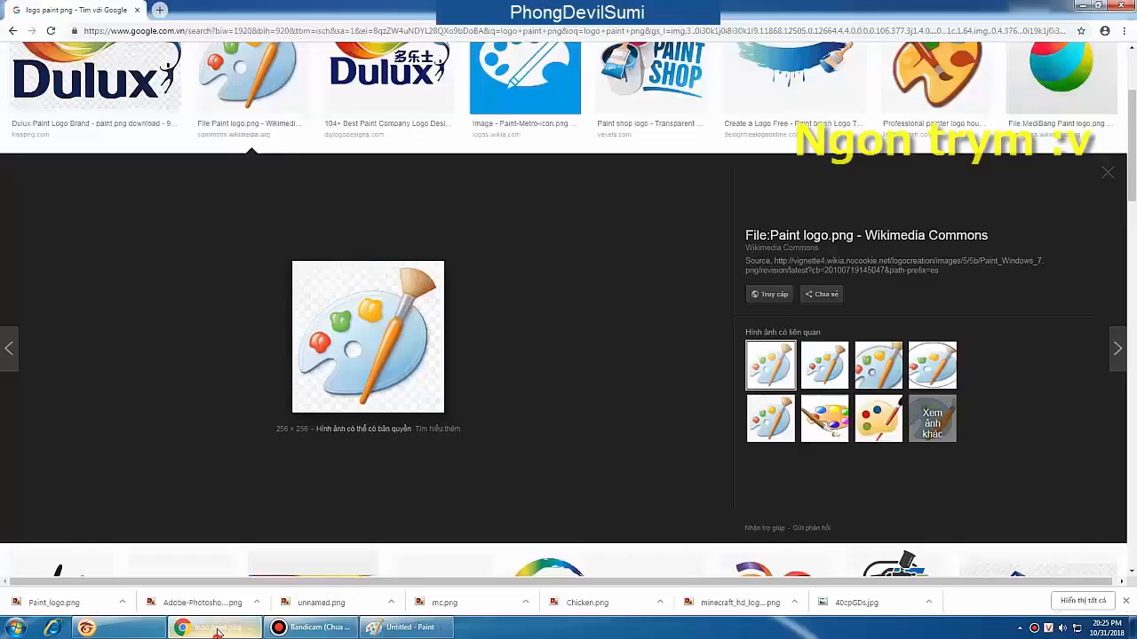
{"action": "scroll", "coordinate": [233, 168], "scroll_direction": "up", "scroll_amount": 3}
{"action": "left_click_drag", "start_coordinate": [160, 68], "coordinate": [2, 90]}
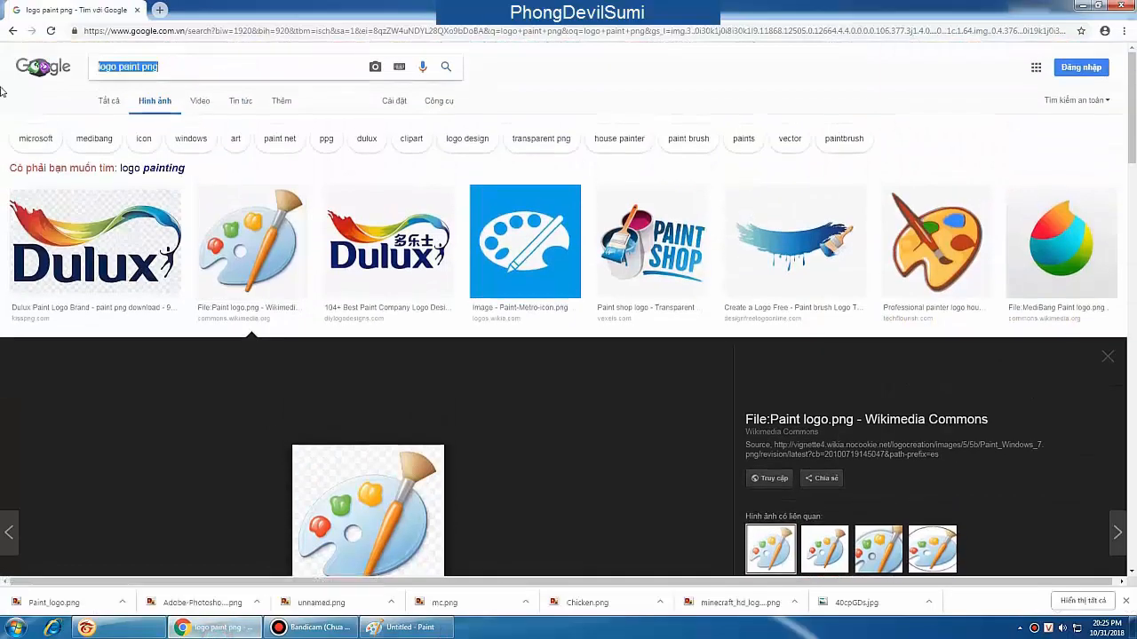
{"action": "type", "text": "dấu tích"}
{"action": "key", "text": "Return"}
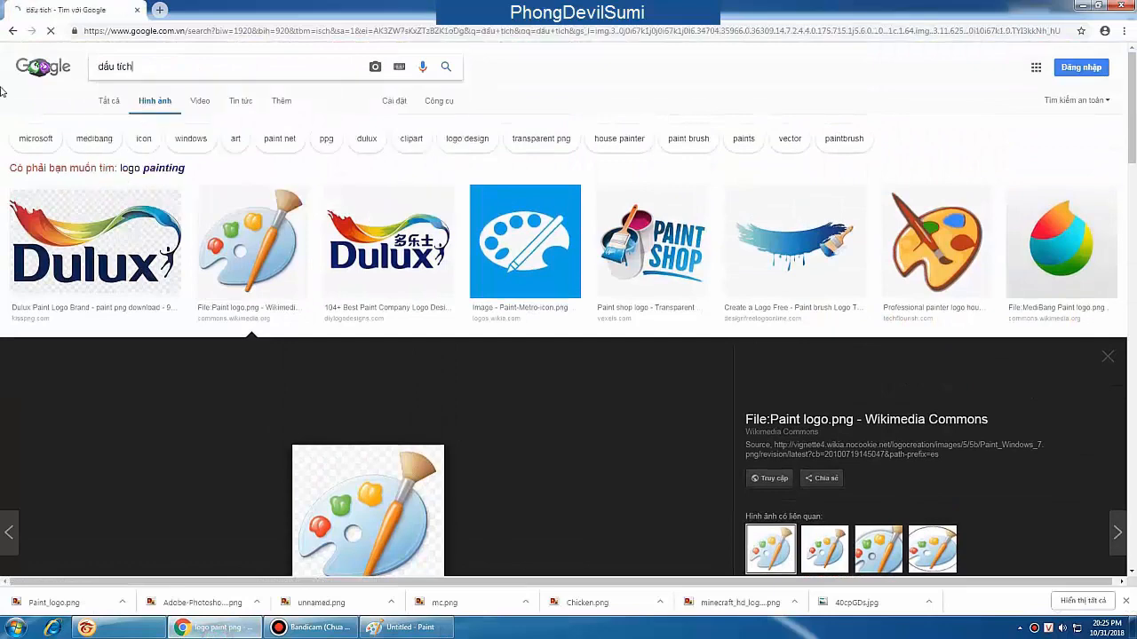
- Refine the image search to "dấu tích png"
{"action": "left_click", "coordinate": [150, 66]}
{"action": "type", "text": "pn"}
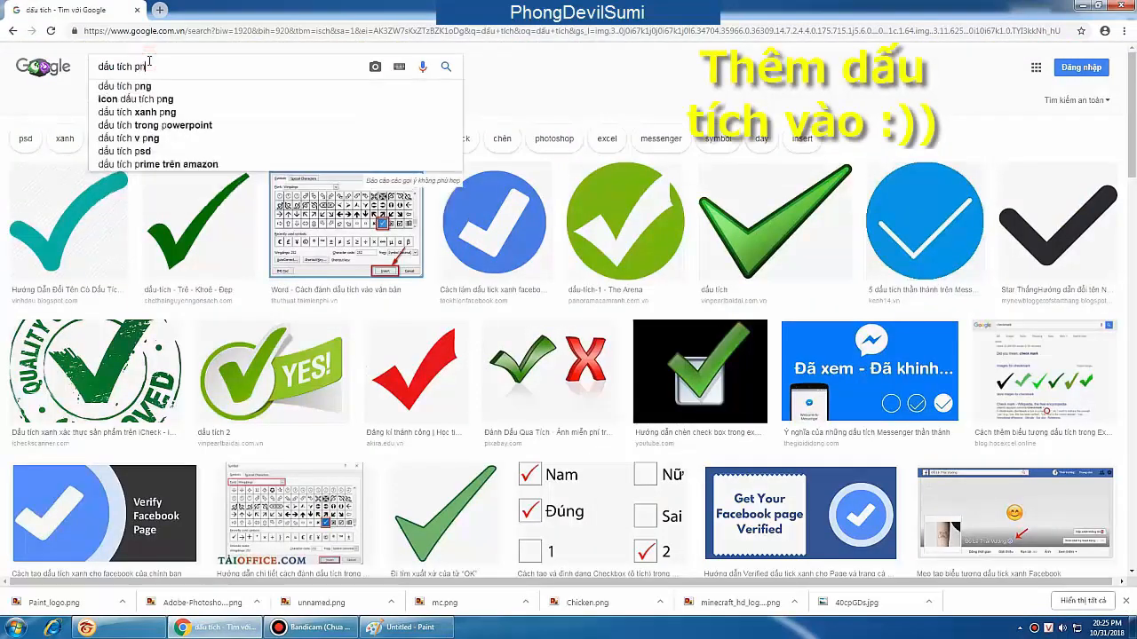
{"action": "type", "text": "g"}
{"action": "key", "text": "Return"}
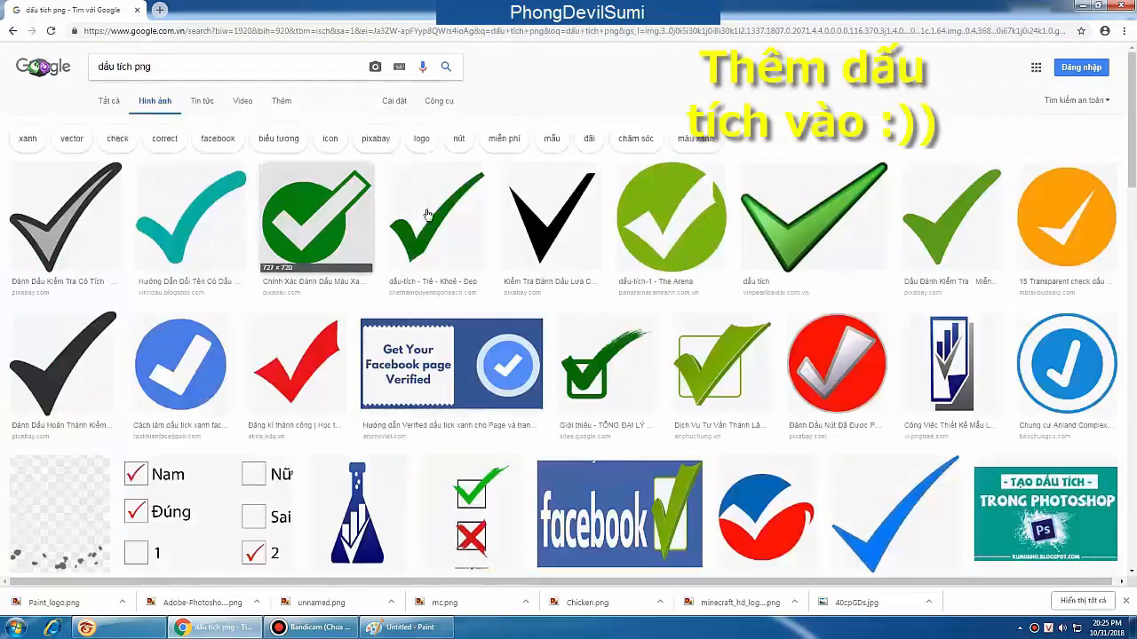
- Open the glossy green tick mark from vinpearlbaidai.com and save it as the PNG image dấu-tích in the Pictures library
{"action": "left_click", "coordinate": [835, 228]}
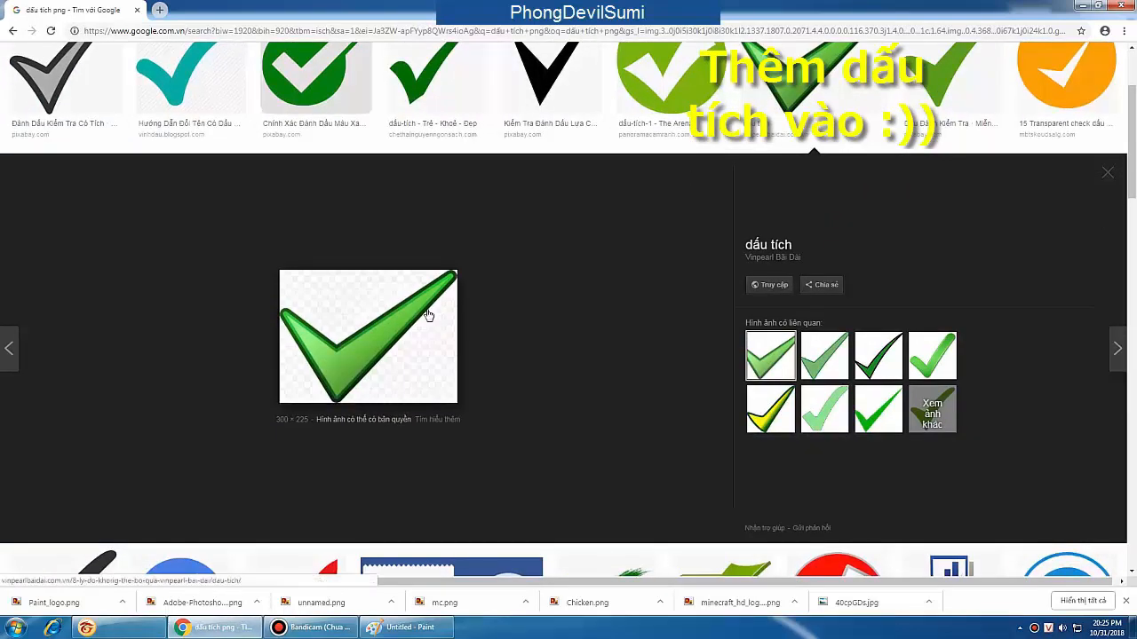
{"action": "right_click", "coordinate": [385, 330]}
{"action": "left_click", "coordinate": [435, 442]}
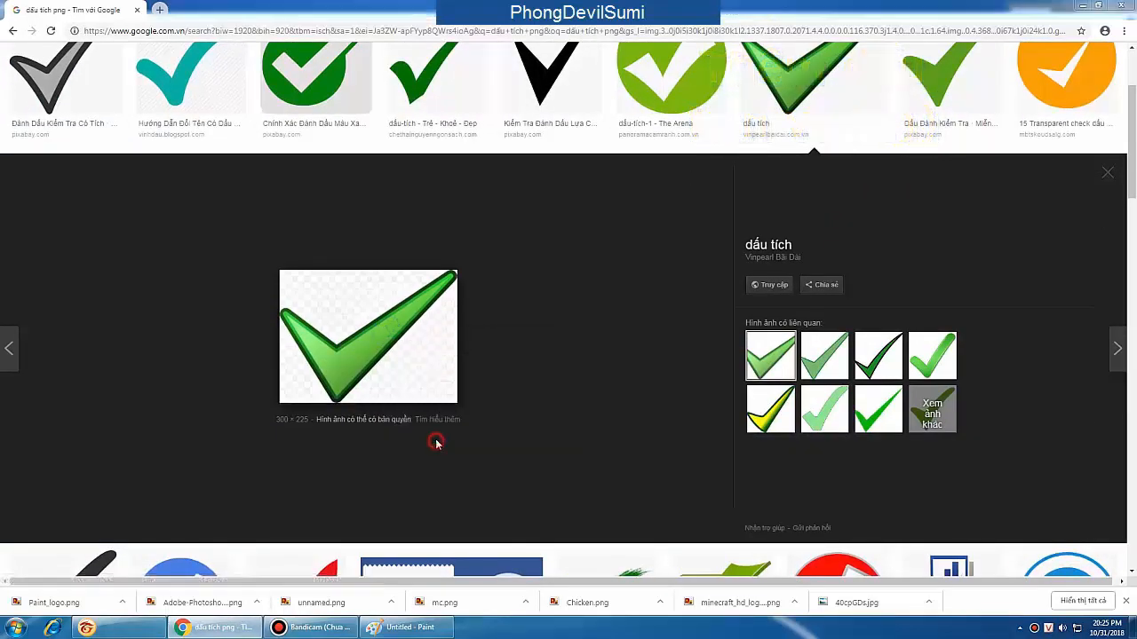
{"action": "left_click", "coordinate": [469, 302]}
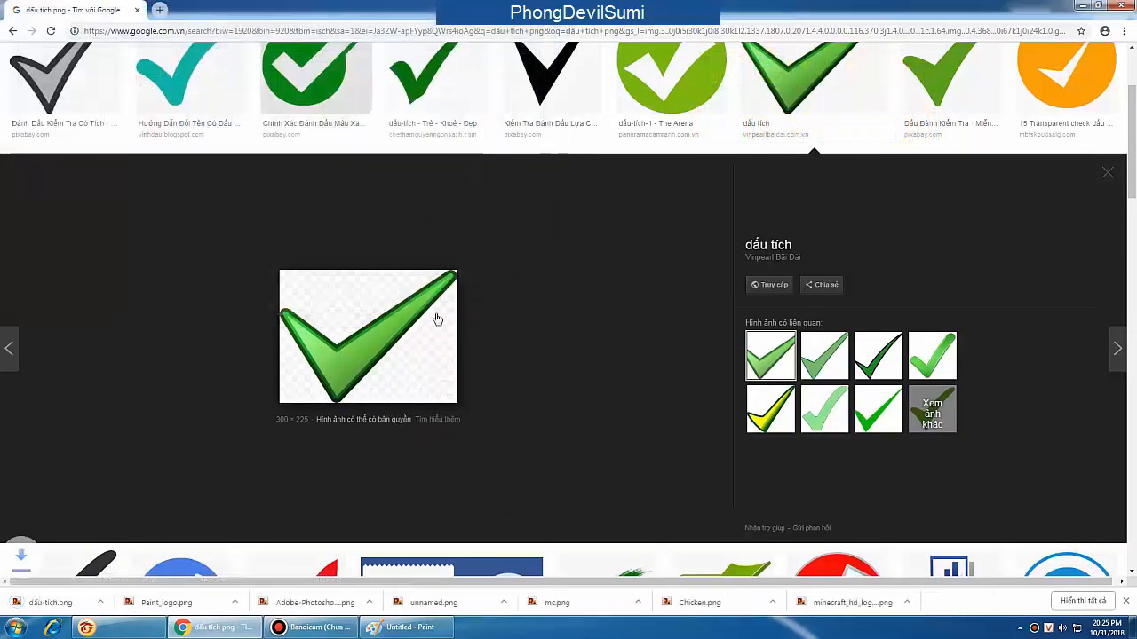
- Switch to Paint and paste the dấu-tích image from the Pictures library into the thumbnail
{"action": "left_click", "coordinate": [387, 627]}
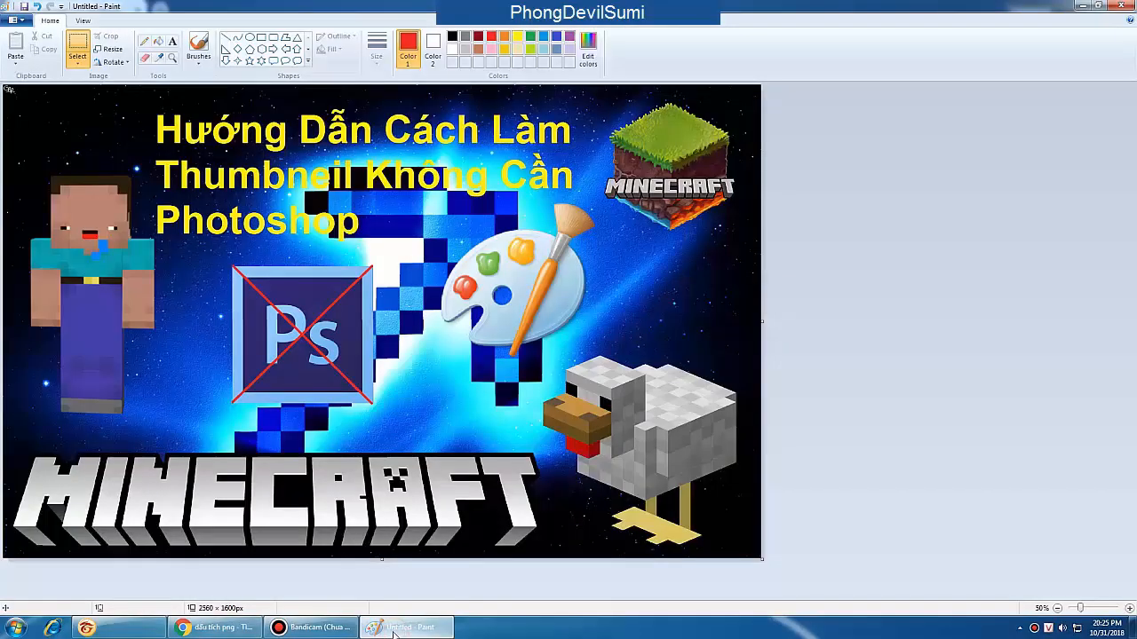
{"action": "left_click", "coordinate": [15, 65]}
{"action": "left_click", "coordinate": [23, 94]}
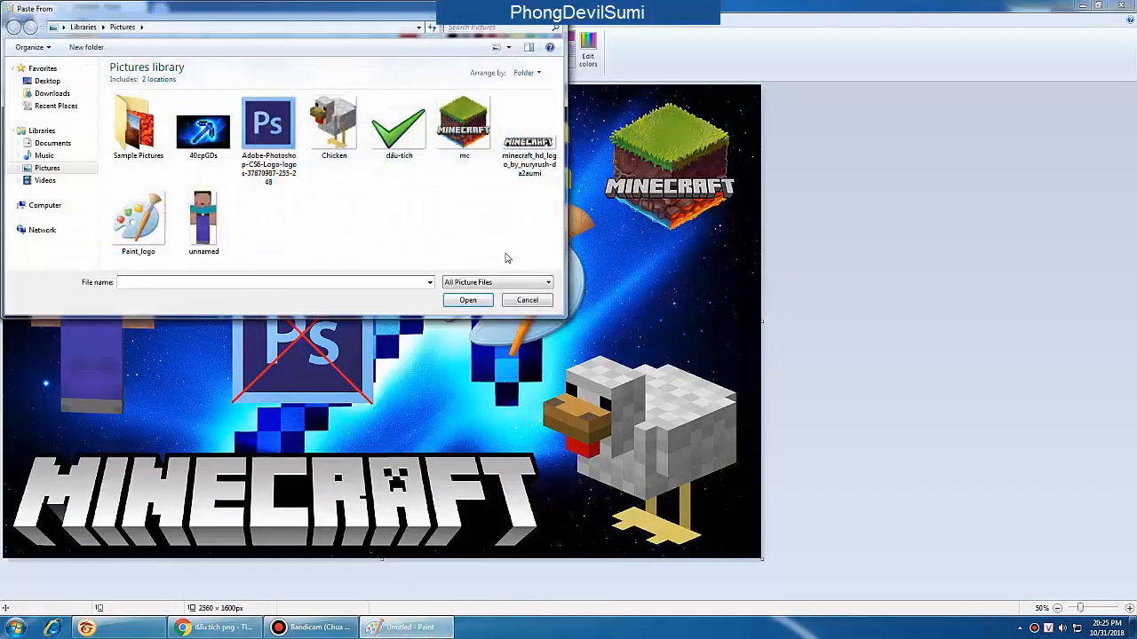
{"action": "left_click", "coordinate": [399, 129]}
{"action": "left_click", "coordinate": [467, 300]}
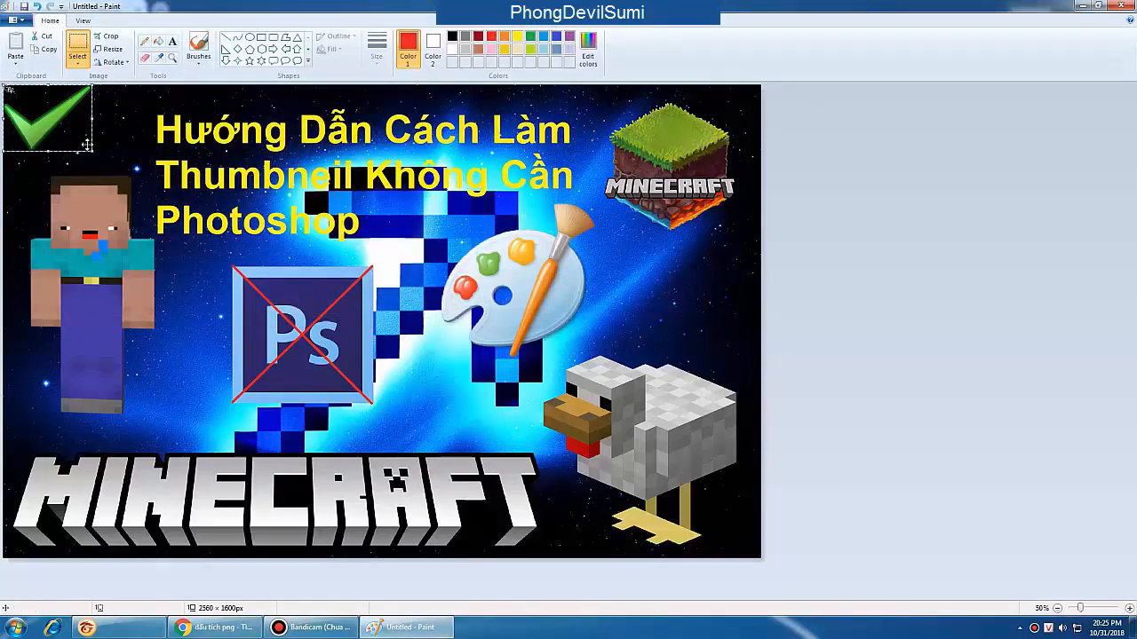
- Place the green tick mark just below the Paint palette logo, resized to about 610 × 316 px
{"action": "left_click_drag", "start_coordinate": [87, 144], "coordinate": [555, 377]}
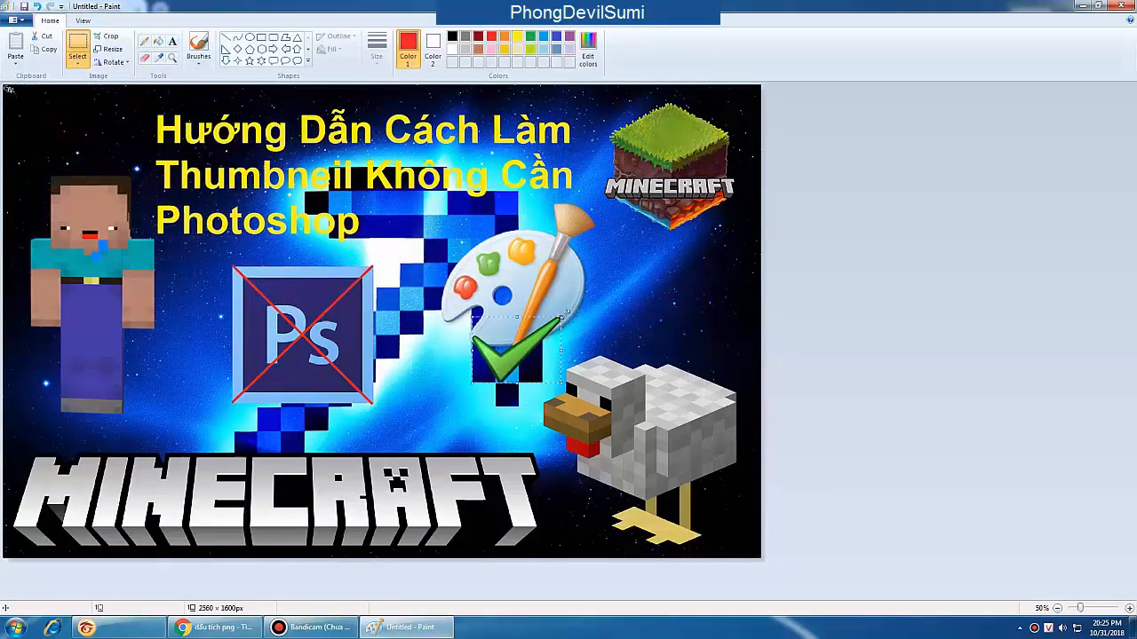
{"action": "left_click_drag", "start_coordinate": [561, 317], "coordinate": [653, 271]}
{"action": "mouse_move", "coordinate": [584, 342]}
{"action": "left_mouse_down"}
{"action": "mouse_move", "coordinate": [559, 369]}
{"action": "mouse_move", "coordinate": [591, 357]}
{"action": "mouse_move", "coordinate": [583, 352]}
{"action": "left_mouse_up"}
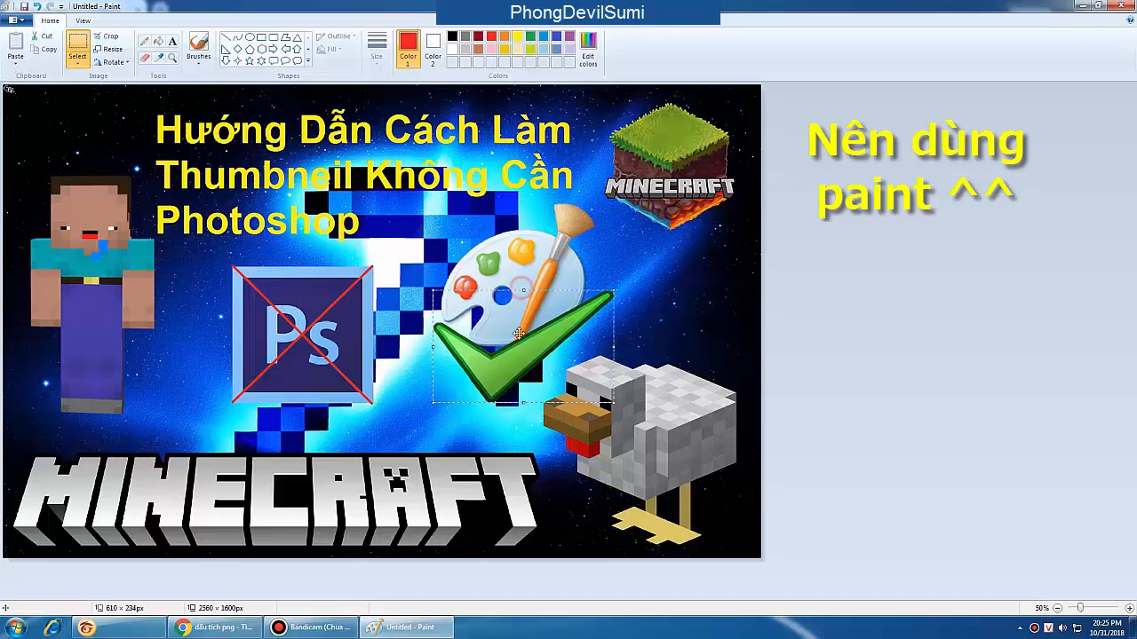
{"action": "left_click_drag", "start_coordinate": [523, 290], "coordinate": [518, 334]}
{"action": "mouse_move", "coordinate": [522, 365]}
{"action": "left_mouse_down"}
{"action": "mouse_move", "coordinate": [529, 341]}
{"action": "mouse_move", "coordinate": [536, 360]}
{"action": "mouse_move", "coordinate": [537, 303]}
{"action": "mouse_move", "coordinate": [528, 365]}
{"action": "left_mouse_up"}
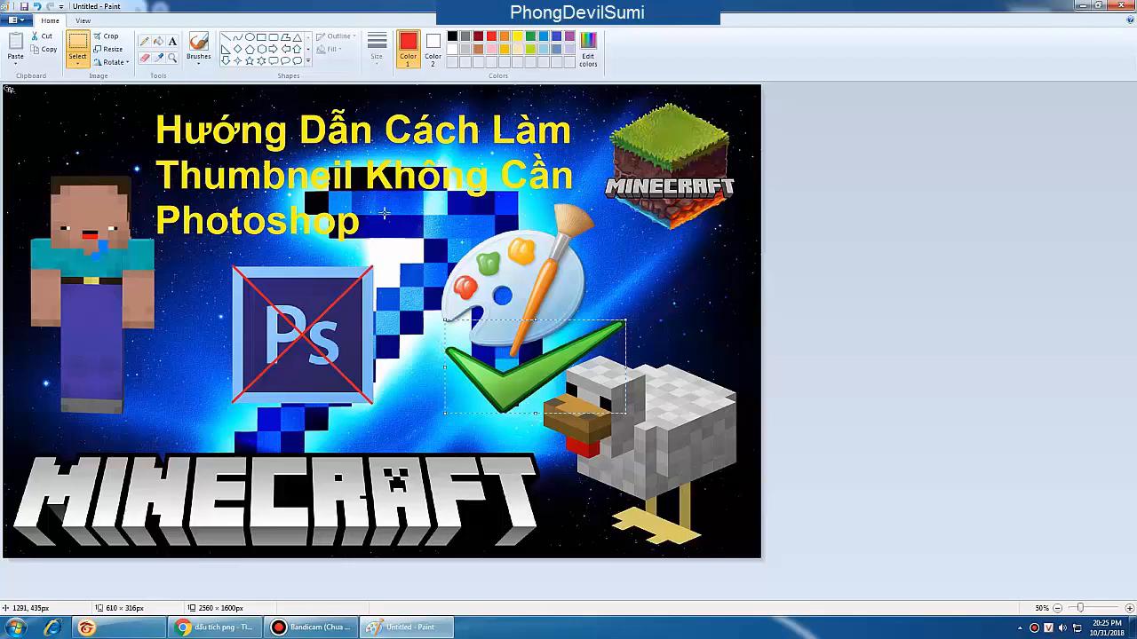
- Start a text box directly below the crossed-out Photoshop logo and set its font size to 150
{"action": "left_click", "coordinate": [172, 41]}
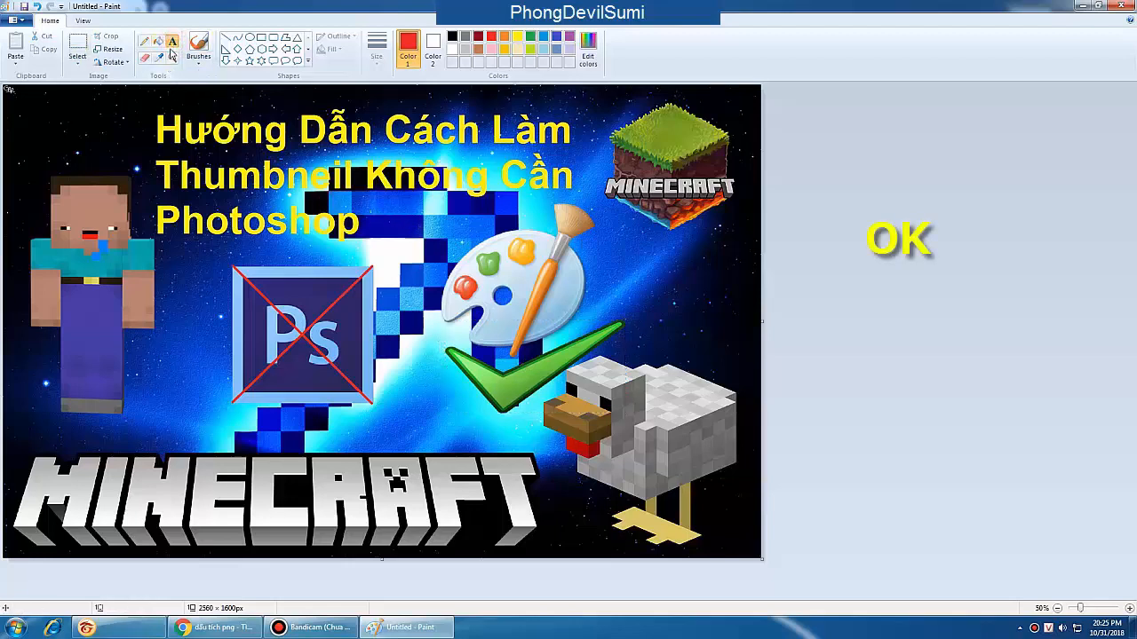
{"action": "left_click", "coordinate": [229, 393]}
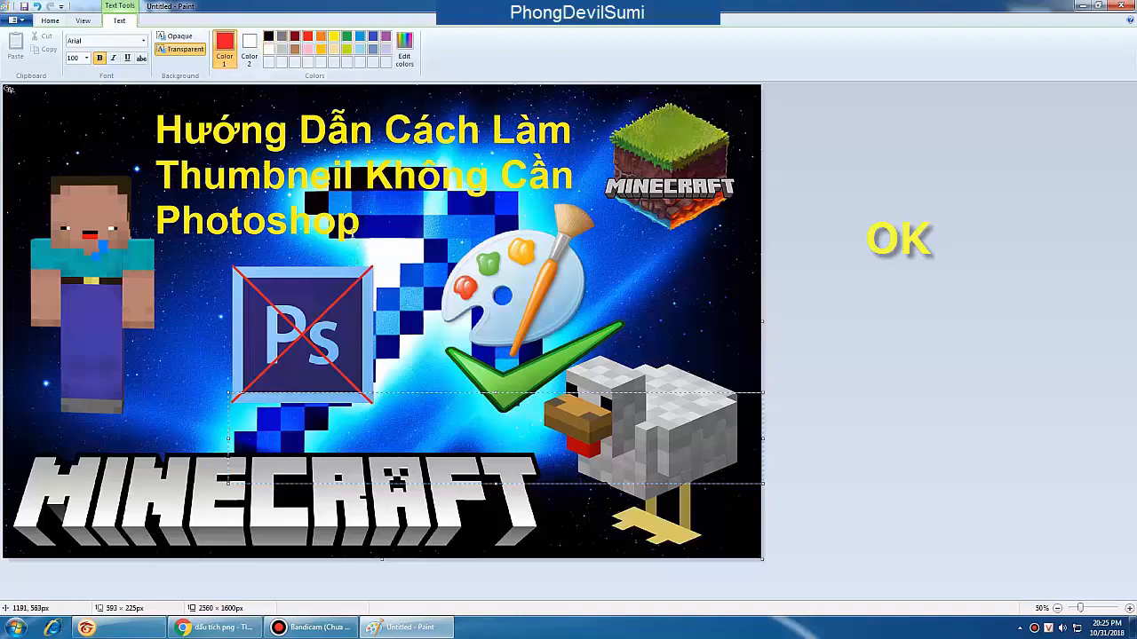
{"action": "left_click", "coordinate": [86, 58]}
{"action": "key", "text": "BackSpace"}
{"action": "key", "text": "BackSpace"}
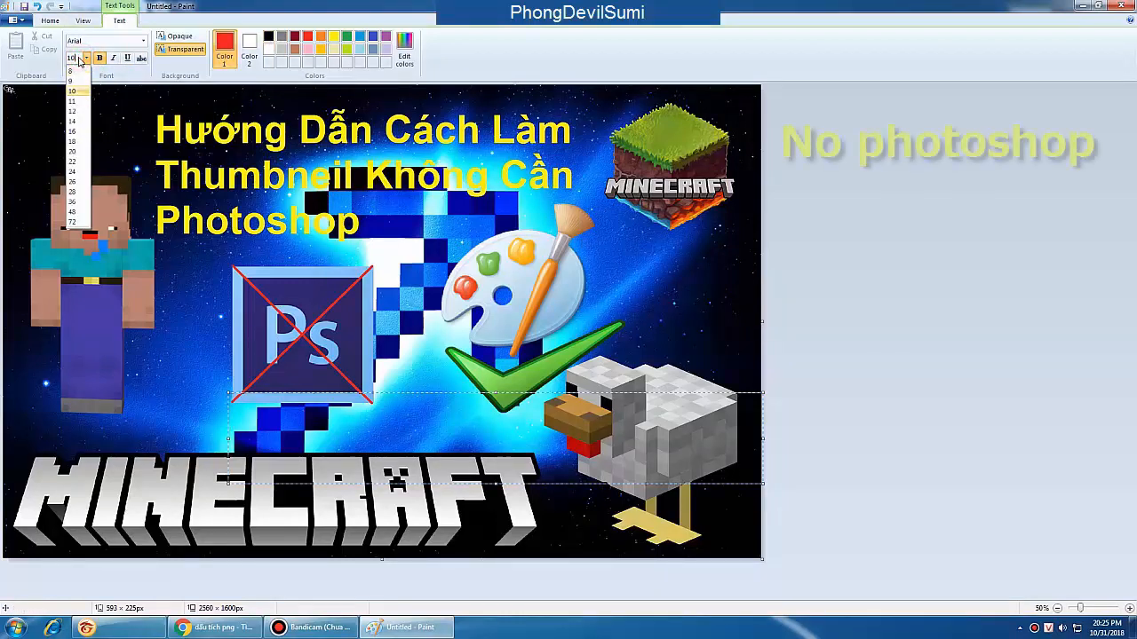
{"action": "type", "text": "50"}
{"action": "key", "text": "Return"}
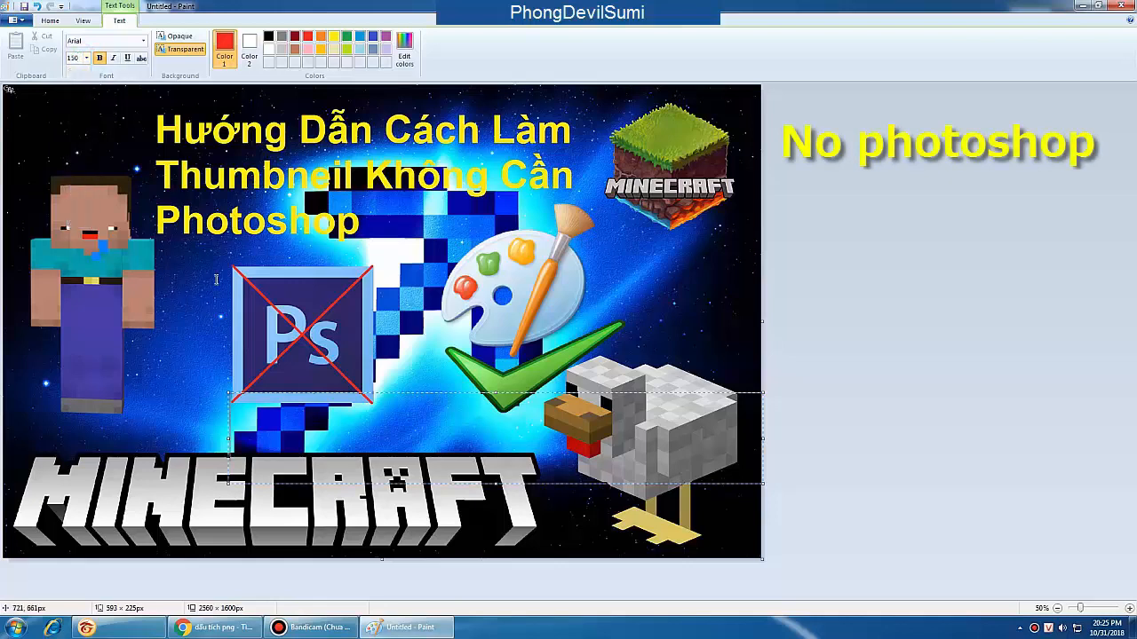
- Set the text colour to yellow and write No in the text box below the Photoshop logo
{"action": "type", "text": "No"}
{"action": "key", "text": "BackSpace"}
{"action": "key", "text": "BackSpace"}
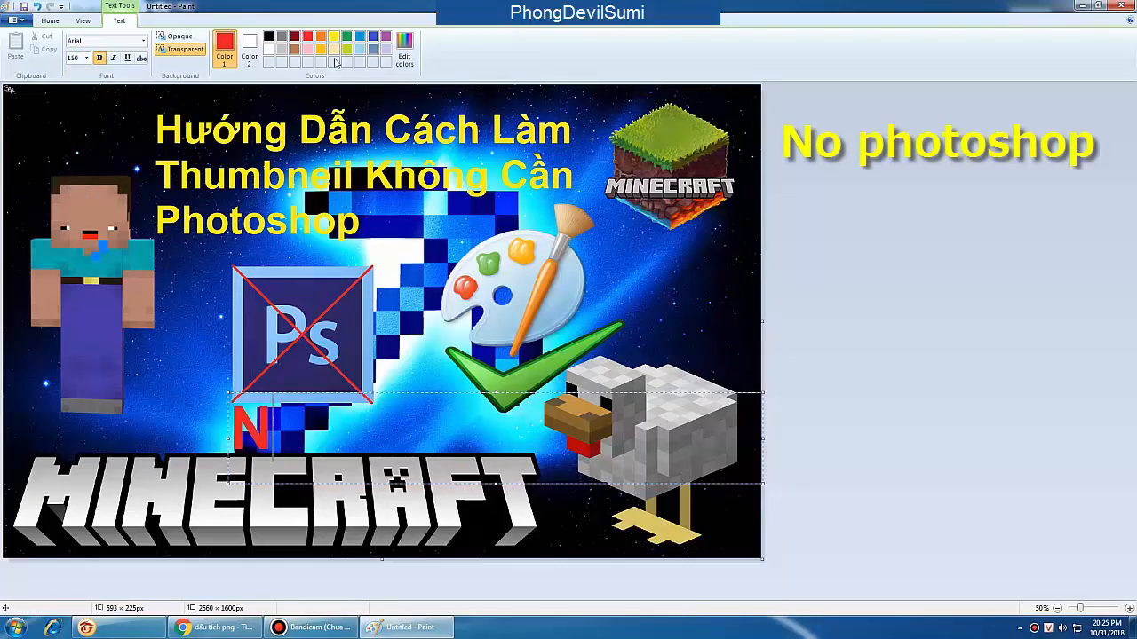
{"action": "left_click", "coordinate": [333, 37]}
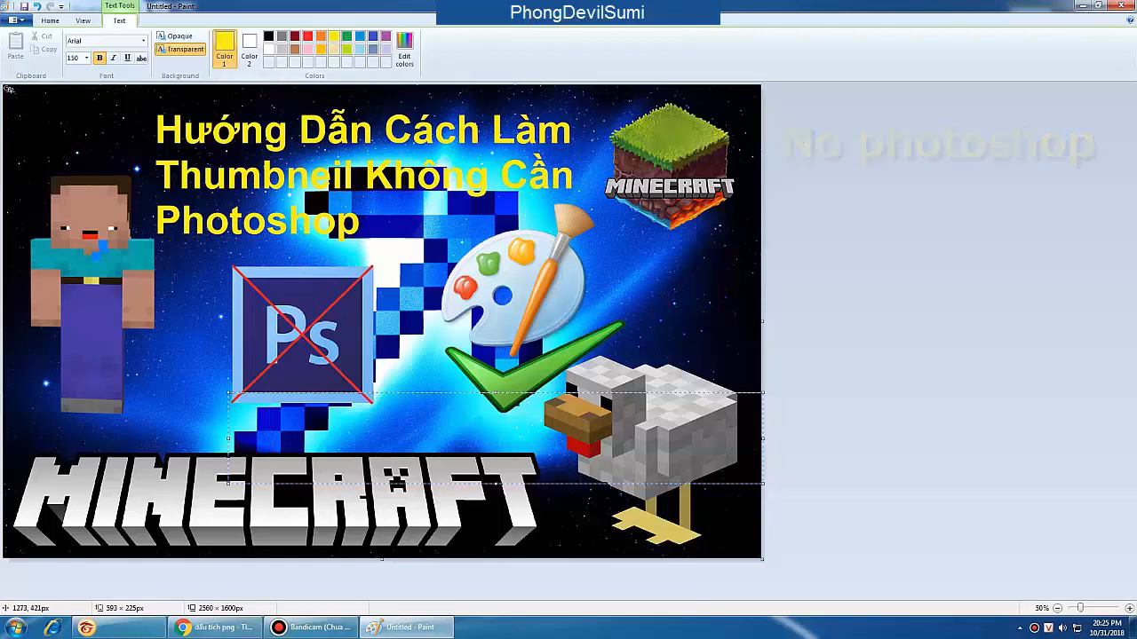
{"action": "type", "text": "No"}
{"action": "left_click", "coordinate": [486, 243]}
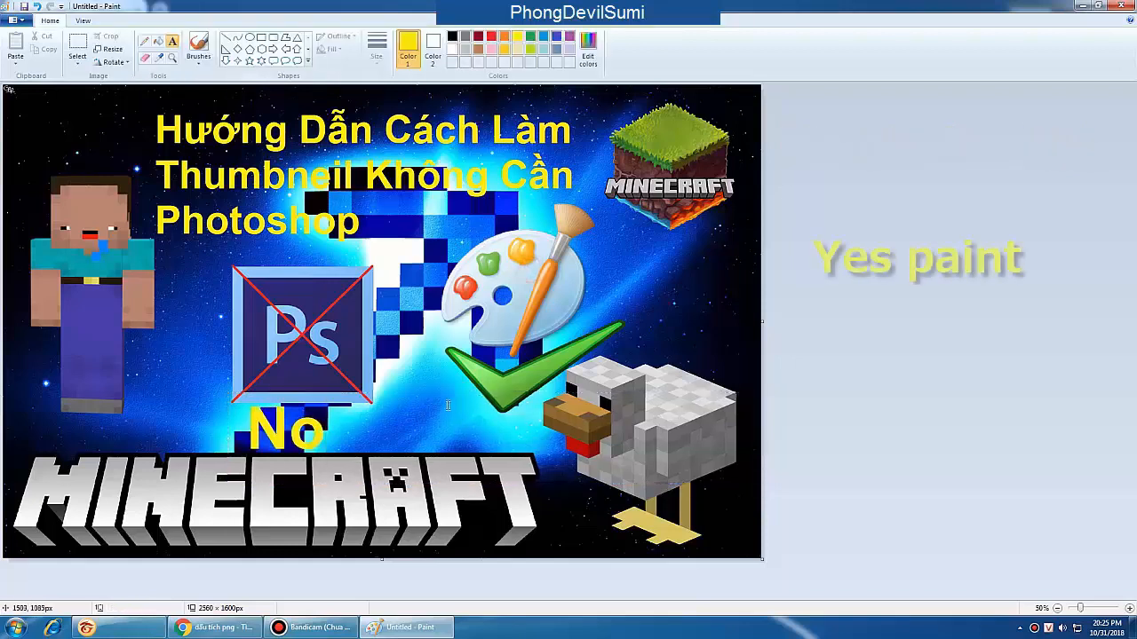
- Write a yellow letter Y at size 150 below the green tick mark
{"action": "left_click_drag", "start_coordinate": [439, 383], "coordinate": [762, 517]}
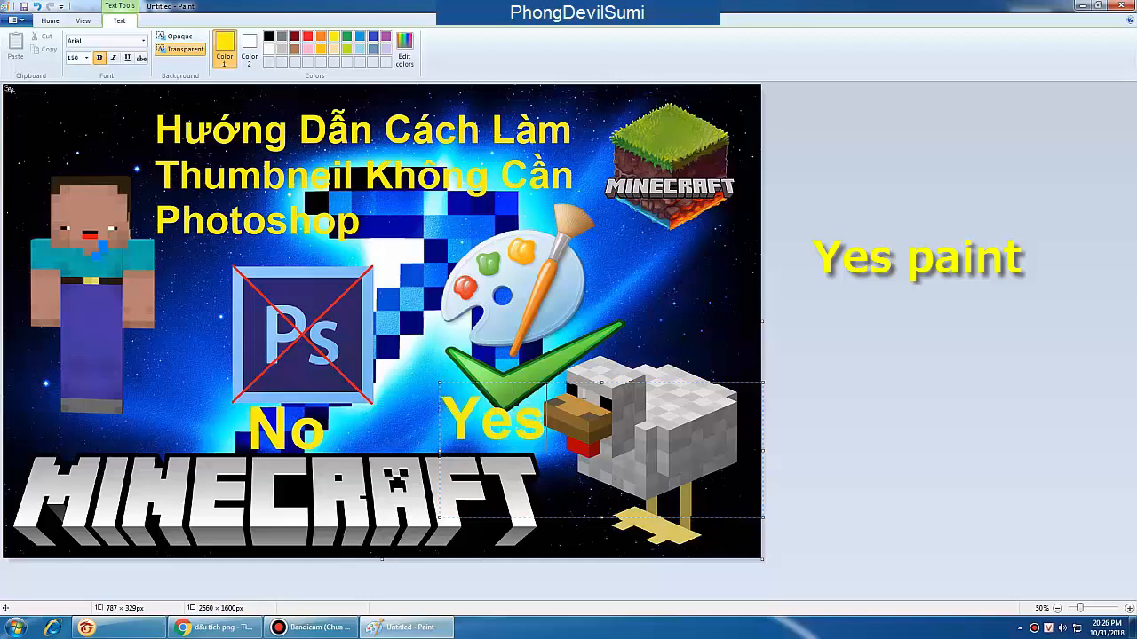
{"action": "key", "text": "BackSpace"}
{"action": "key", "text": "BackSpace"}
{"action": "left_click", "coordinate": [517, 347]}
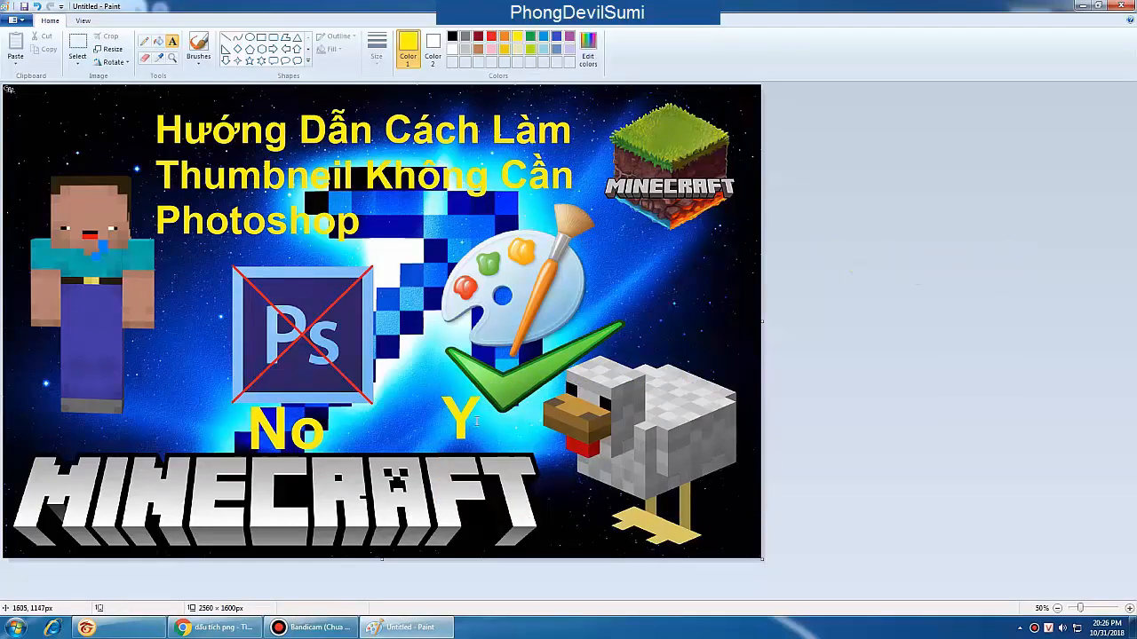
- Add the letters es in a separate text box right beside the Y so the label reads Yes
{"action": "left_click", "coordinate": [476, 422]}
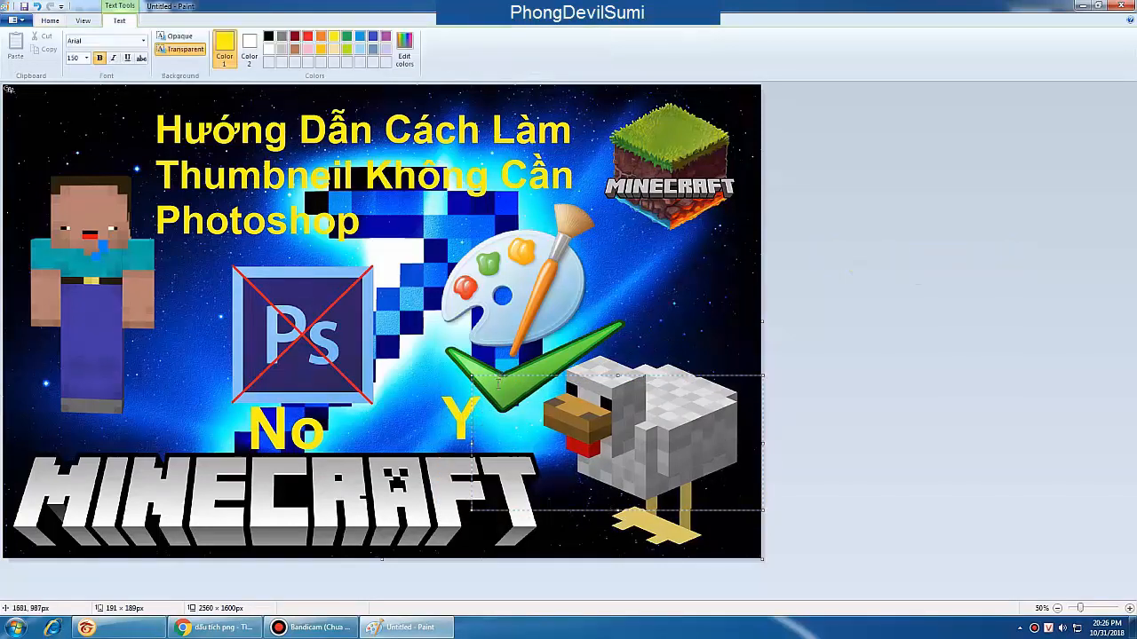
{"action": "left_click", "coordinate": [392, 348]}
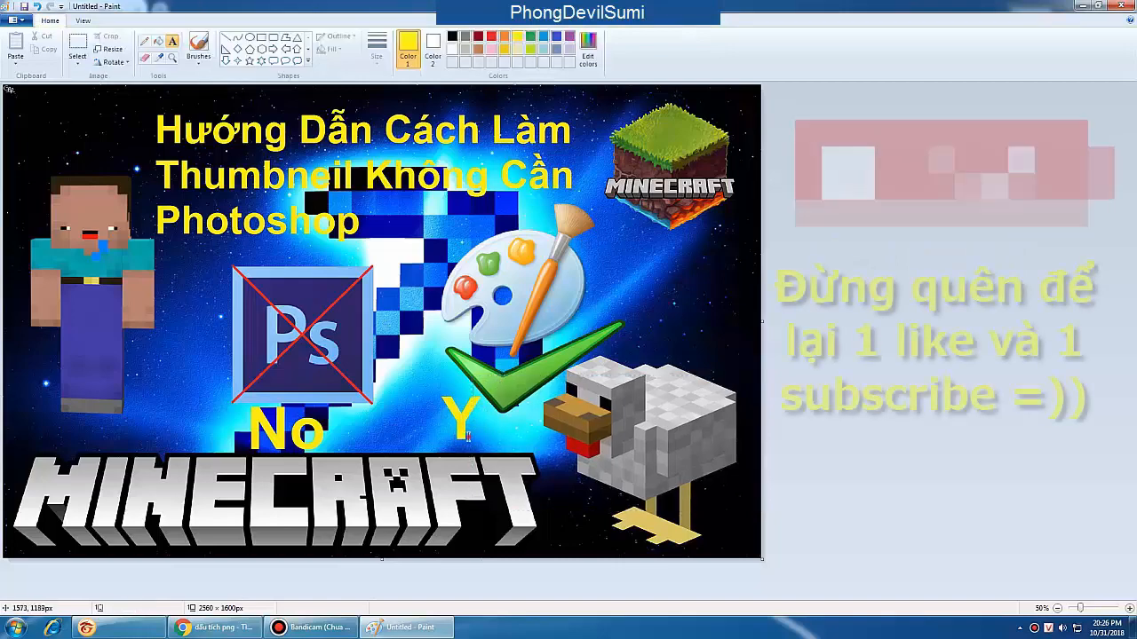
{"action": "left_click_drag", "start_coordinate": [470, 427], "coordinate": [537, 510]}
{"action": "type", "text": "es"}
{"action": "left_click", "coordinate": [387, 322]}
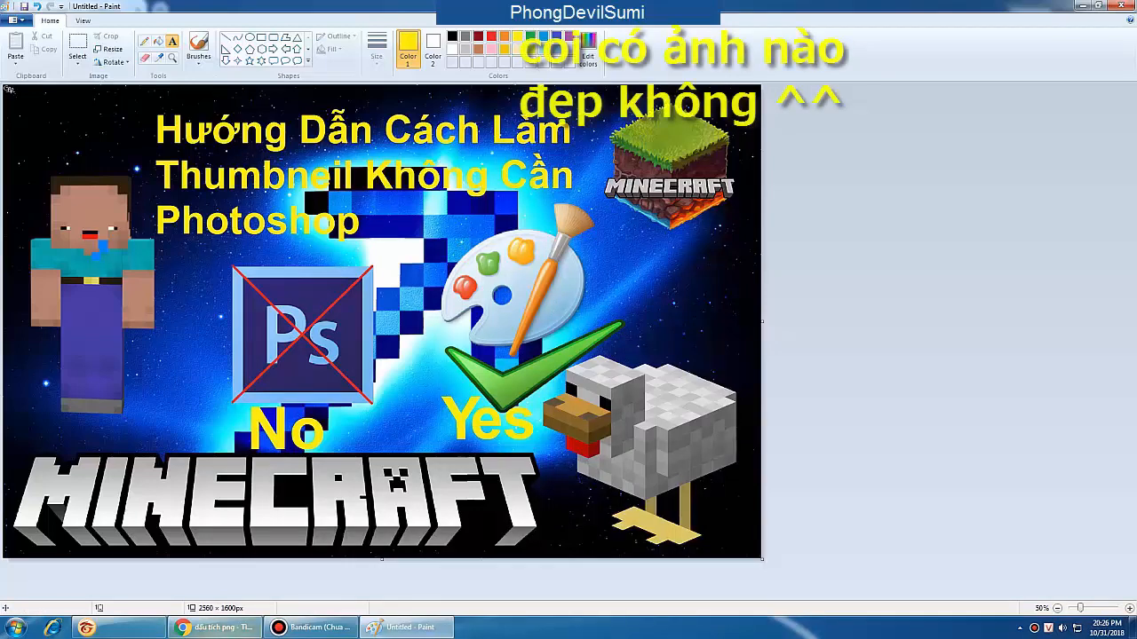
- Switch to Chrome and search Google Images for "png"
{"action": "left_click", "coordinate": [217, 627]}
{"action": "scroll", "coordinate": [545, 351], "scroll_direction": "up", "scroll_amount": 3}
{"action": "left_click", "coordinate": [133, 67]}
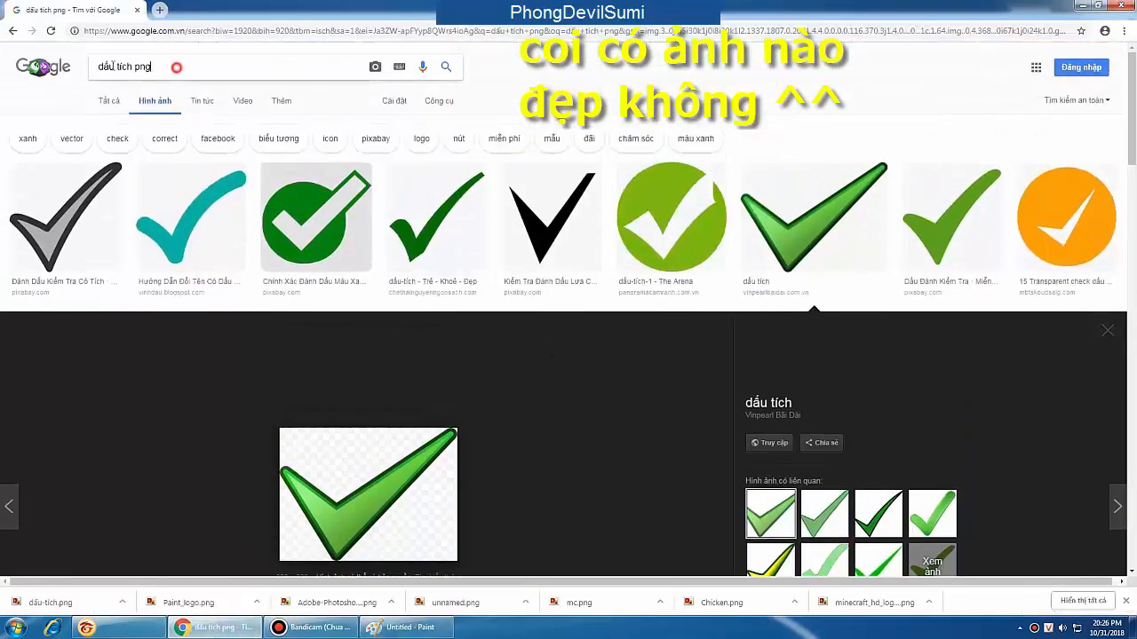
{"action": "key", "text": "ctrl+a"}
{"action": "key", "text": "BackSpace"}
{"action": "type", "text": "png"}
{"action": "key", "text": "Return"}
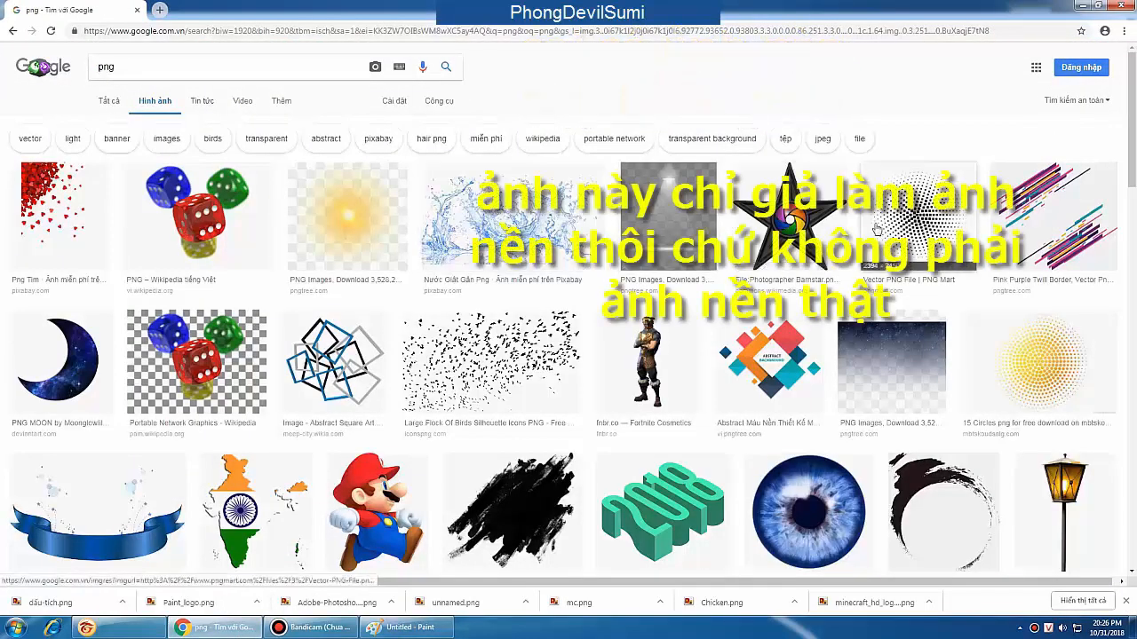
- Preview the yellow light effect, then open PNG Mart's black dot pattern and save it as Vector-PNG-File in the Pictures library
{"action": "left_click", "coordinate": [364, 220]}
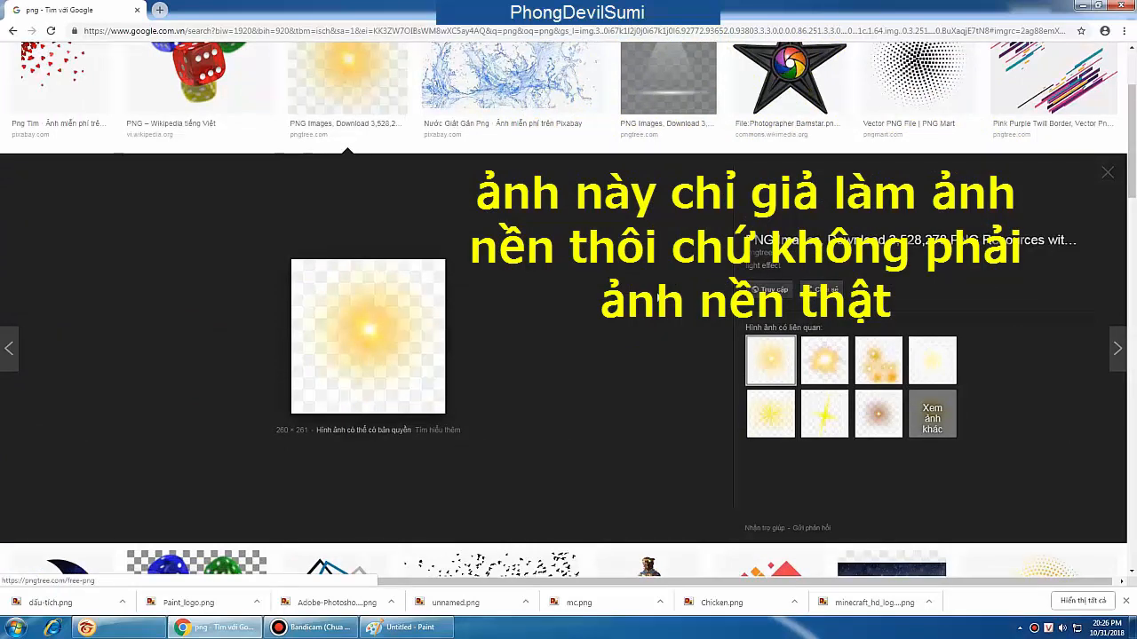
{"action": "scroll", "coordinate": [377, 355], "scroll_direction": "up", "scroll_amount": 2}
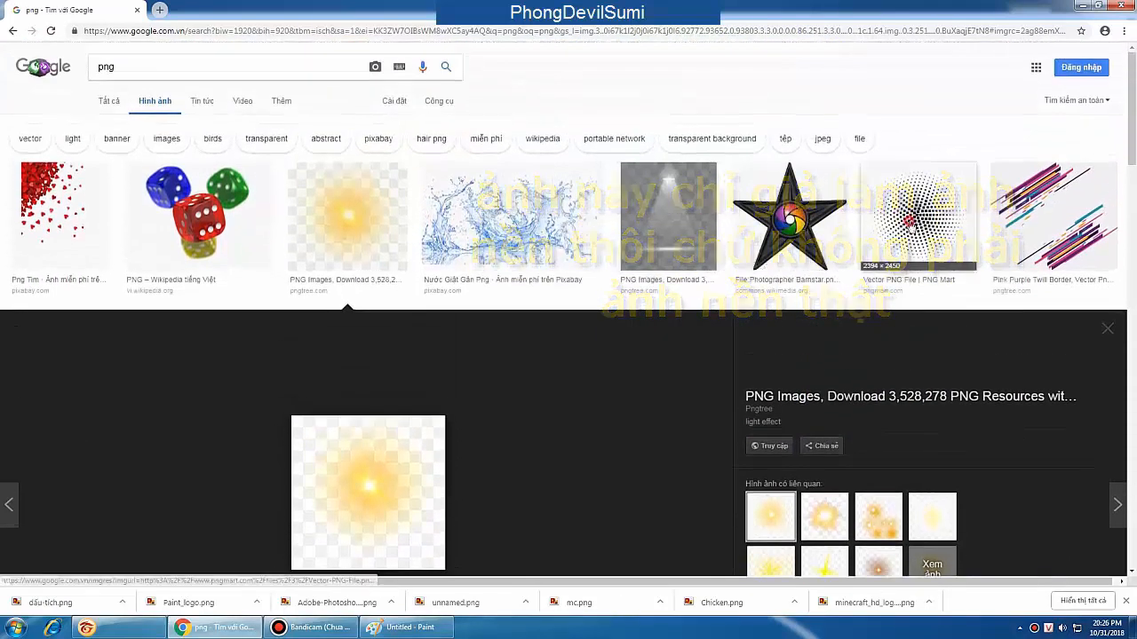
{"action": "left_click", "coordinate": [927, 222]}
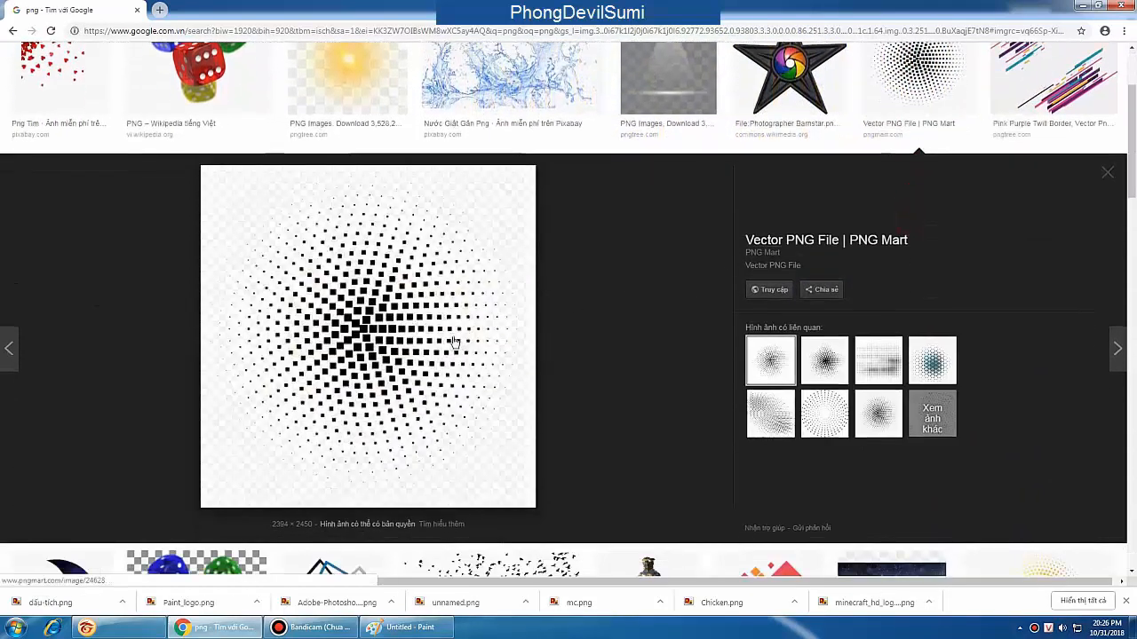
{"action": "right_click", "coordinate": [404, 302]}
{"action": "left_click", "coordinate": [426, 400]}
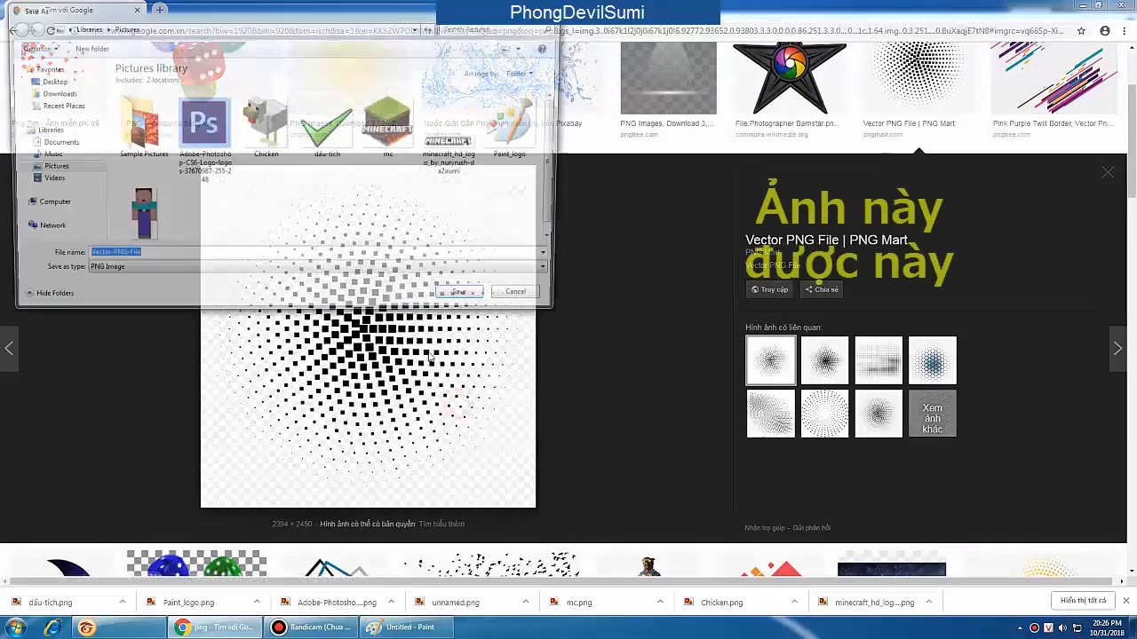
{"action": "left_click", "coordinate": [456, 302]}
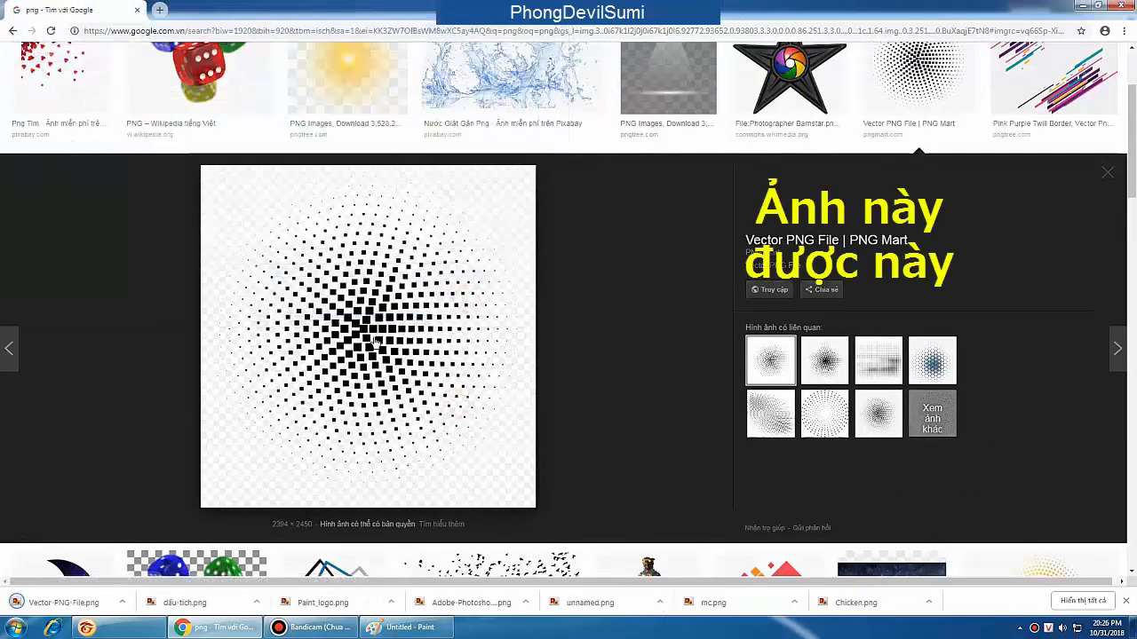
- Switch to Paint and paste Vector-PNG-File from the Pictures library into the thumbnail
{"action": "left_click", "coordinate": [418, 627]}
{"action": "left_click", "coordinate": [17, 62]}
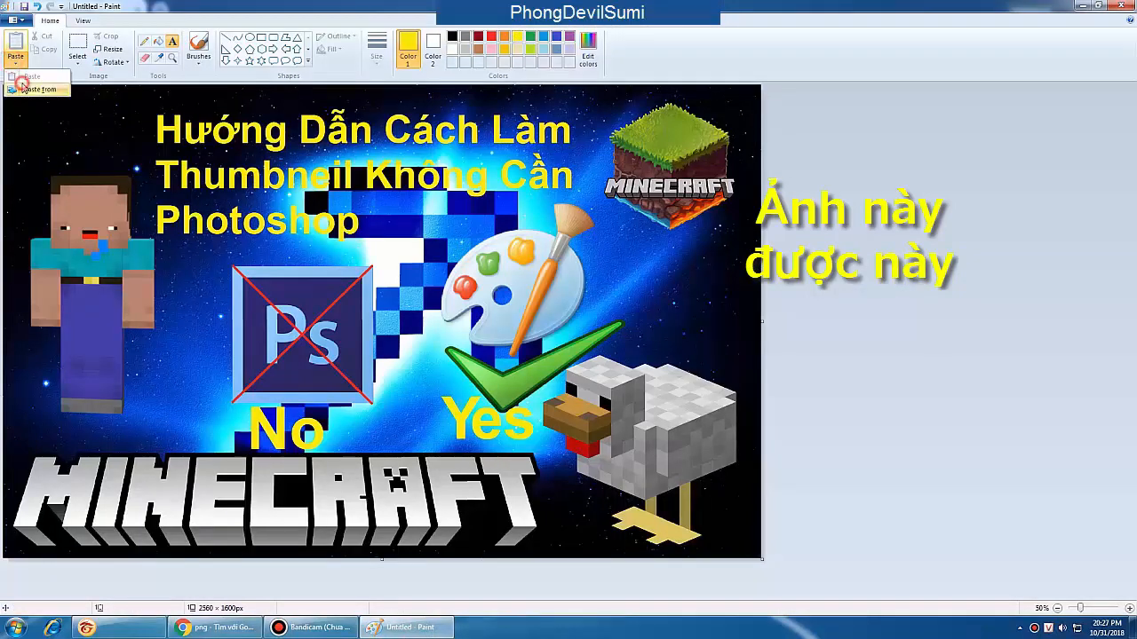
{"action": "left_click", "coordinate": [36, 87]}
{"action": "double_click", "coordinate": [291, 202]}
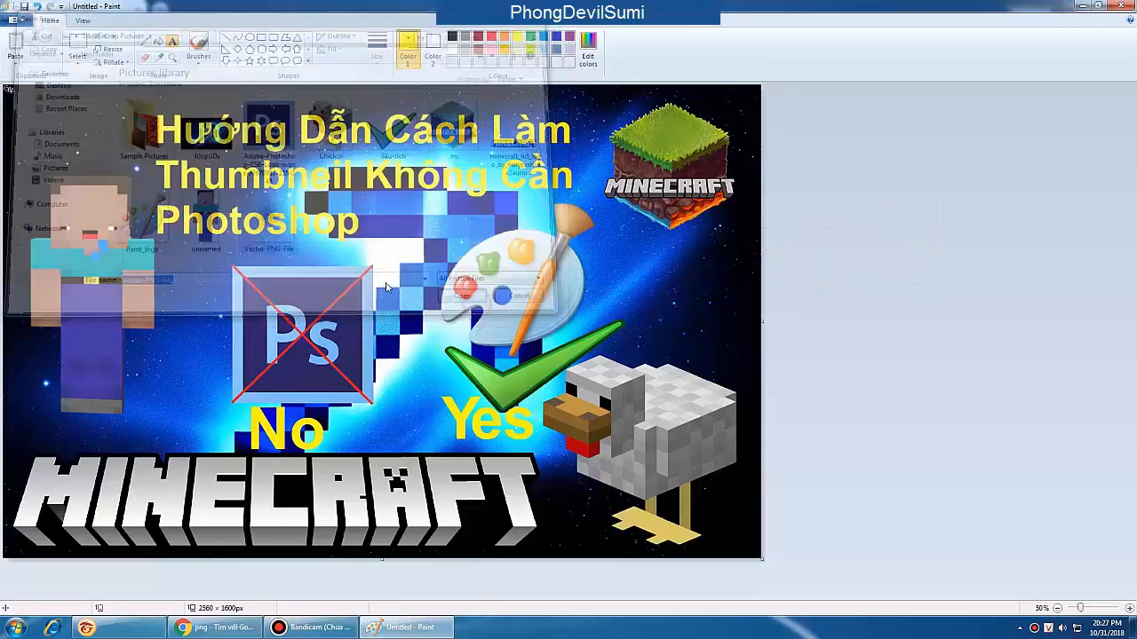
- Shrink the pasted dot pattern to about 760 × 826 px and position it over the No label
{"action": "left_click_drag", "start_coordinate": [458, 328], "coordinate": [506, 349]}
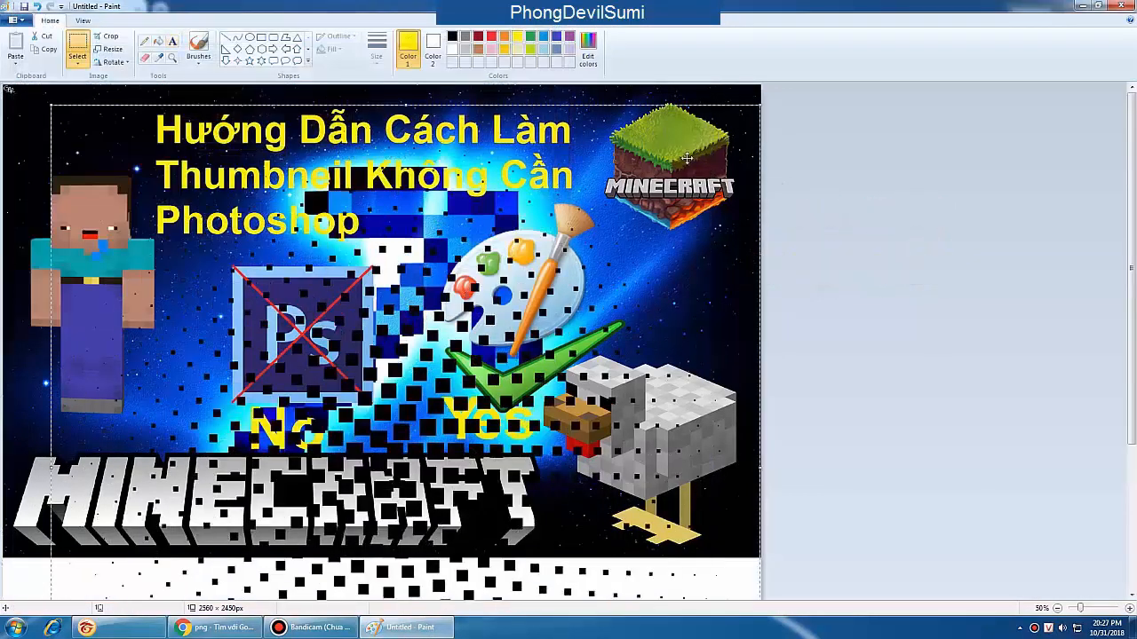
{"action": "left_click_drag", "start_coordinate": [573, 210], "coordinate": [547, 216]}
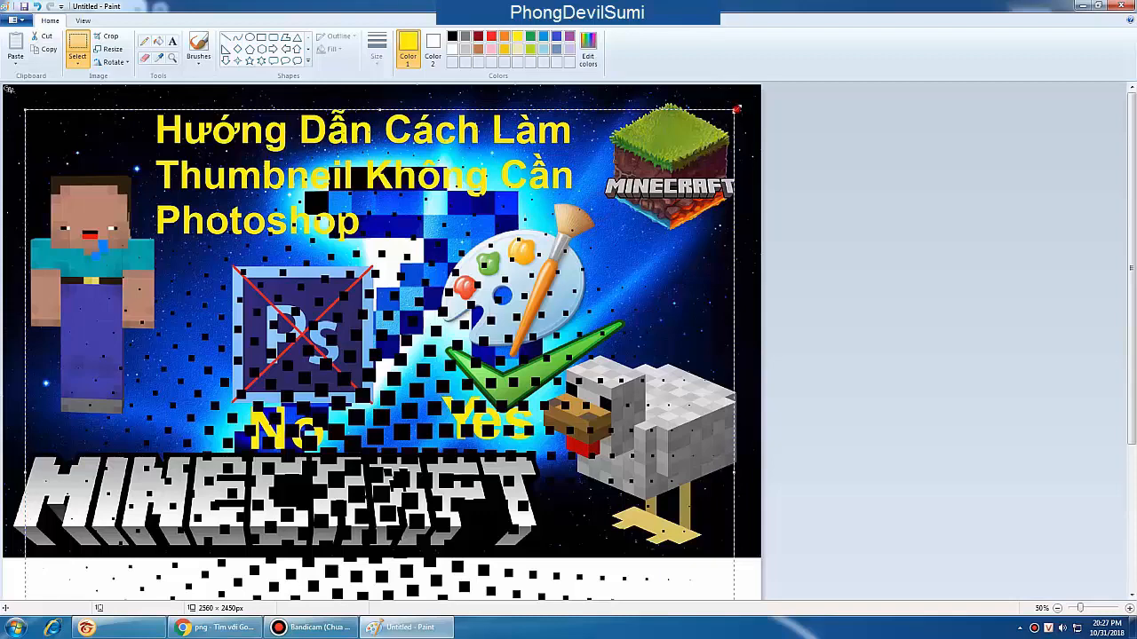
{"action": "left_click_drag", "start_coordinate": [736, 109], "coordinate": [551, 195]}
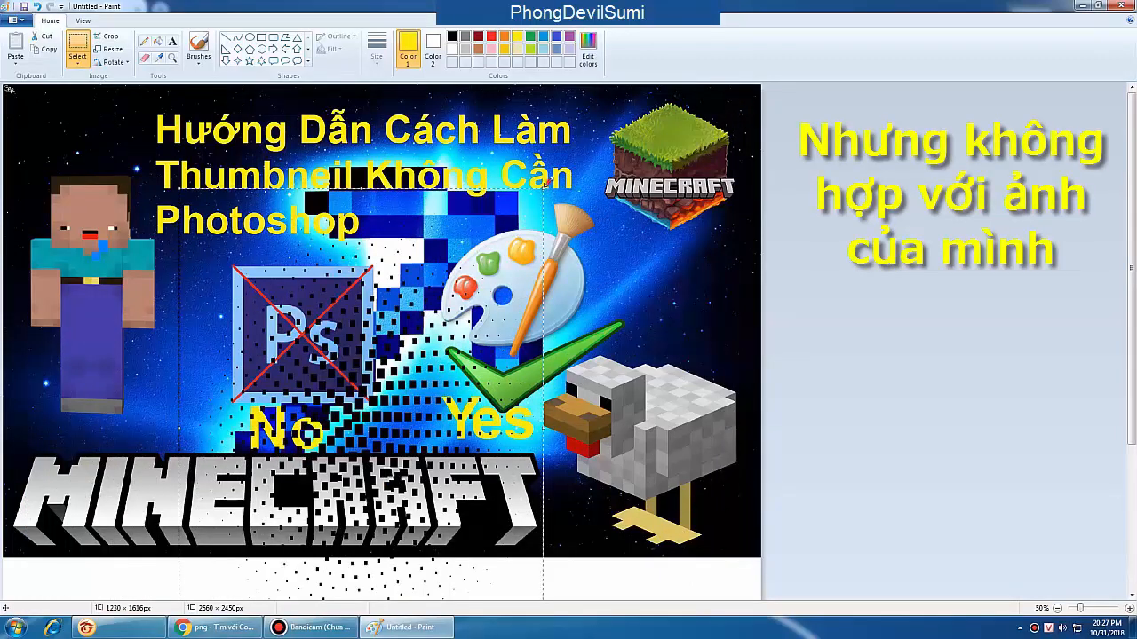
{"action": "left_click_drag", "start_coordinate": [543, 189], "coordinate": [404, 424]}
{"action": "left_click_drag", "start_coordinate": [375, 563], "coordinate": [376, 298]}
{"action": "left_click_drag", "start_coordinate": [340, 414], "coordinate": [295, 430]}
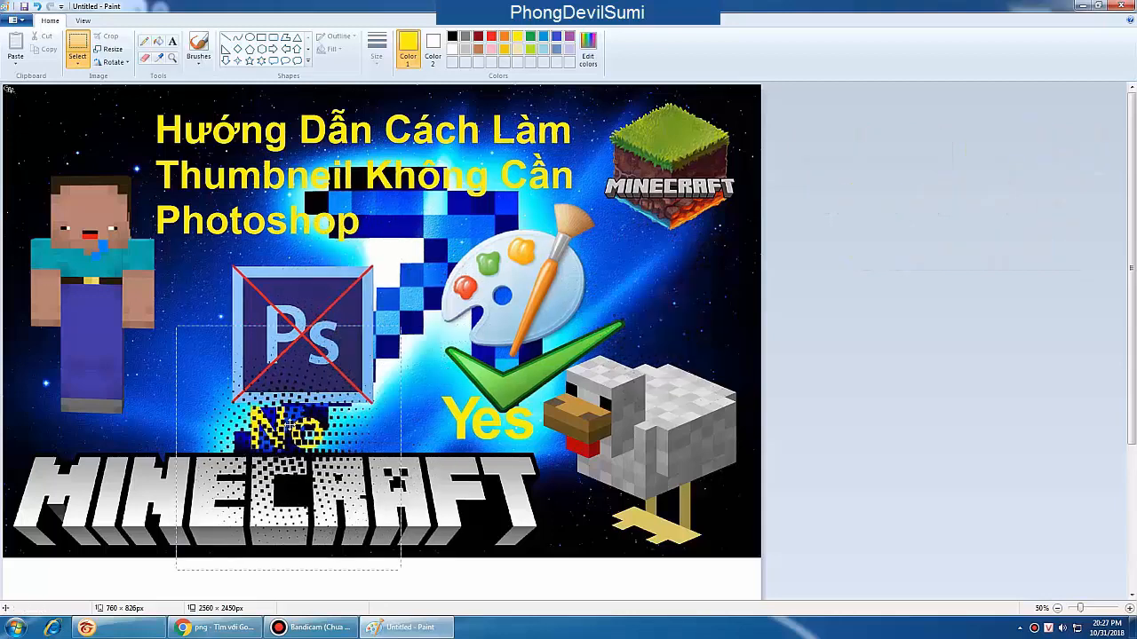
- Remove the dot pattern from the thumbnail
{"action": "right_click", "coordinate": [295, 430]}
{"action": "left_click", "coordinate": [315, 436]}
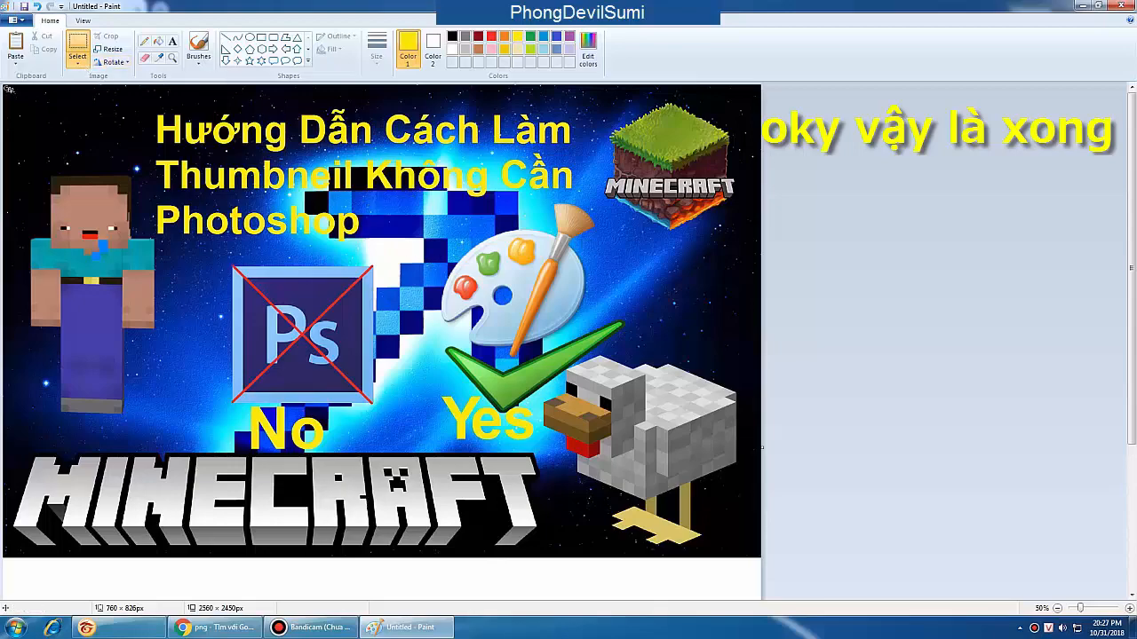
- Search the computer's installed programs for "paint"
{"action": "key", "text": "super"}
{"action": "type", "text": "paint"}
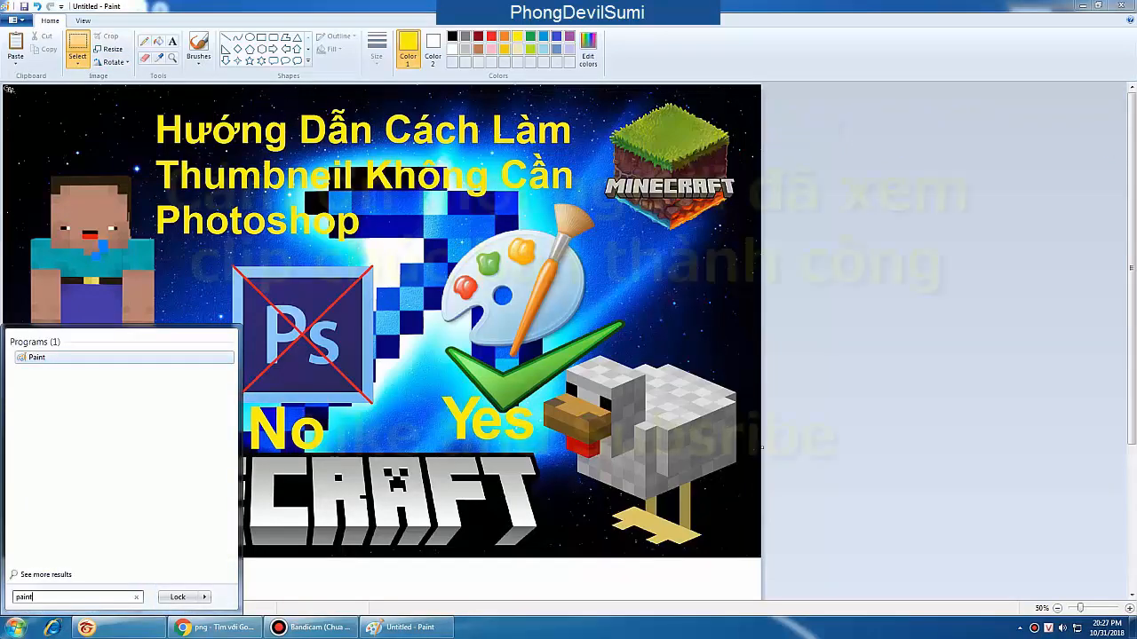